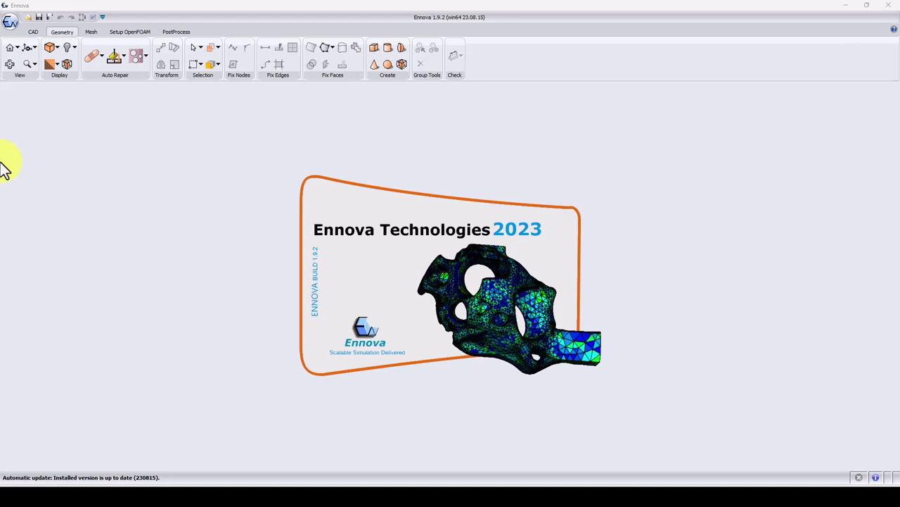
# Start opening a geometry file and copy the path of the geometries folder from File Explorer.
pyautogui.click(26, 19)
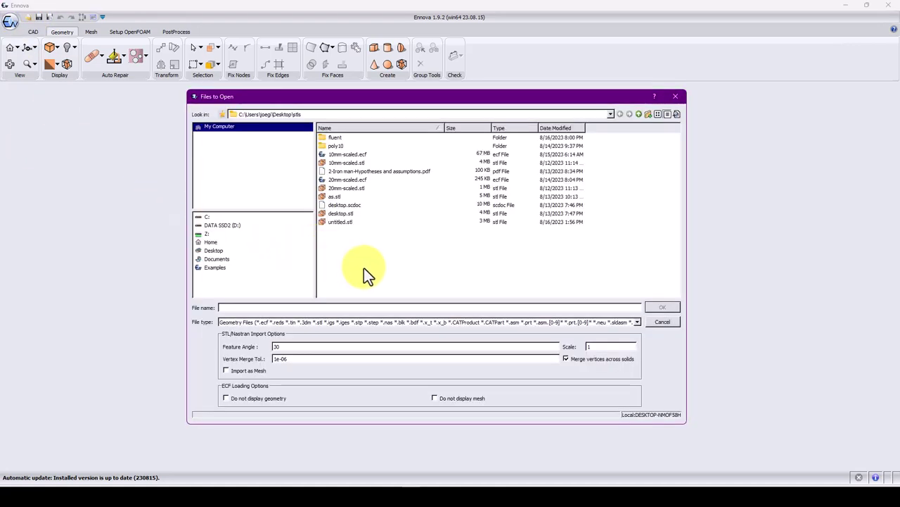
pyautogui.click(151, 496)
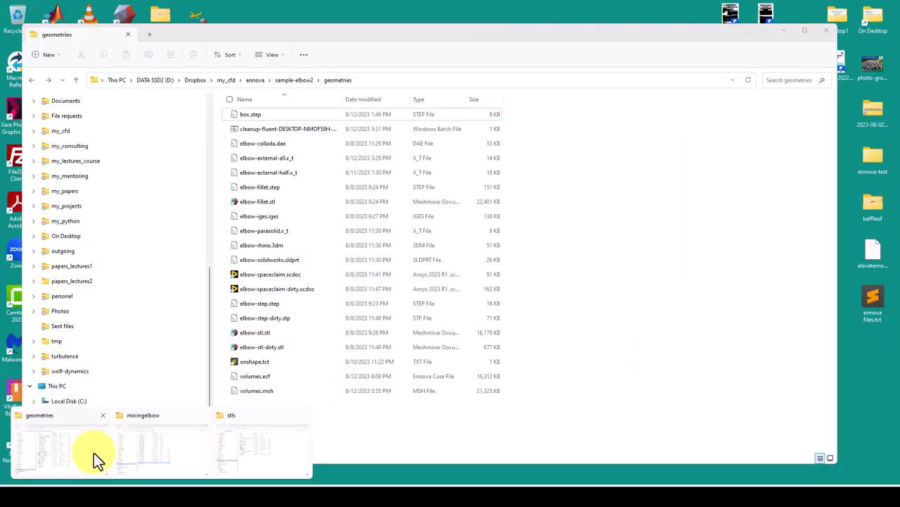
pyautogui.click(94, 452)
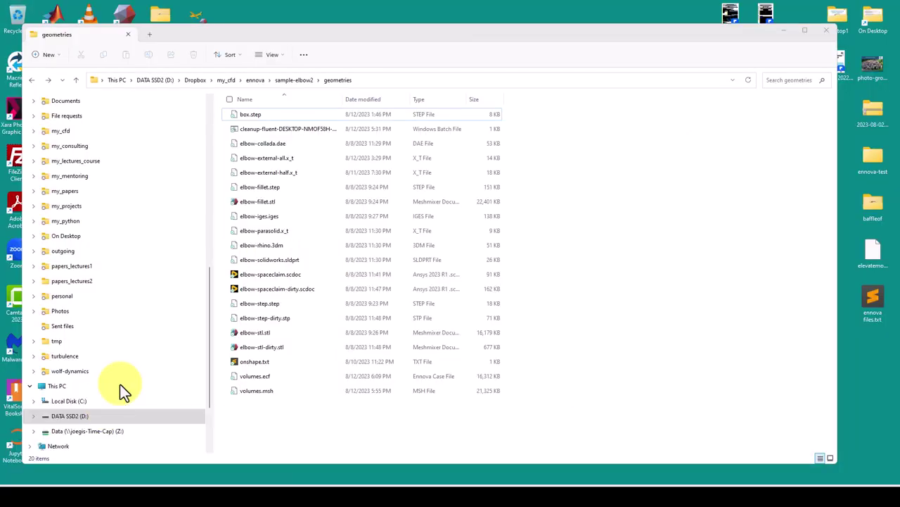
pyautogui.click(484, 77)
pyautogui.hotkey('ctrl', 'c')
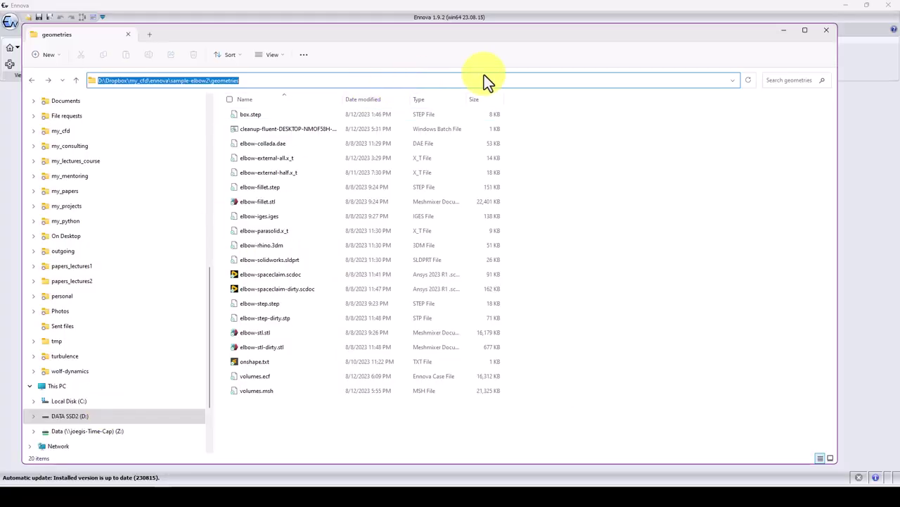
# Set the folder for opening files to D:\Dropbox\my_cfd\ennova\sample-elbow2\geometries.
pyautogui.click(783, 29)
pyautogui.tripleClick(367, 116)
pyautogui.hotkey('ctrl', 'v')
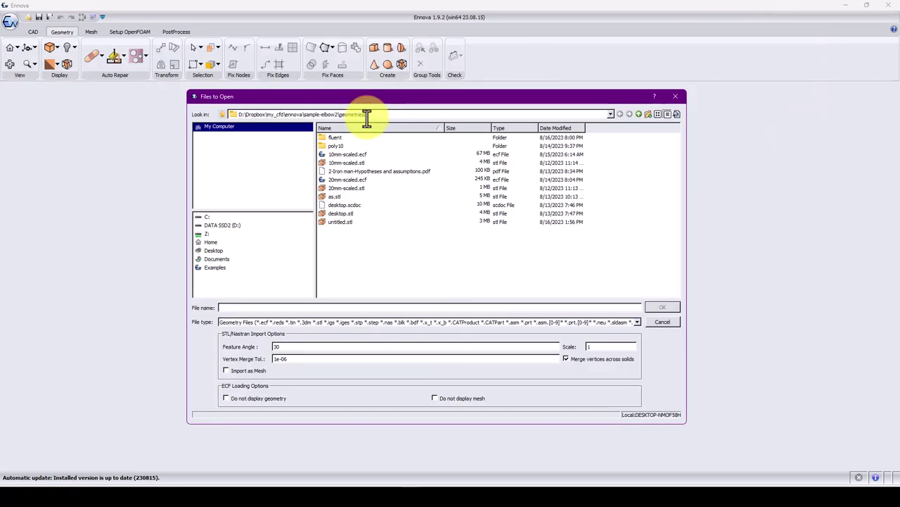
pyautogui.press('Return')
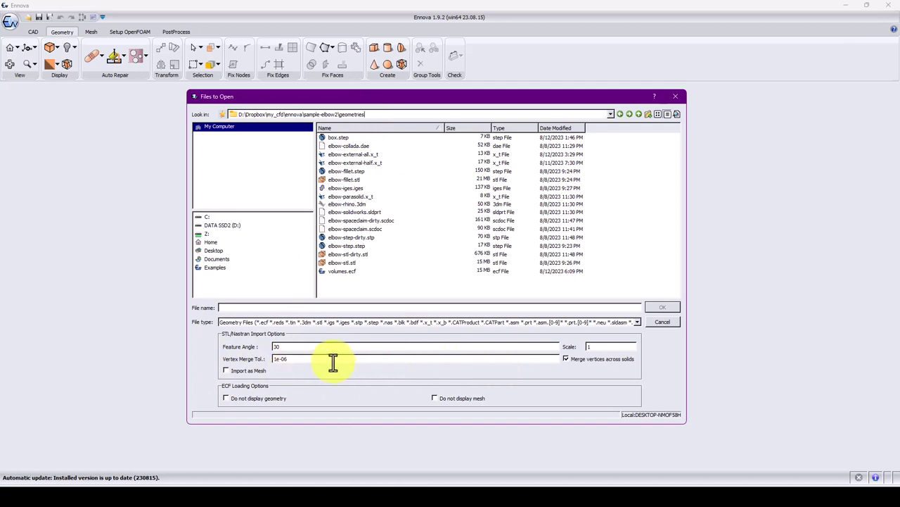
# Import elbow-stl.stl with the default STL import options.
pyautogui.moveTo(418, 345); pyautogui.dragTo(241, 346)
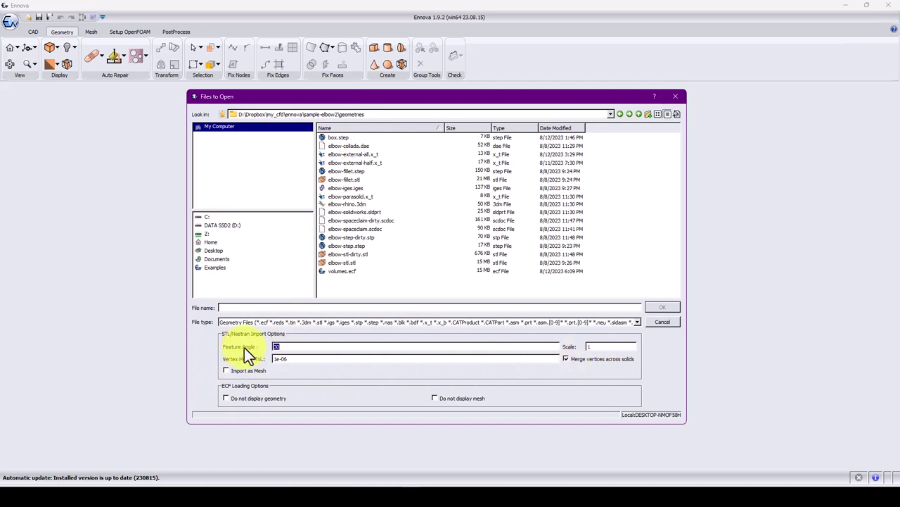
pyautogui.click(345, 262)
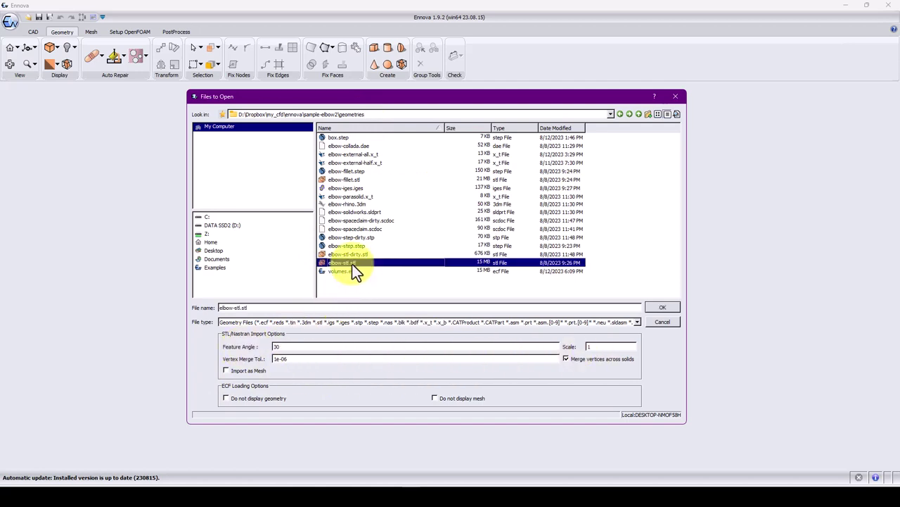
pyautogui.click(664, 307)
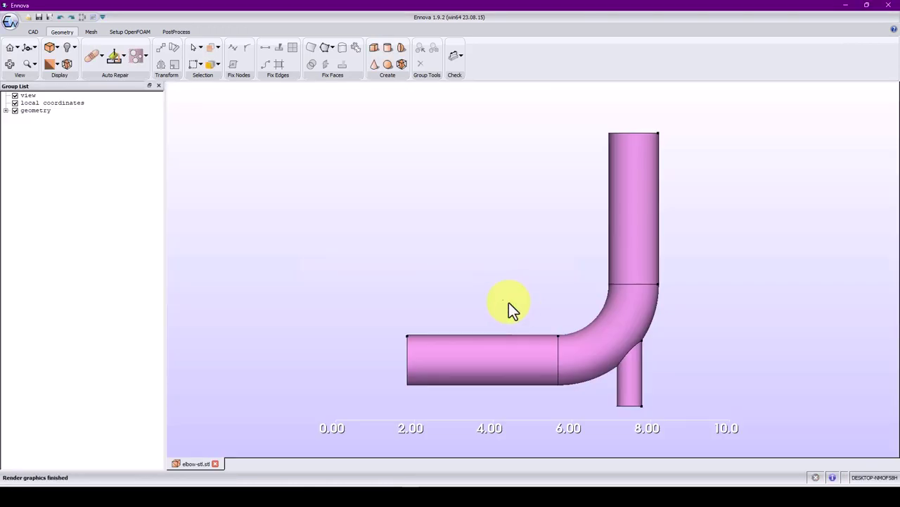
# Examine the imported elbow around its bend and the junction with the small side branch.
pyautogui.moveTo(509, 302); pyautogui.dragTo(470, 301, button='middle')
pyautogui.moveTo(470, 302); pyautogui.dragTo(504, 332, button='right')
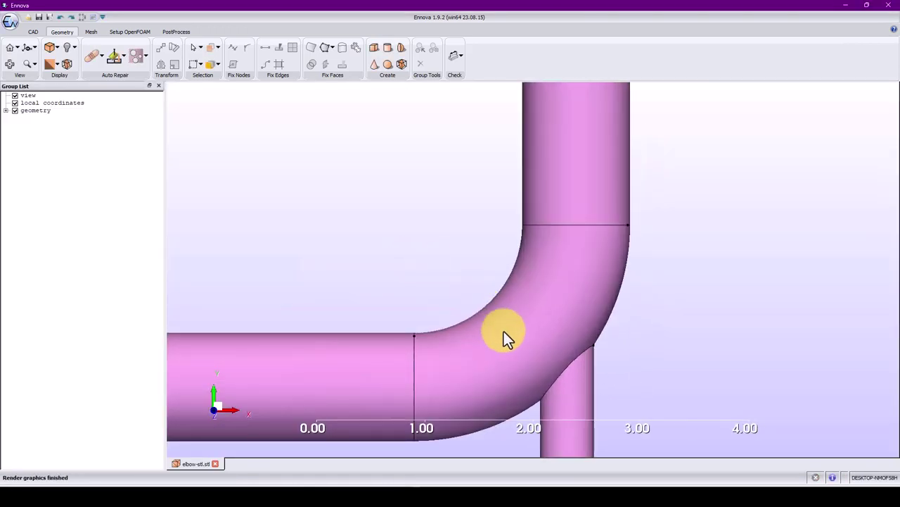
pyautogui.scroll(1, 503, 331)
pyautogui.moveTo(504, 332); pyautogui.dragTo(525, 242, button='middle')
pyautogui.scroll(-1, 525, 241)
pyautogui.moveTo(469, 235); pyautogui.dragTo(456, 231)
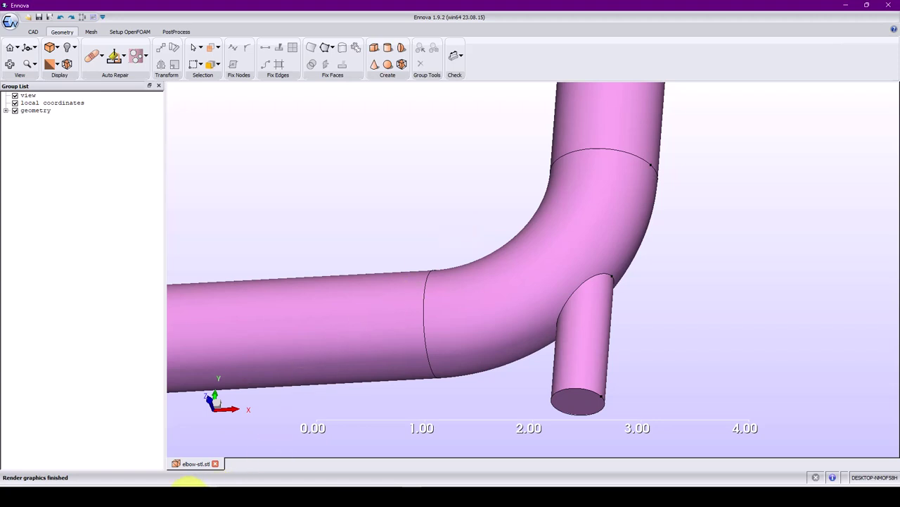
# Open elbow-stl.stl from the geometries folder in Meshmixer and maximize its window.
pyautogui.moveTo(163, 486)
pyautogui.click(61, 458)
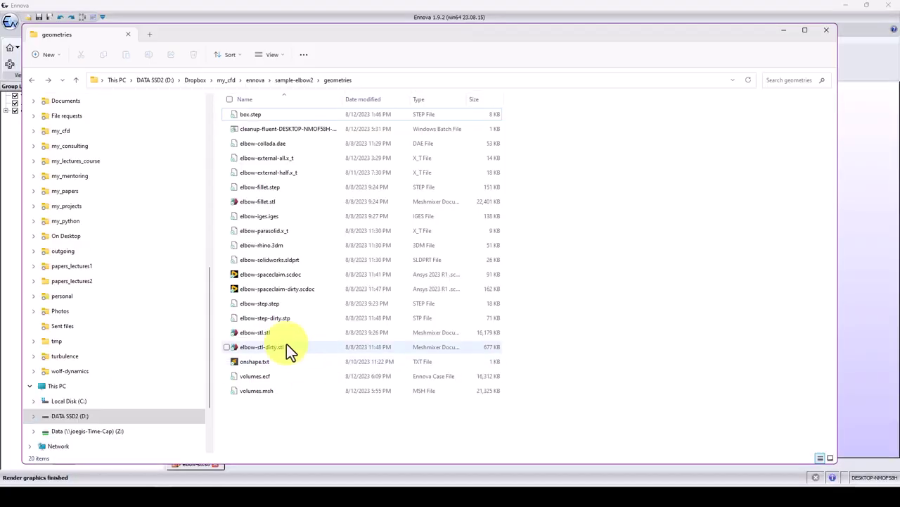
pyautogui.click(263, 331)
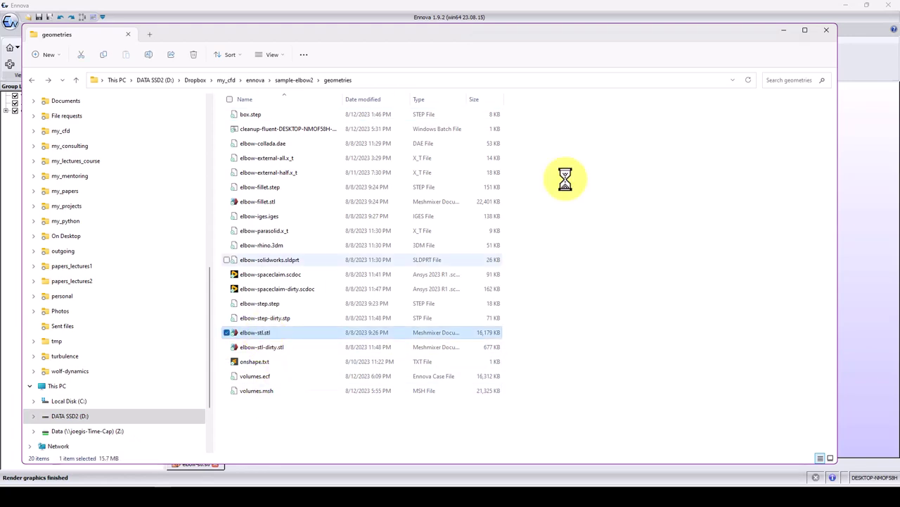
pyautogui.click(781, 32)
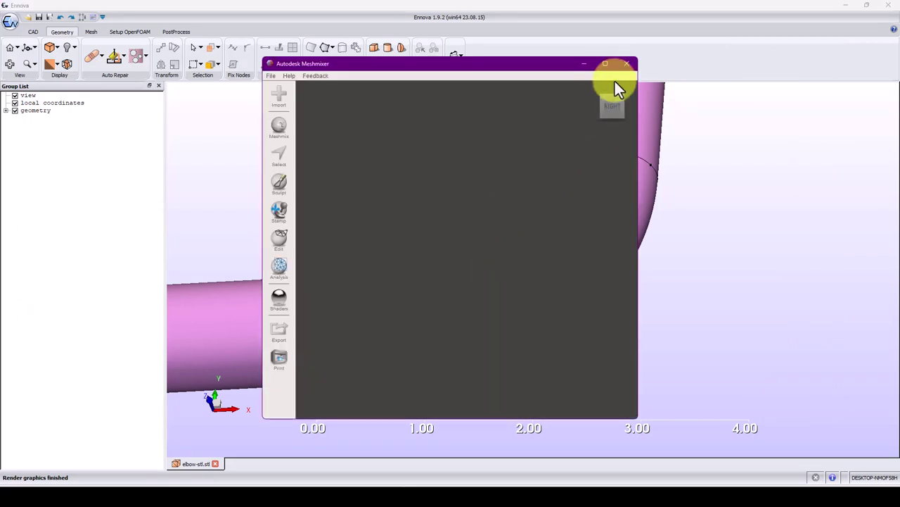
pyautogui.click(605, 64)
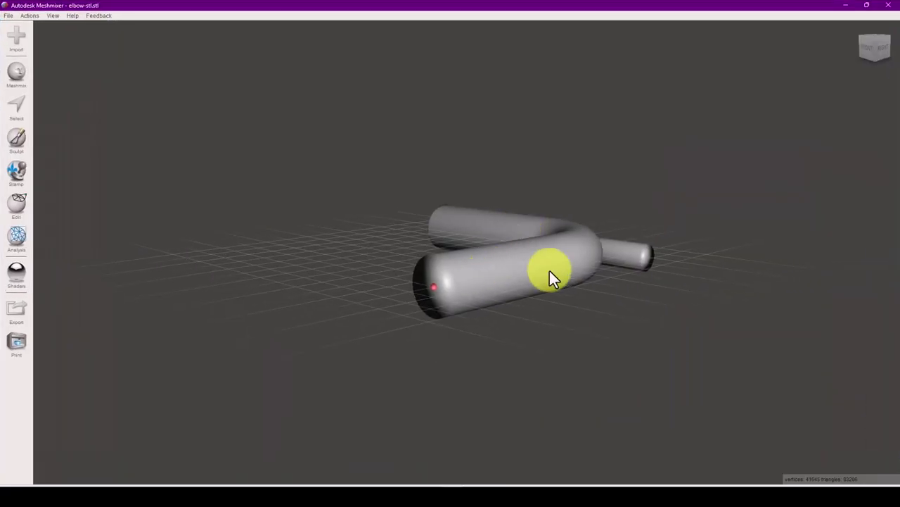
# Show the wireframe of the elbow model in Meshmixer.
pyautogui.moveTo(549, 271); pyautogui.dragTo(476, 302, button='middle')
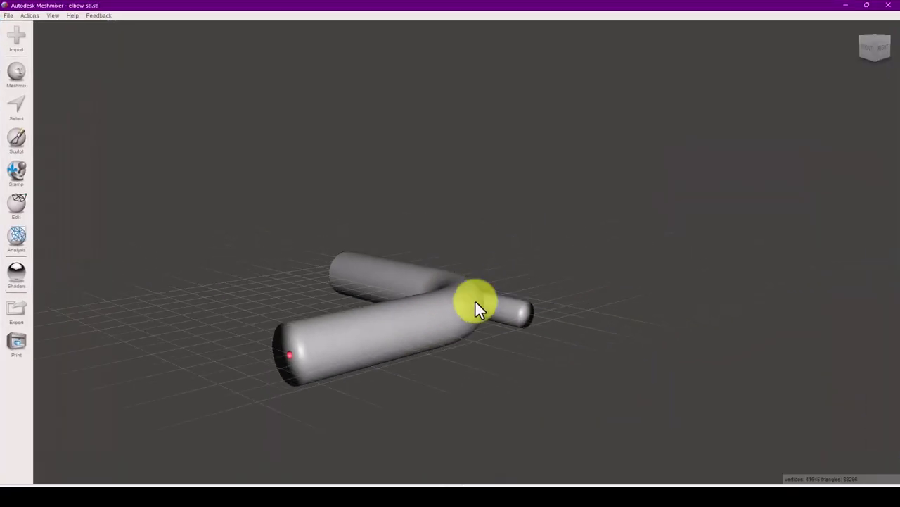
pyautogui.click(53, 16)
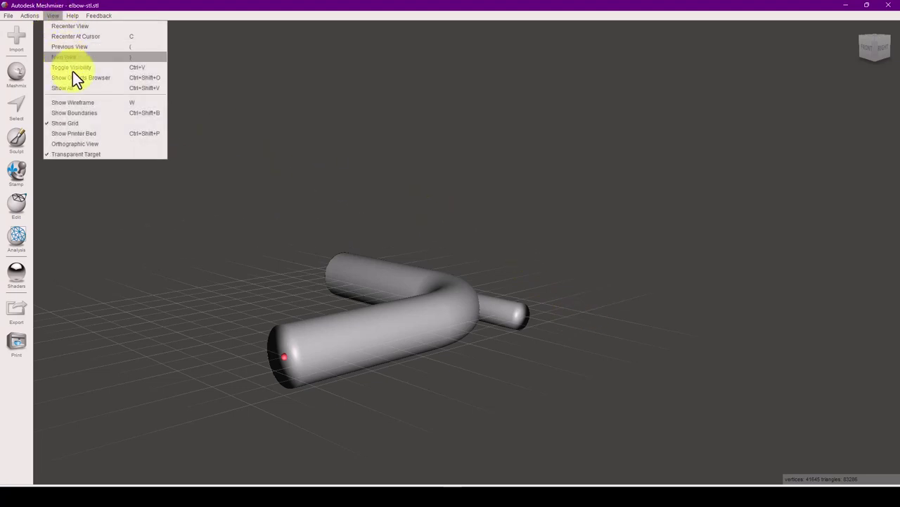
pyautogui.click(88, 103)
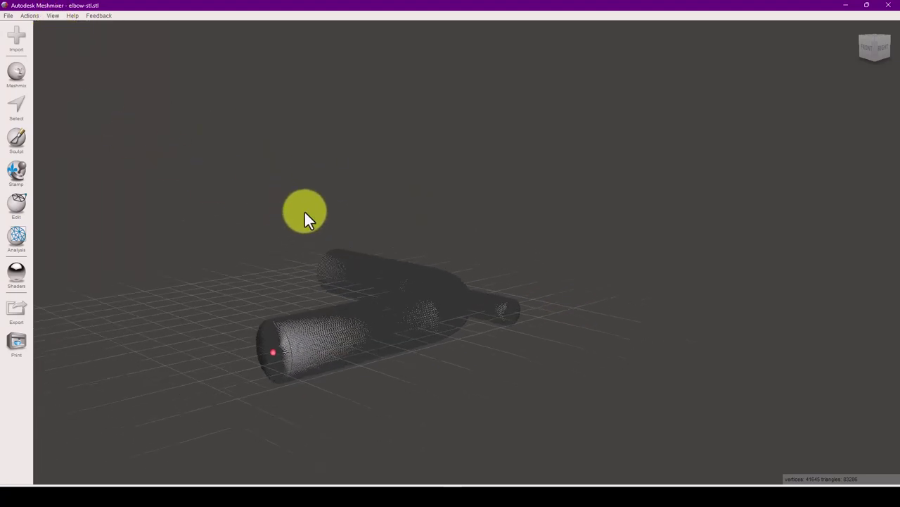
# Examine the STL triangulation on the elbow's straight pipes, bend and end caps, then minimize Meshmixer.
pyautogui.scroll(5, 437, 302)
pyautogui.scroll(6, 446, 290)
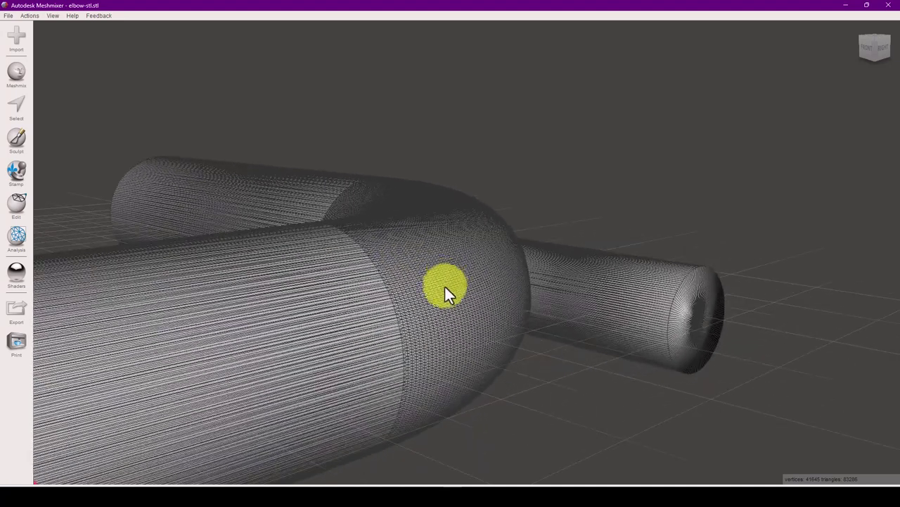
pyautogui.scroll(-3, 225, 337)
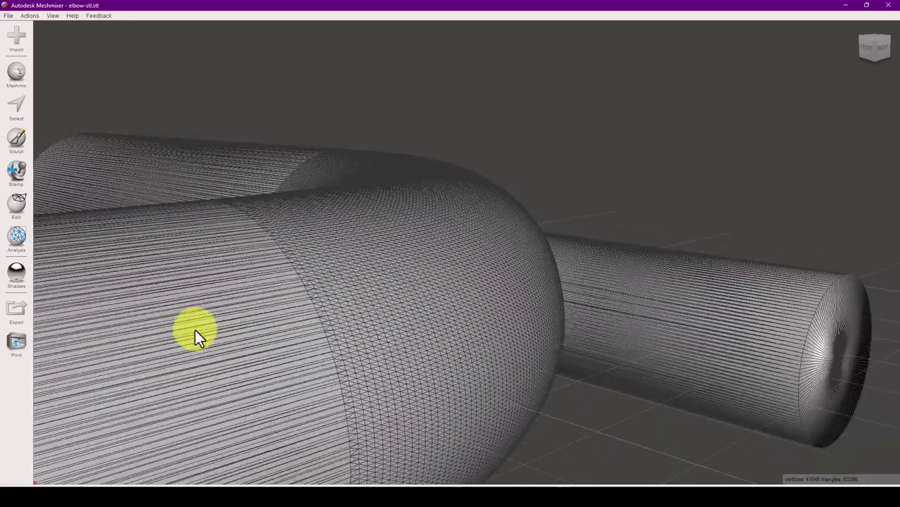
pyautogui.moveTo(229, 328); pyautogui.dragTo(311, 312, button='right')
pyautogui.scroll(3, 384, 271)
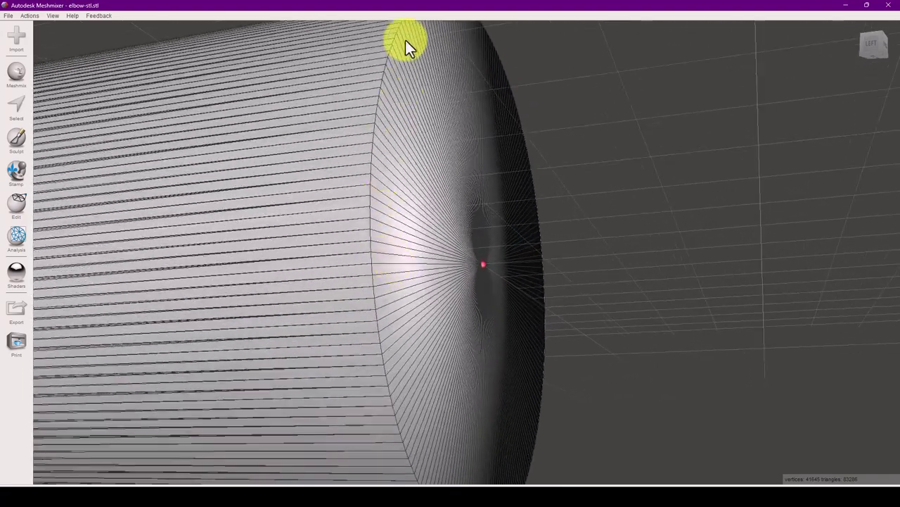
pyautogui.scroll(-5, 366, 283)
pyautogui.scroll(1, 311, 279)
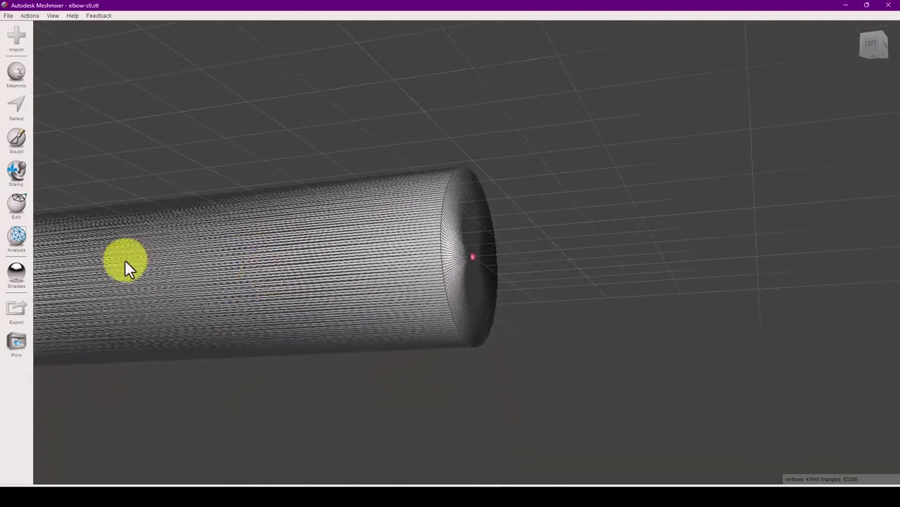
pyautogui.moveTo(125, 261); pyautogui.dragTo(480, 280, button='middle')
pyautogui.moveTo(572, 332); pyautogui.dragTo(331, 292, button='right')
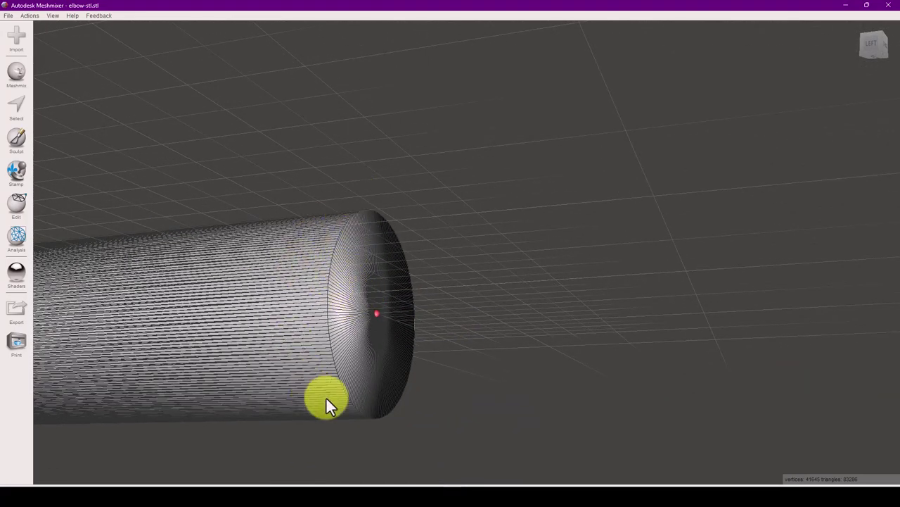
pyautogui.moveTo(373, 319)
pyautogui.mouseDown(button='middle')
pyautogui.moveTo(405, 335)
pyautogui.moveTo(837, 343)
pyautogui.mouseUp(button='middle')
pyautogui.moveTo(310, 321); pyautogui.dragTo(535, 384, button='right')
pyautogui.click(846, 7)
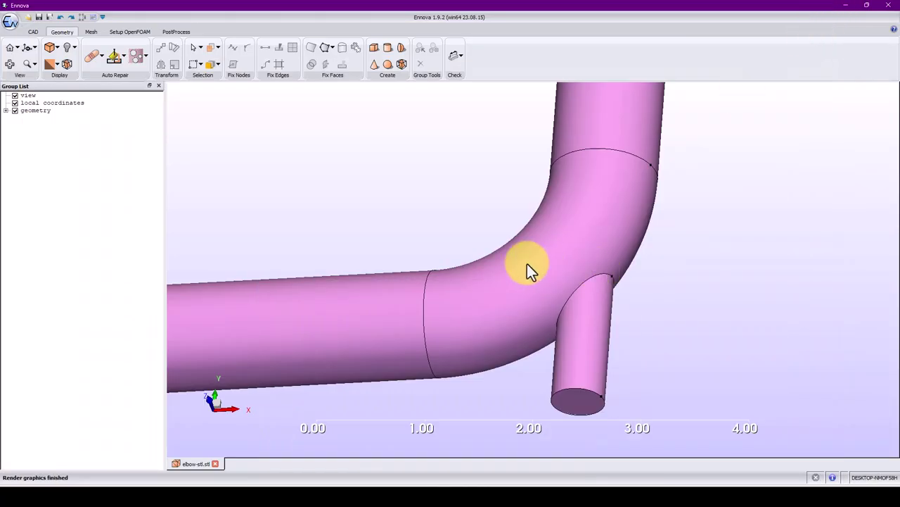
# Pick the elbow's bend, side branch, horizontal pipe and vertical pipe surfaces one after another in Ennova.
pyautogui.scroll(5, 492, 265)
pyautogui.scroll(-8, 436, 231)
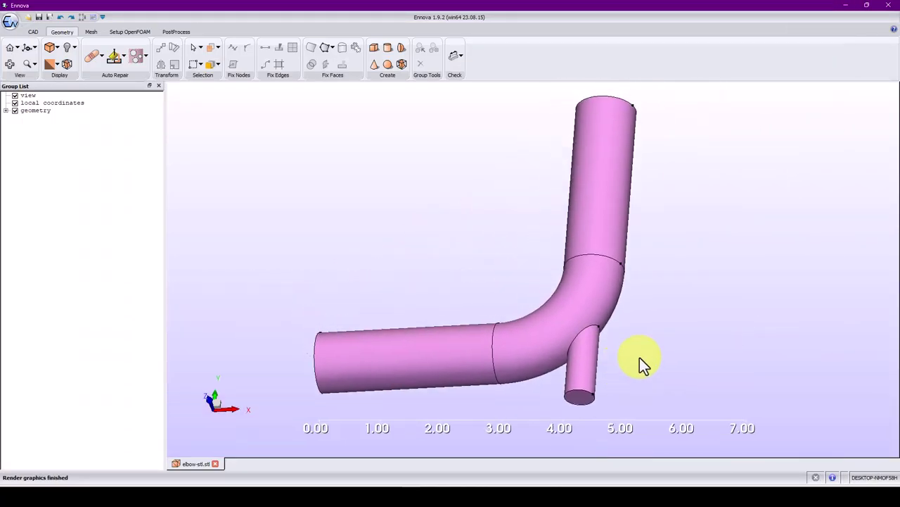
pyautogui.click(552, 333)
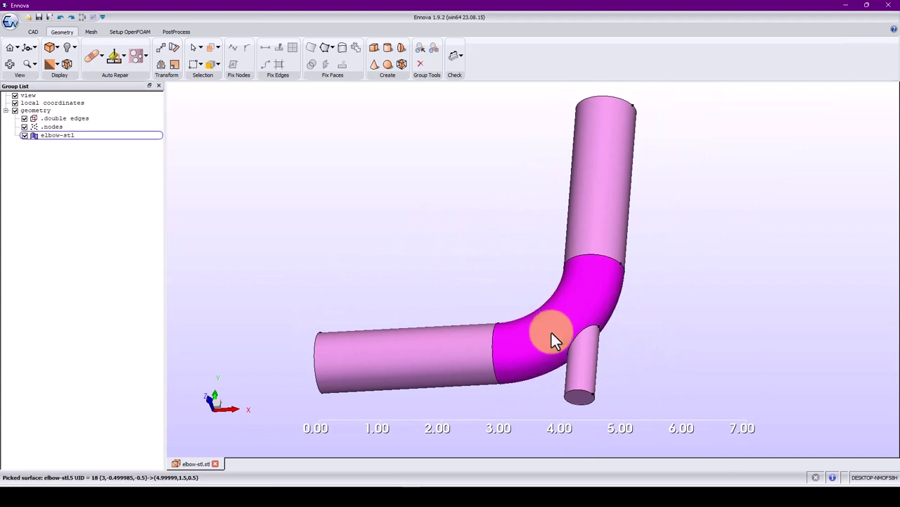
pyautogui.click(580, 358)
pyautogui.click(454, 363)
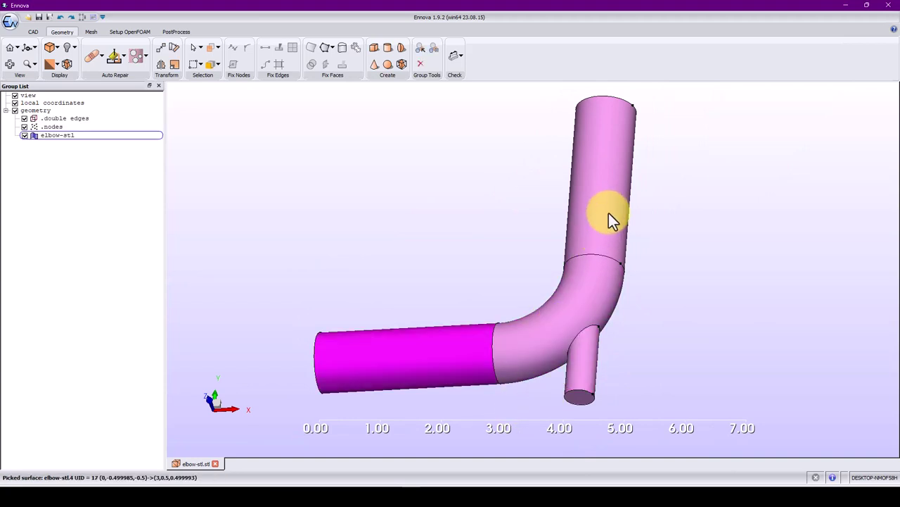
pyautogui.click(608, 215)
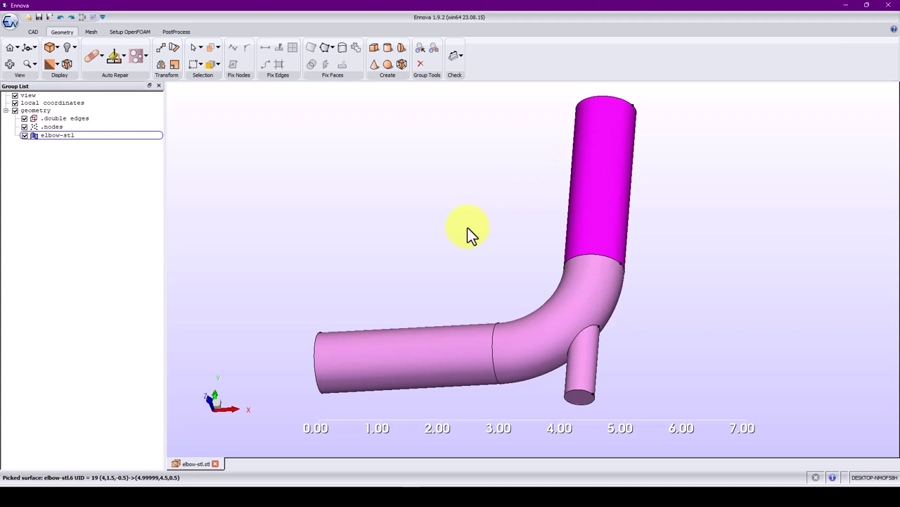
# Pick the end cap of the vertical pipe and examine the separated surfaces from several angles.
pyautogui.moveTo(505, 274); pyautogui.dragTo(494, 359, button='middle')
pyautogui.scroll(-5, 580, 351)
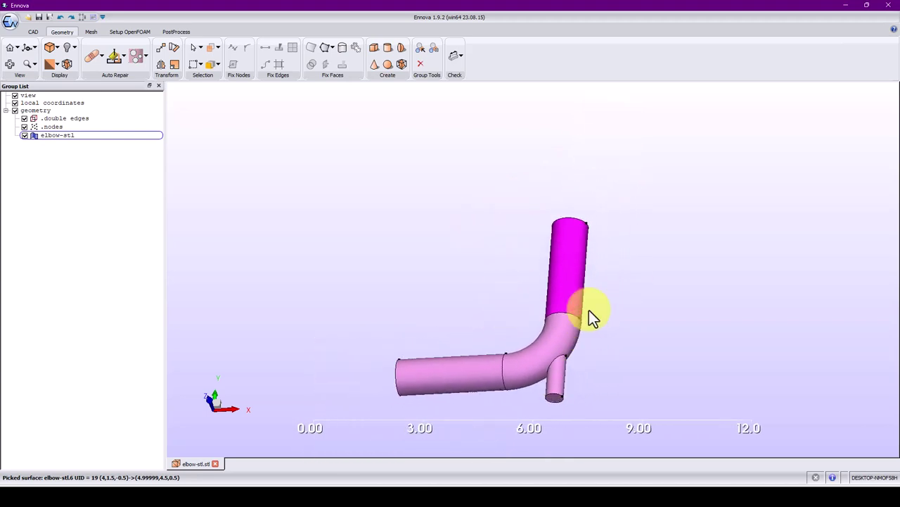
pyautogui.moveTo(589, 310); pyautogui.dragTo(581, 278, button='middle')
pyautogui.click(571, 223)
pyautogui.moveTo(570, 233)
pyautogui.mouseDown()
pyautogui.moveTo(609, 266)
pyautogui.moveTo(509, 286)
pyautogui.moveTo(540, 294)
pyautogui.moveTo(500, 282)
pyautogui.moveTo(531, 245)
pyautogui.moveTo(466, 304)
pyautogui.moveTo(525, 297)
pyautogui.moveTo(482, 331)
pyautogui.moveTo(561, 263)
pyautogui.moveTo(552, 248)
pyautogui.moveTo(499, 300)
pyautogui.moveTo(585, 235)
pyautogui.mouseUp()
pyautogui.scroll(8, 537, 292)
pyautogui.scroll(4, 531, 295)
pyautogui.scroll(-7, 532, 298)
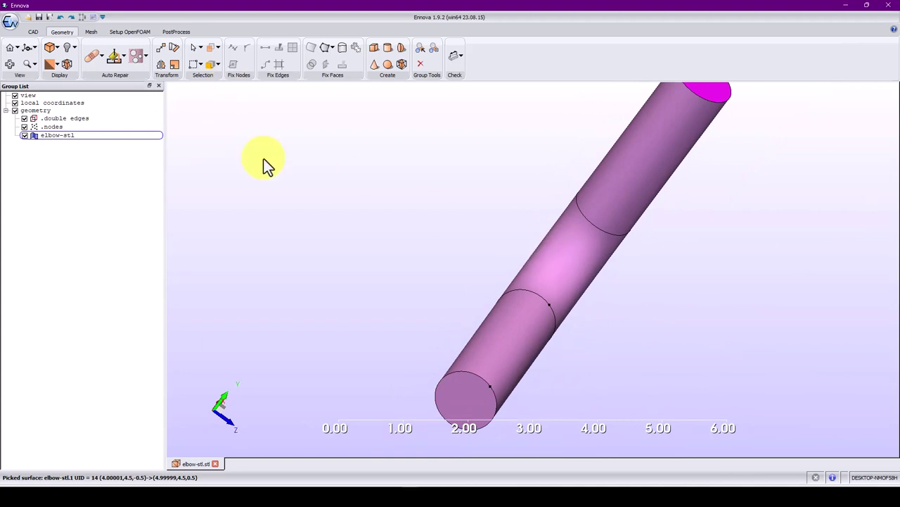
pyautogui.scroll(-4, 598, 249)
pyautogui.moveTo(495, 245); pyautogui.dragTo(478, 278, button='middle')
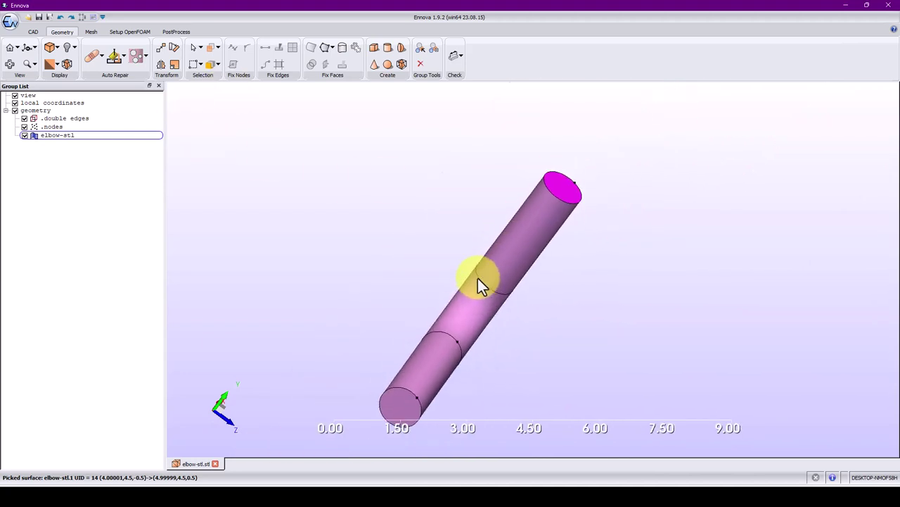
pyautogui.moveTo(488, 280); pyautogui.dragTo(190, 149)
# Import elbow-stl.stl again with the feature angle set to 170.
pyautogui.click(28, 17)
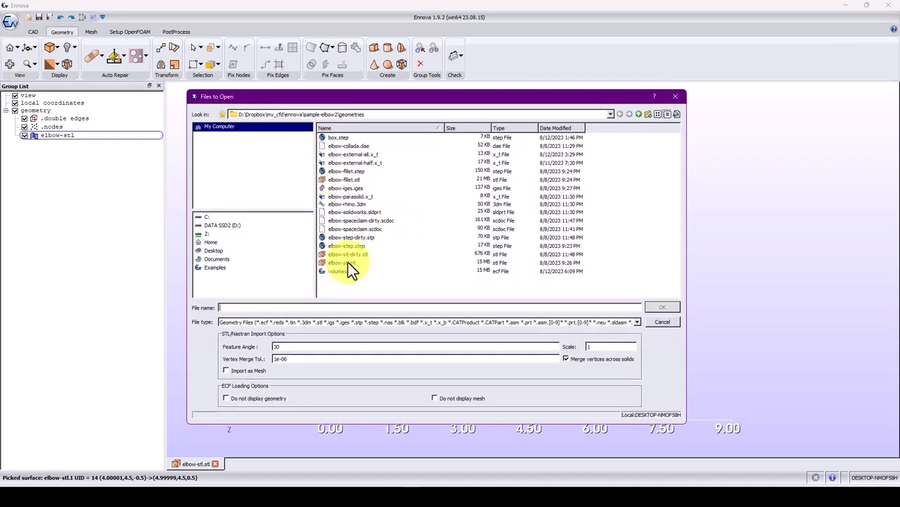
pyautogui.click(343, 263)
pyautogui.doubleClick(278, 346)
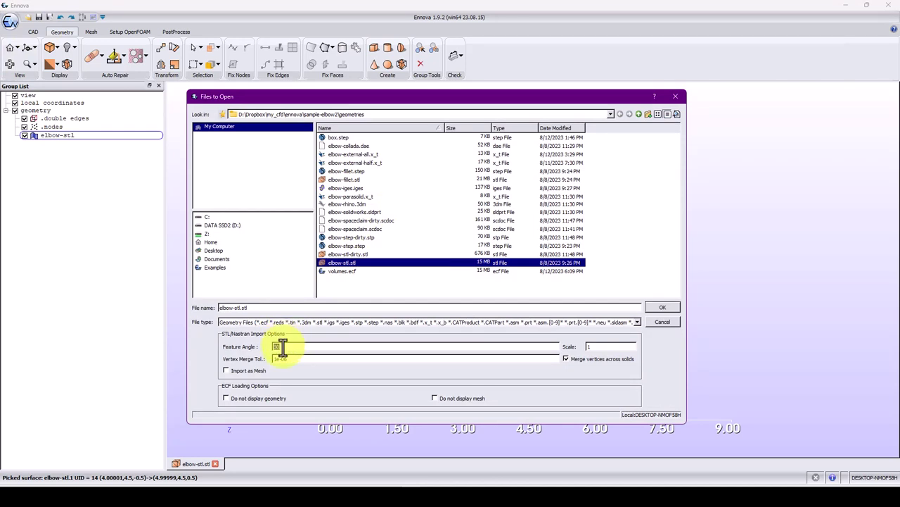
pyautogui.write('170')
pyautogui.click(664, 308)
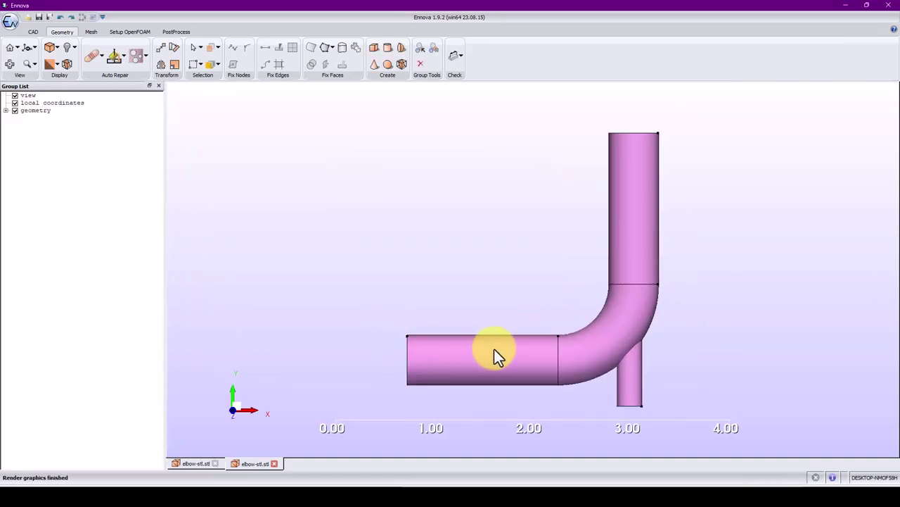
# Pick the elbow's bend surface and examine where it meets the side branch from several angles.
pyautogui.moveTo(494, 348); pyautogui.dragTo(437, 332, button='middle')
pyautogui.scroll(4, 539, 300)
pyautogui.moveTo(540, 299); pyautogui.dragTo(443, 259, button='middle')
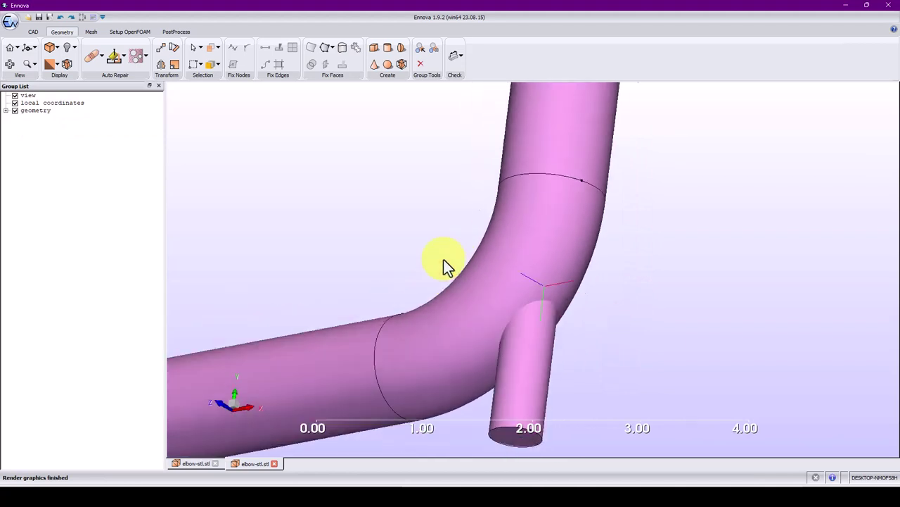
pyautogui.moveTo(444, 260); pyautogui.dragTo(525, 305)
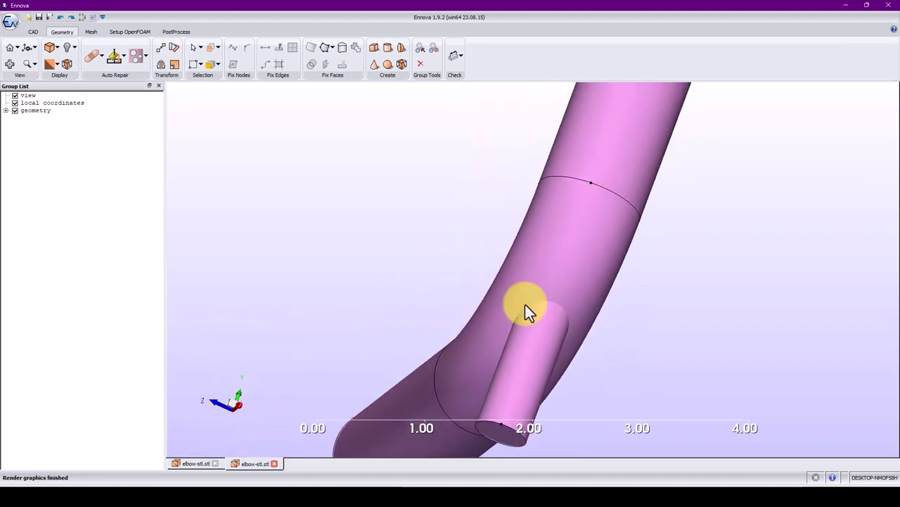
pyautogui.click(561, 268)
pyautogui.moveTo(562, 269); pyautogui.dragTo(723, 247)
pyautogui.scroll(6, 535, 313)
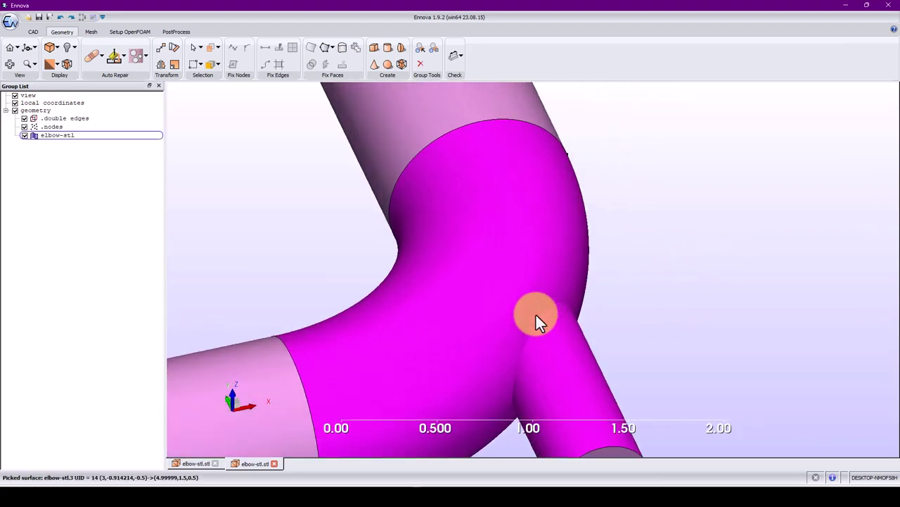
pyautogui.moveTo(522, 324); pyautogui.dragTo(519, 288, button='middle')
pyautogui.moveTo(486, 279); pyautogui.dragTo(355, 222)
pyautogui.moveTo(515, 397); pyautogui.dragTo(437, 309)
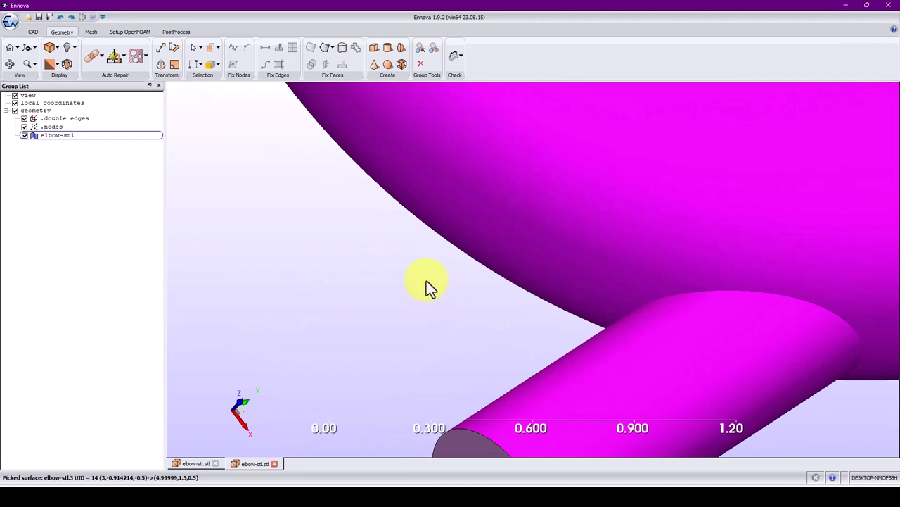
# Pick the horizontal pipe surface and examine the bend and its junction with the side branch.
pyautogui.scroll(-6, 426, 281)
pyautogui.moveTo(422, 166); pyautogui.dragTo(425, 285, button='middle')
pyautogui.moveTo(424, 217); pyautogui.dragTo(431, 235)
pyautogui.moveTo(403, 267); pyautogui.dragTo(472, 297)
pyautogui.click(472, 297)
pyautogui.moveTo(612, 282); pyautogui.dragTo(543, 348)
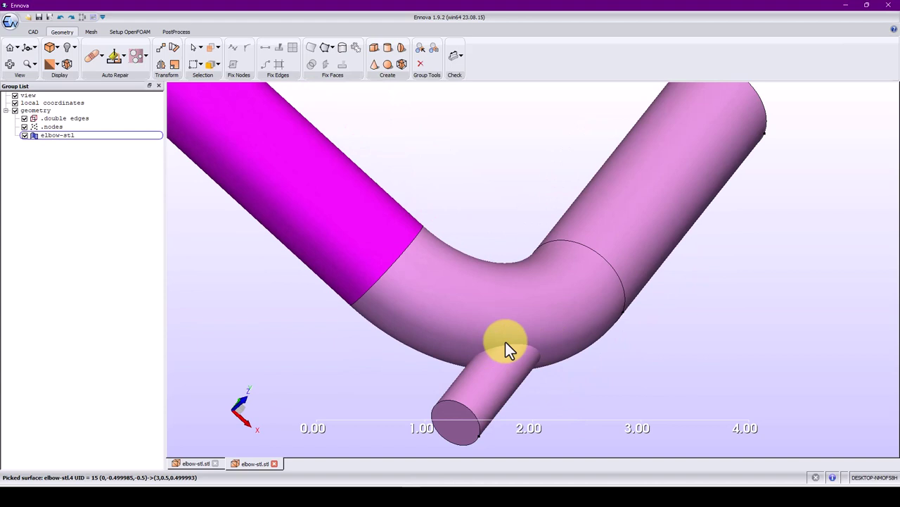
pyautogui.scroll(5, 498, 350)
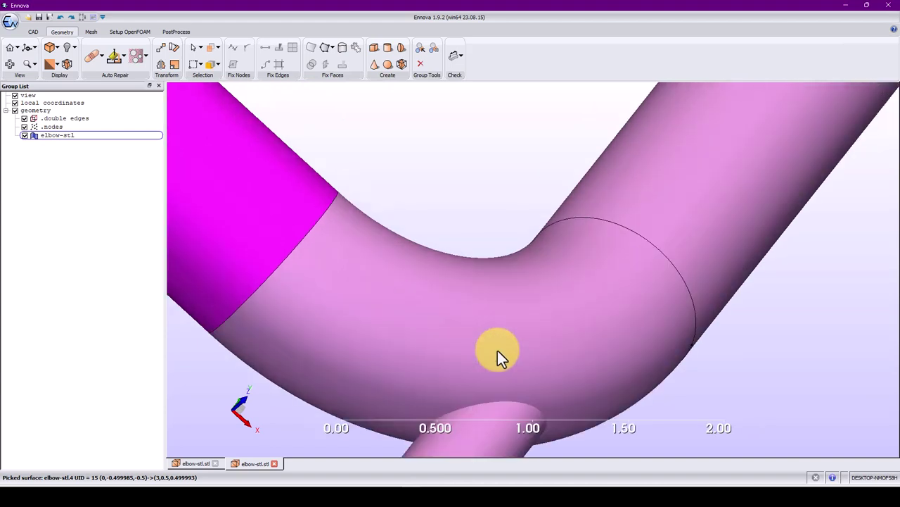
pyautogui.scroll(-4, 496, 355)
pyautogui.moveTo(476, 306); pyautogui.dragTo(529, 319, button='middle')
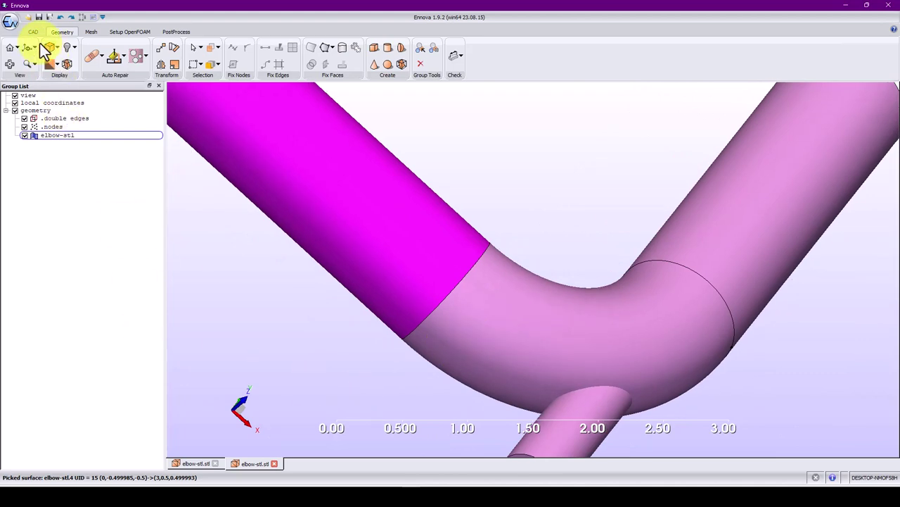
pyautogui.click(29, 17)
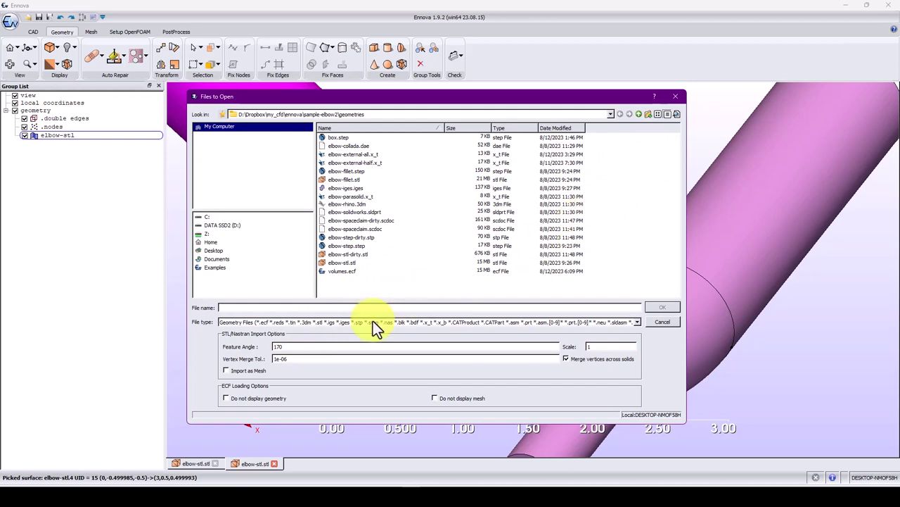
pyautogui.click(453, 496)
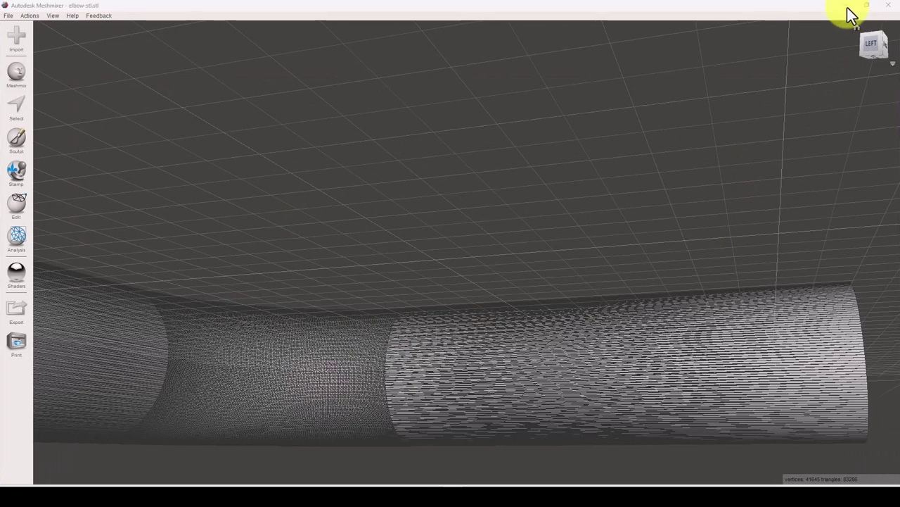
pyautogui.click(846, 6)
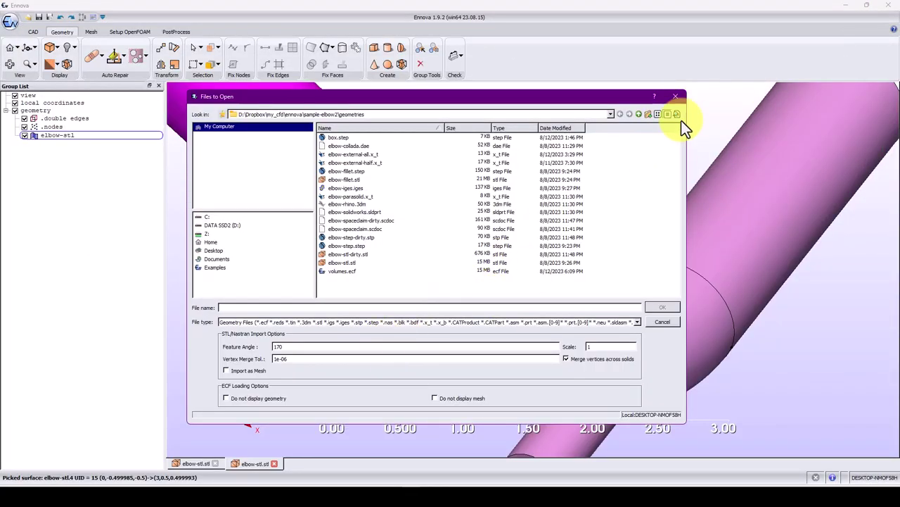
pyautogui.click(676, 97)
# Create feature edges on the elbow-stl group with a sharp edge angle of 30.
pyautogui.moveTo(587, 387); pyautogui.dragTo(549, 288, button='middle')
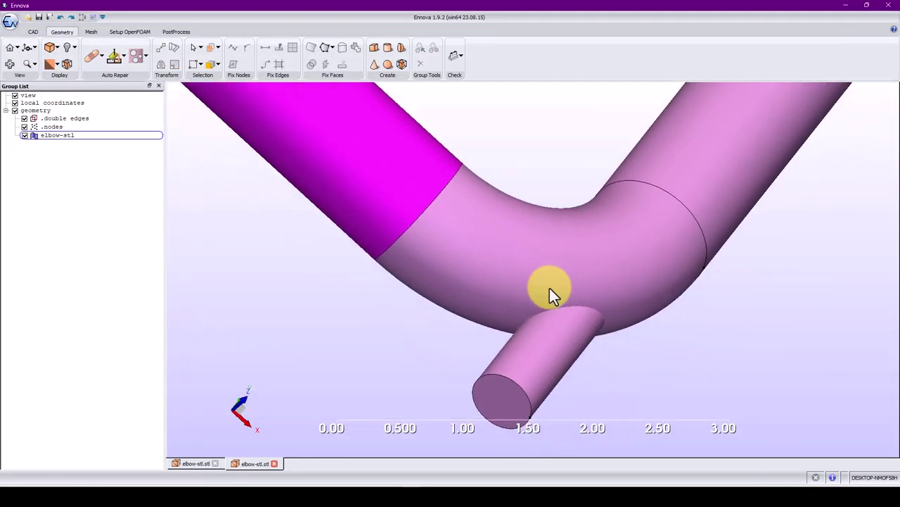
pyautogui.rightClick(48, 137)
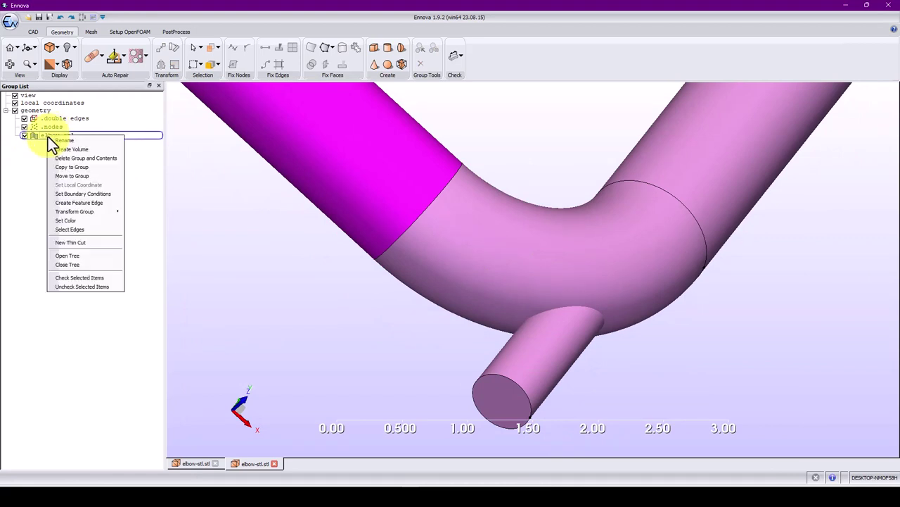
pyautogui.click(70, 203)
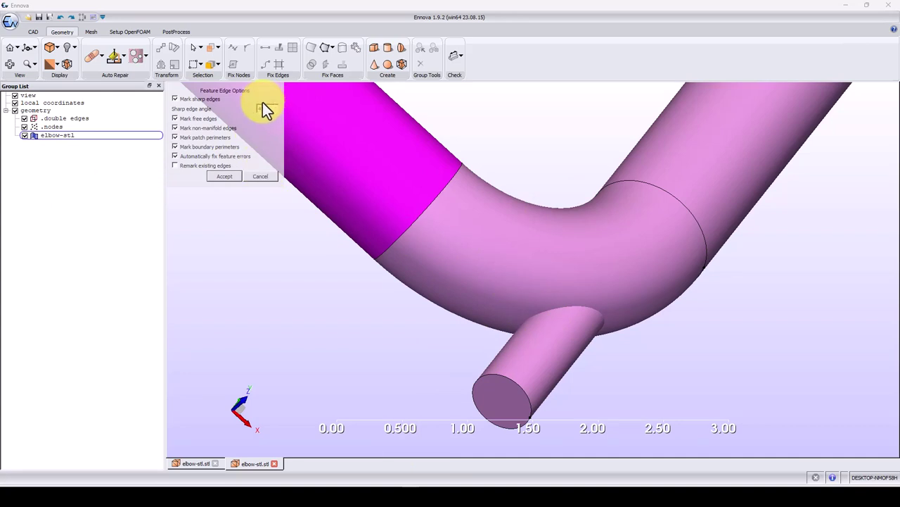
pyautogui.moveTo(277, 108); pyautogui.dragTo(215, 106)
pyautogui.write('30')
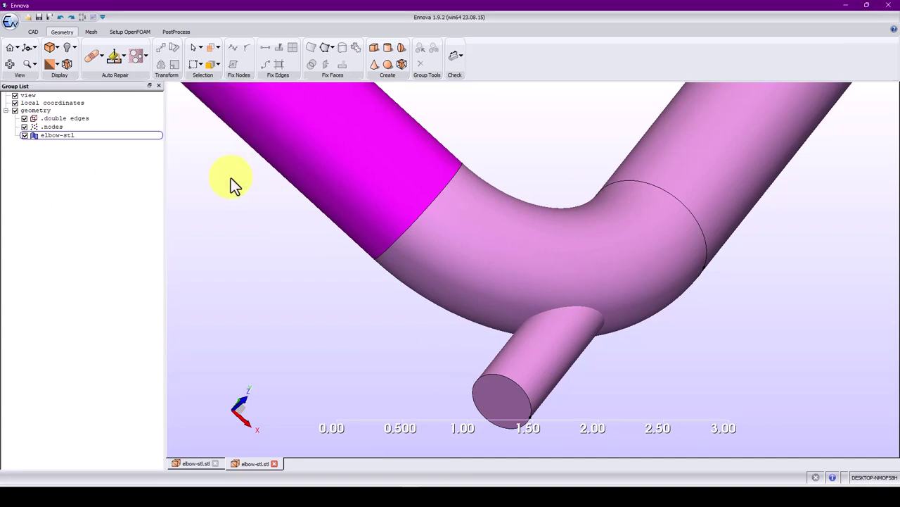
# Examine the feature edge between the side branch and the bend, and the elbow from its open side.
pyautogui.scroll(5, 575, 284)
pyautogui.scroll(5, 349, 133)
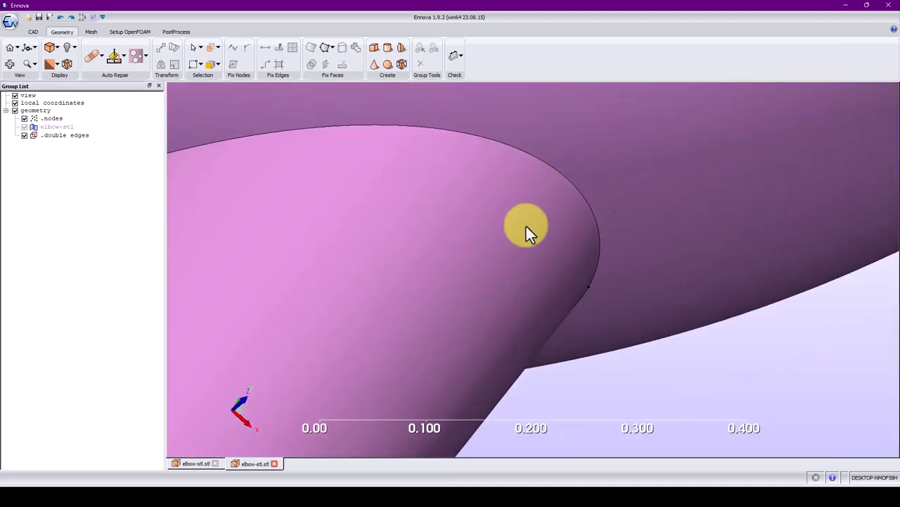
pyautogui.moveTo(526, 226); pyautogui.dragTo(833, 228, button='middle')
pyautogui.moveTo(462, 225); pyautogui.dragTo(500, 222, button='middle')
pyautogui.moveTo(370, 260); pyautogui.dragTo(487, 260, button='middle')
pyautogui.scroll(-10, 549, 235)
pyautogui.moveTo(486, 261); pyautogui.dragTo(283, 415)
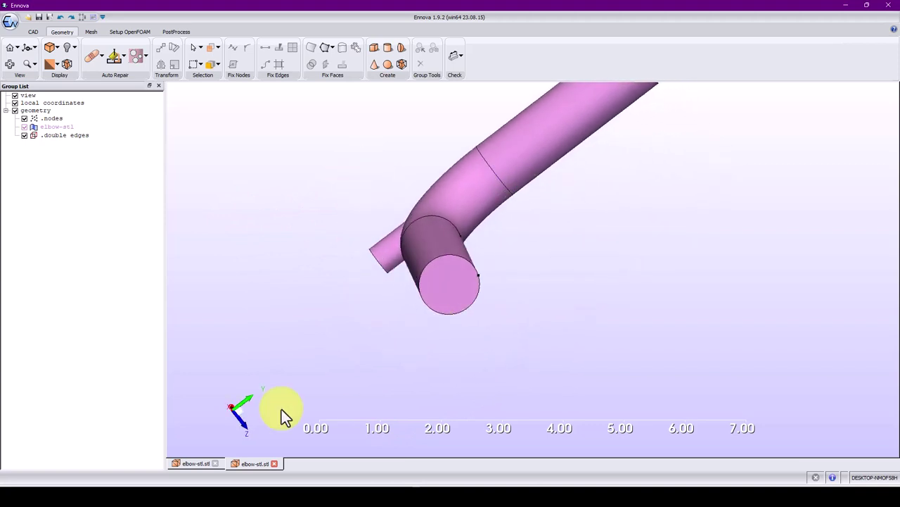
# Compare with the first imported elbow, and pick the end caps, straight pipes and bend of the second one.
pyautogui.click(192, 467)
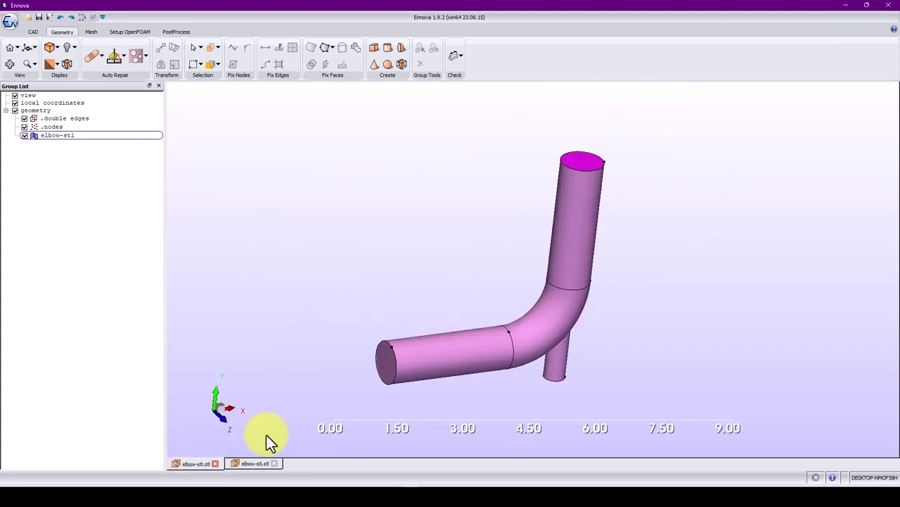
pyautogui.click(253, 462)
pyautogui.click(477, 275)
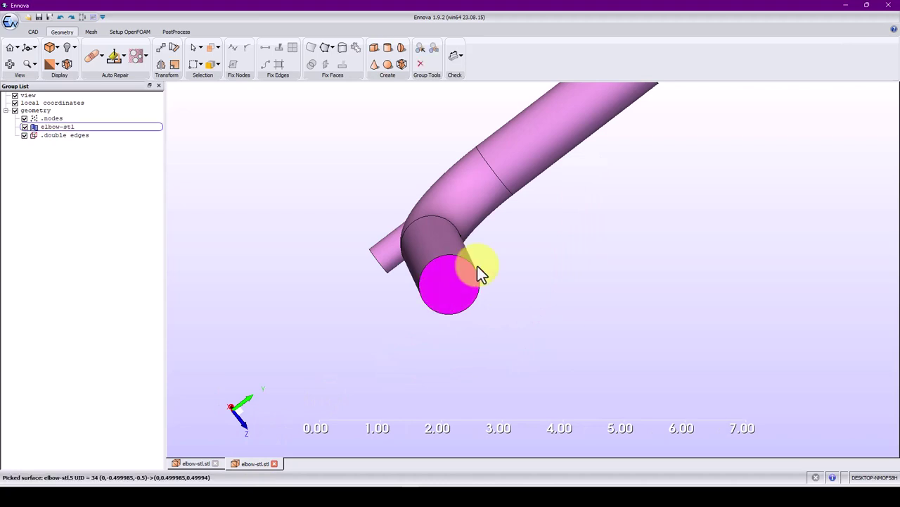
pyautogui.click(456, 234)
pyautogui.click(473, 219)
pyautogui.moveTo(545, 124); pyautogui.dragTo(454, 255, button='middle')
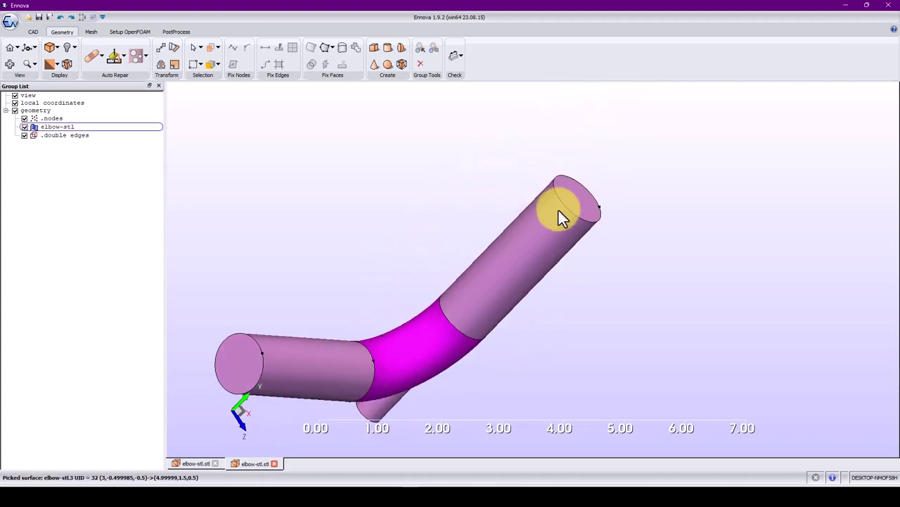
pyautogui.click(566, 200)
pyautogui.click(540, 243)
pyautogui.moveTo(450, 366); pyautogui.dragTo(276, 252, button='middle')
# Import elbow-stl.stl as a mesh with the feature angle set to 30.
pyautogui.click(32, 17)
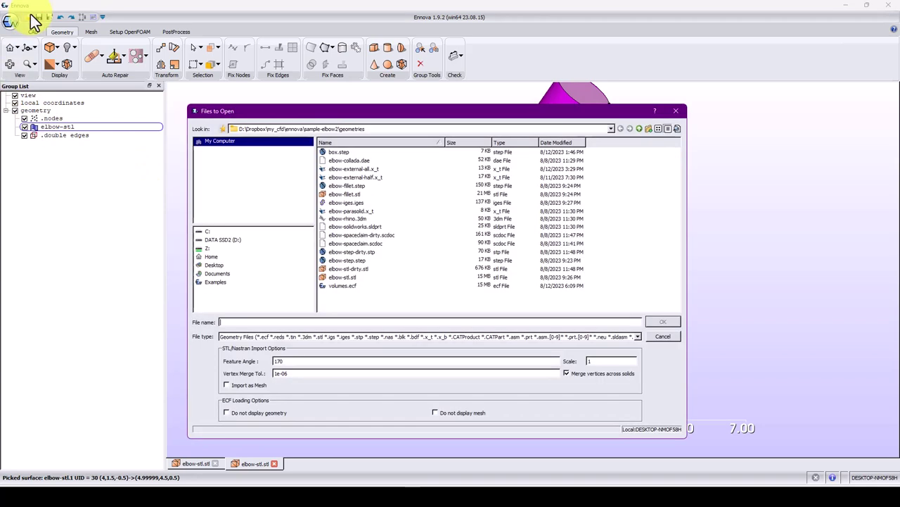
pyautogui.click(344, 277)
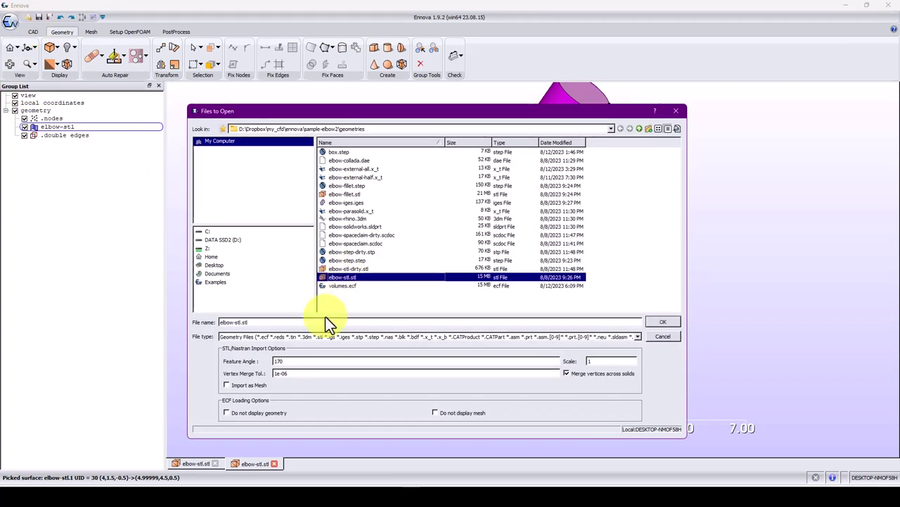
pyautogui.click(259, 386)
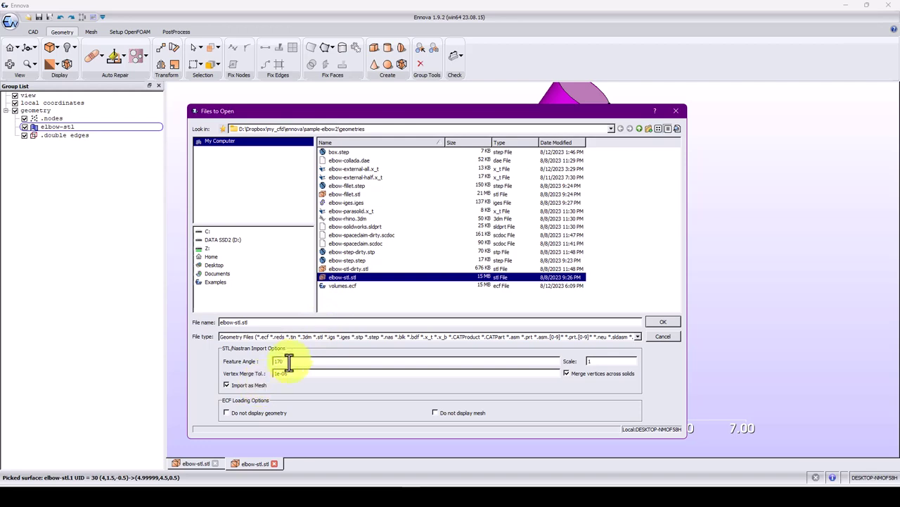
pyautogui.moveTo(295, 363); pyautogui.dragTo(171, 359)
pyautogui.write('30')
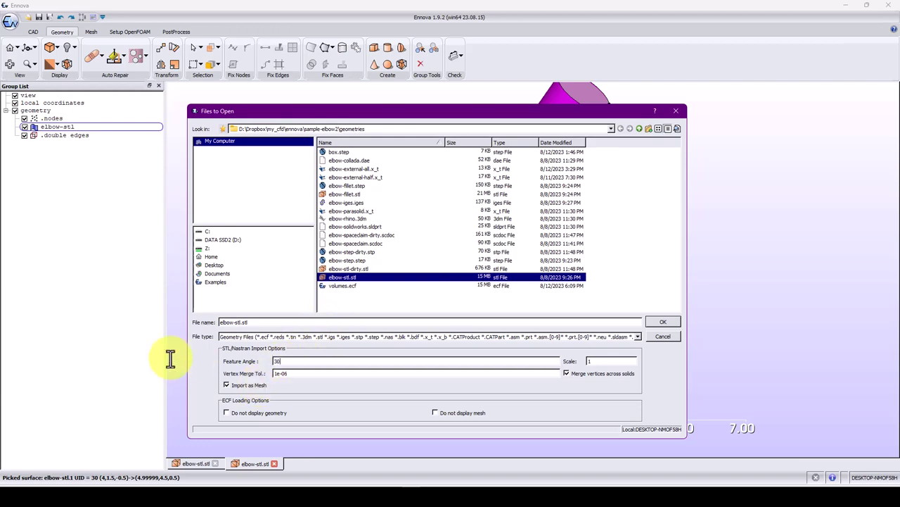
pyautogui.click(665, 322)
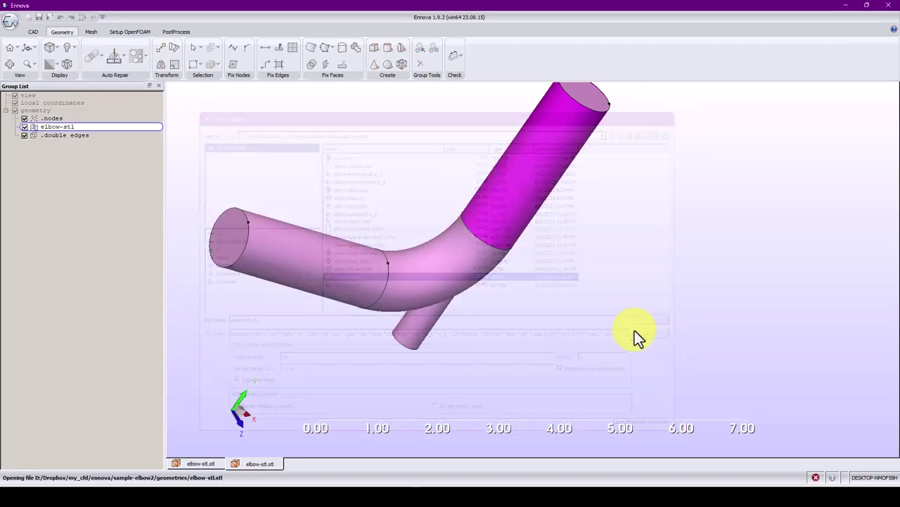
# Examine the imported mesh triangles on the bend, the vertical pipe and its end cap.
pyautogui.moveTo(433, 297); pyautogui.dragTo(315, 254, button='middle')
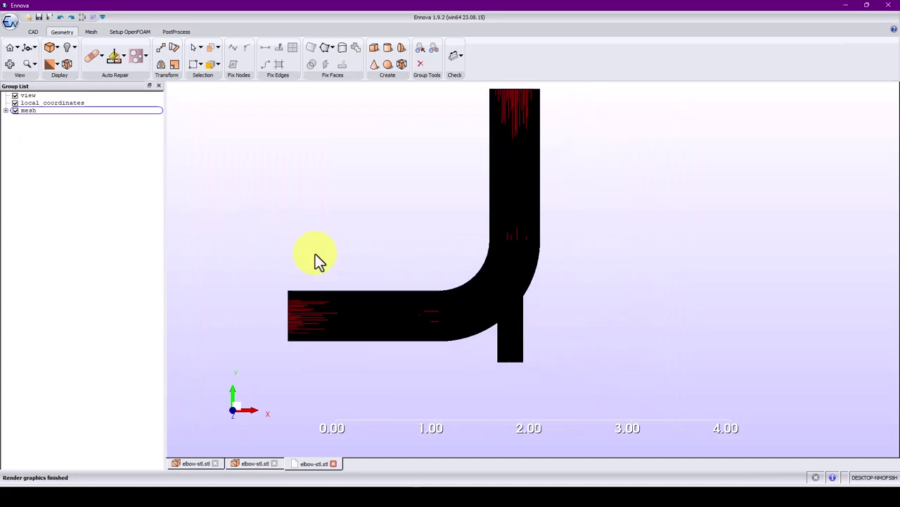
pyautogui.scroll(12, 323, 271)
pyautogui.scroll(-5, 394, 259)
pyautogui.scroll(-1, 420, 219)
pyautogui.moveTo(420, 218); pyautogui.dragTo(454, 323, button='middle')
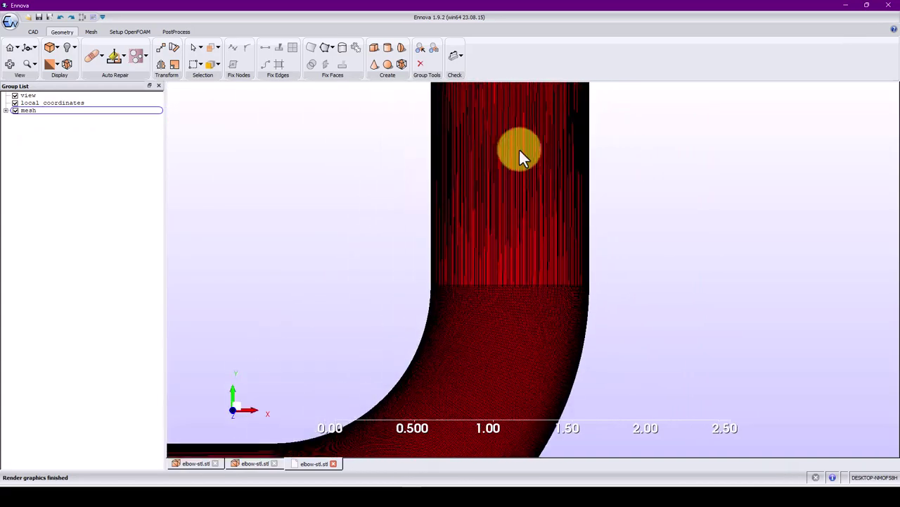
pyautogui.moveTo(519, 148); pyautogui.dragTo(498, 292, button='middle')
pyautogui.scroll(-2, 490, 260)
pyautogui.moveTo(487, 250); pyautogui.dragTo(491, 359, button='middle')
pyautogui.scroll(-2, 518, 236)
pyautogui.scroll(3, 519, 211)
pyautogui.scroll(2, 518, 220)
pyautogui.moveTo(456, 227); pyautogui.dragTo(110, 123)
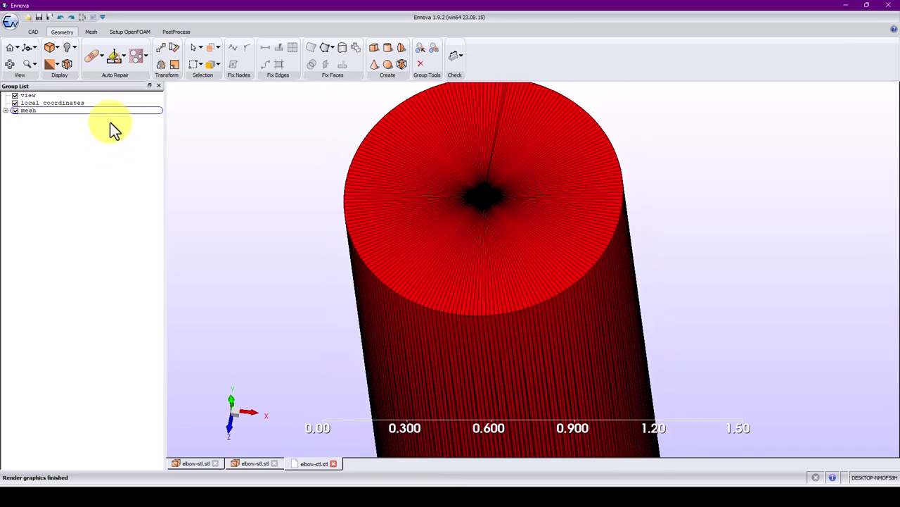
# Bring up the meshing tools, and select the elbow-stl group inside the mesh group.
pyautogui.click(91, 32)
pyautogui.click(6, 111)
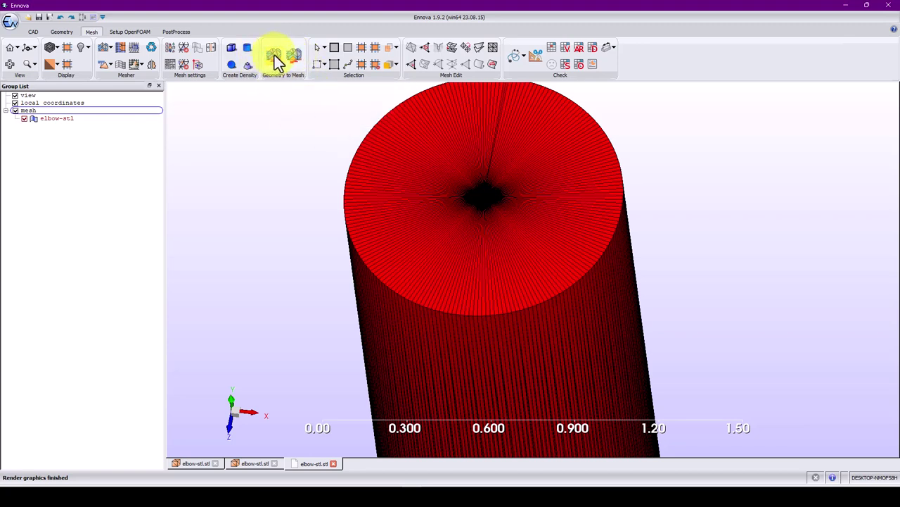
pyautogui.scroll(2, 436, 174)
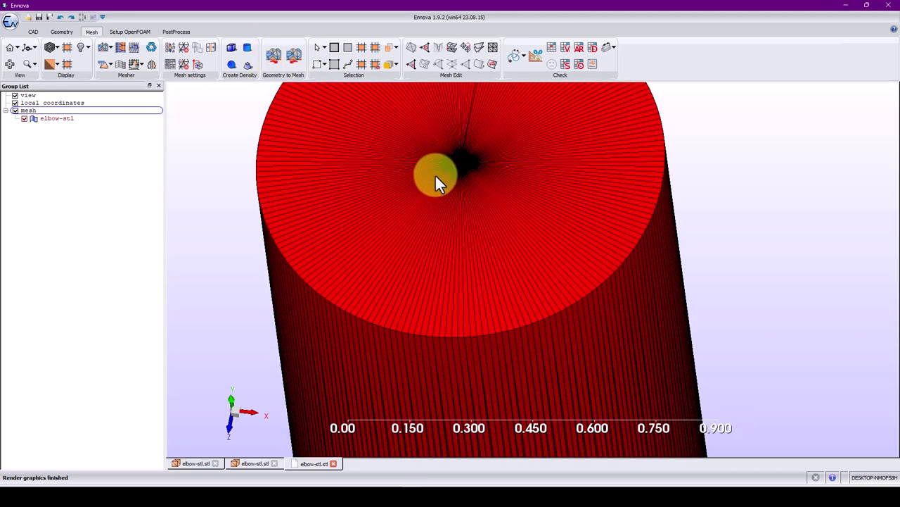
pyautogui.scroll(-8, 436, 175)
pyautogui.moveTo(493, 336); pyautogui.dragTo(525, 303, button='middle')
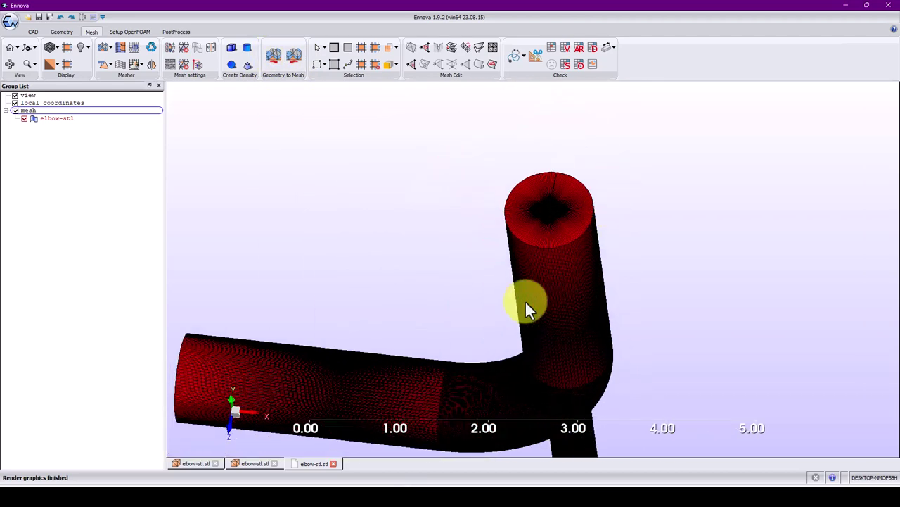
pyautogui.rightClick(65, 120)
# Examine the whole elbow mesh from several angles, including both pipes, the bend and the side branch.
pyautogui.moveTo(303, 234); pyautogui.dragTo(451, 183)
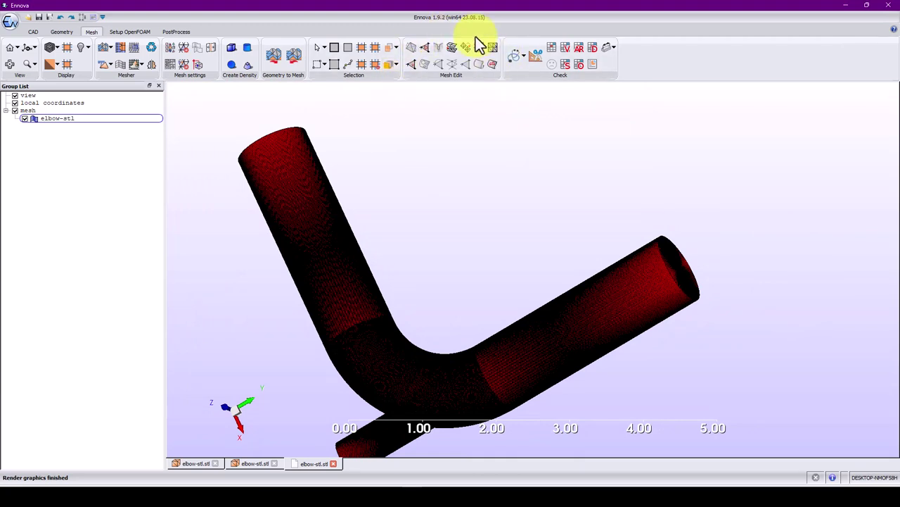
pyautogui.moveTo(459, 219); pyautogui.dragTo(497, 239, button='middle')
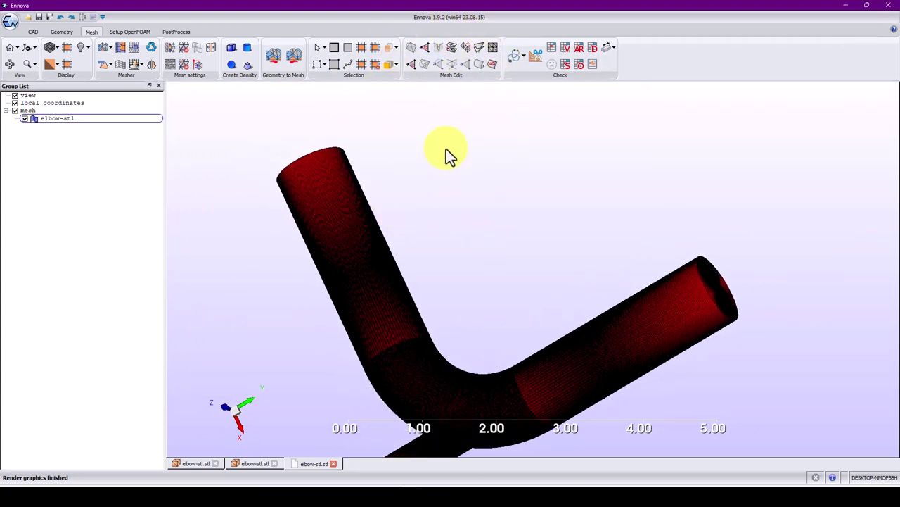
pyautogui.moveTo(391, 187); pyautogui.dragTo(548, 299)
pyautogui.moveTo(348, 225); pyautogui.dragTo(554, 317, button='middle')
pyautogui.scroll(2, 554, 318)
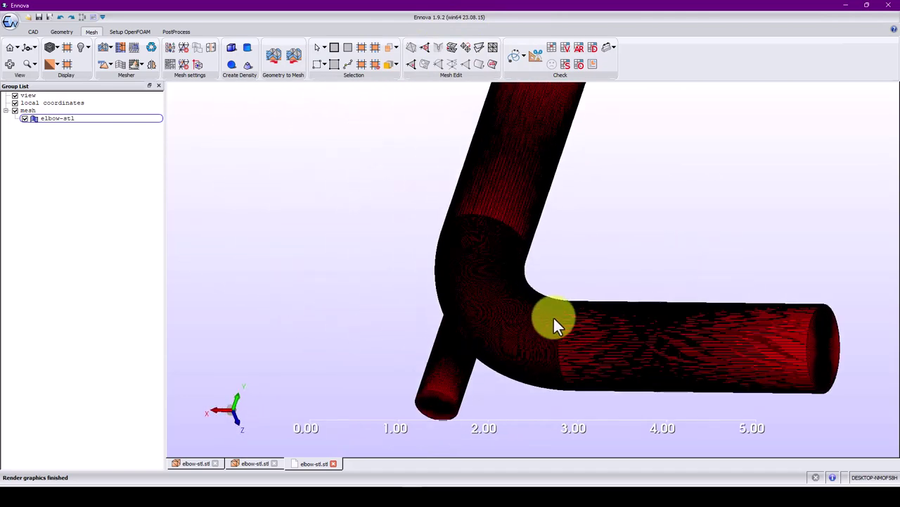
pyautogui.scroll(2, 537, 289)
pyautogui.scroll(-4, 537, 287)
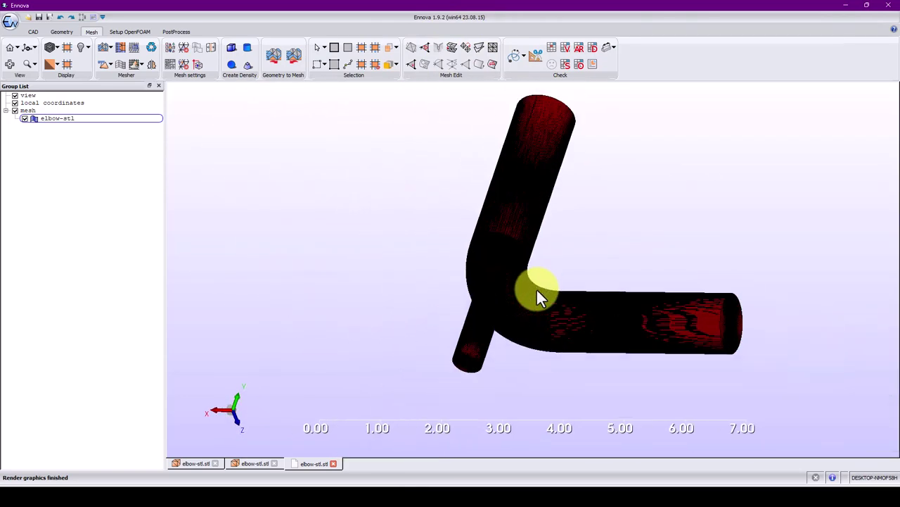
pyautogui.moveTo(537, 287); pyautogui.dragTo(510, 329, button='middle')
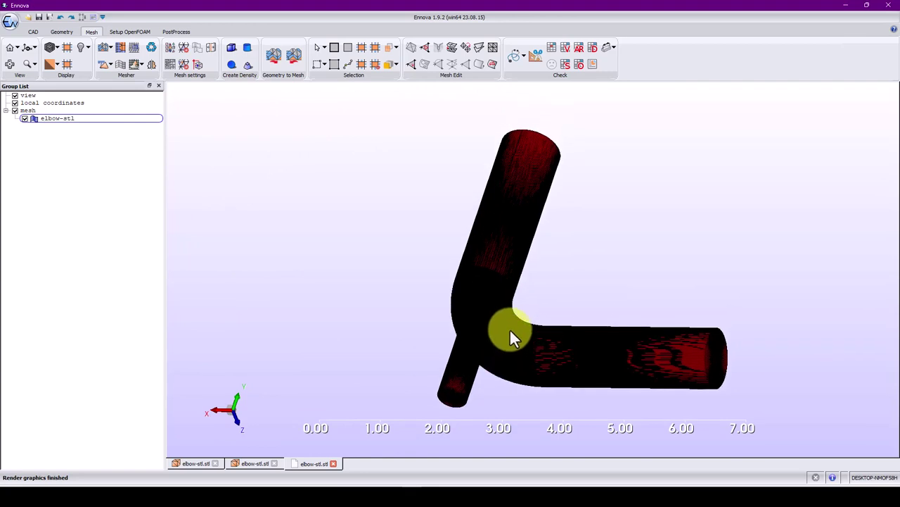
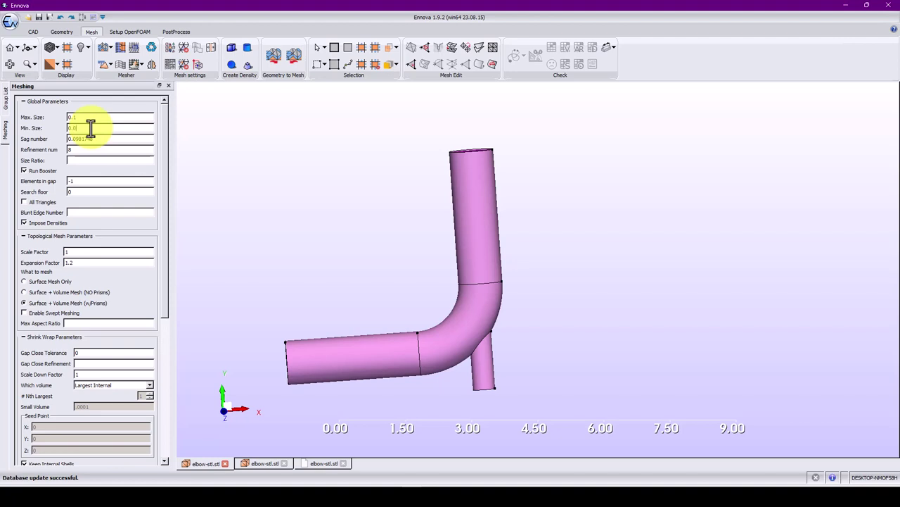
# Set the minimum mesh size of the elbow geometry to 0.01.
pyautogui.click(90, 127)
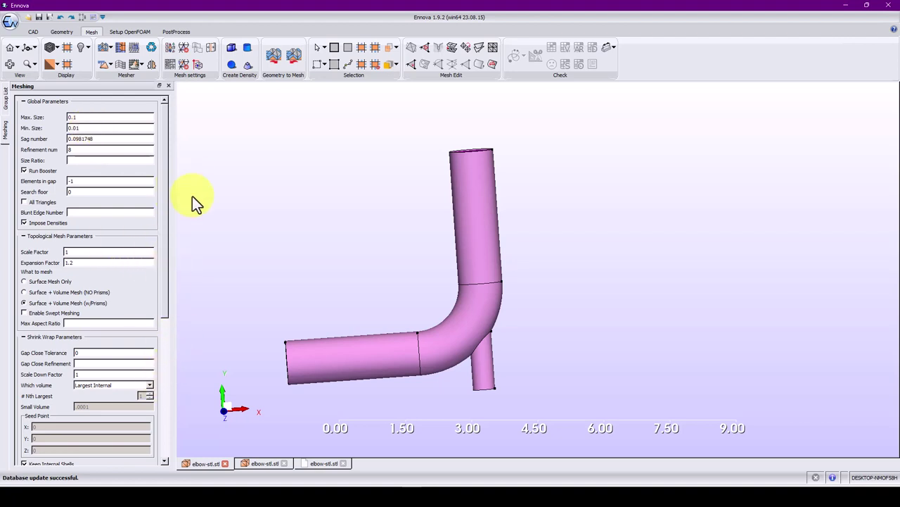
# Import elbow-stl-dirty.stl as geometry, raising the feature angle enough that sharp corners are not split into separate surfaces.
pyautogui.click(36, 19)
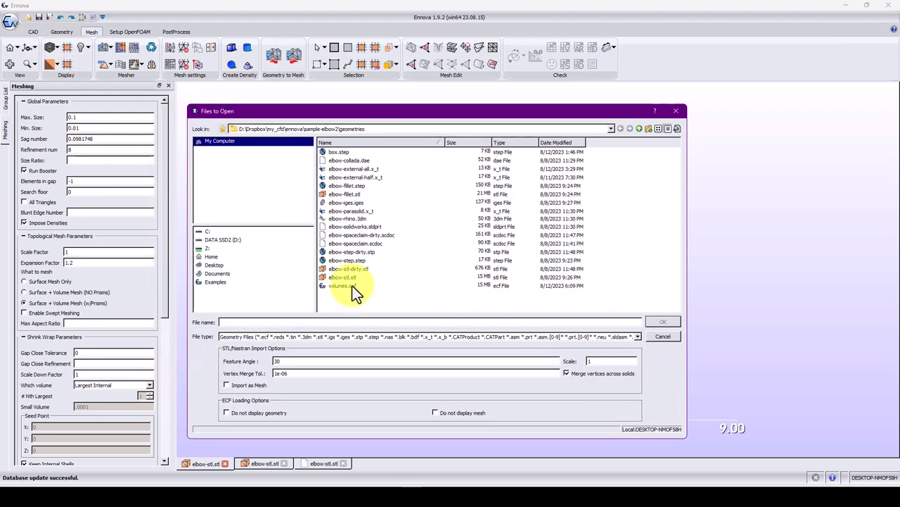
pyautogui.click(356, 268)
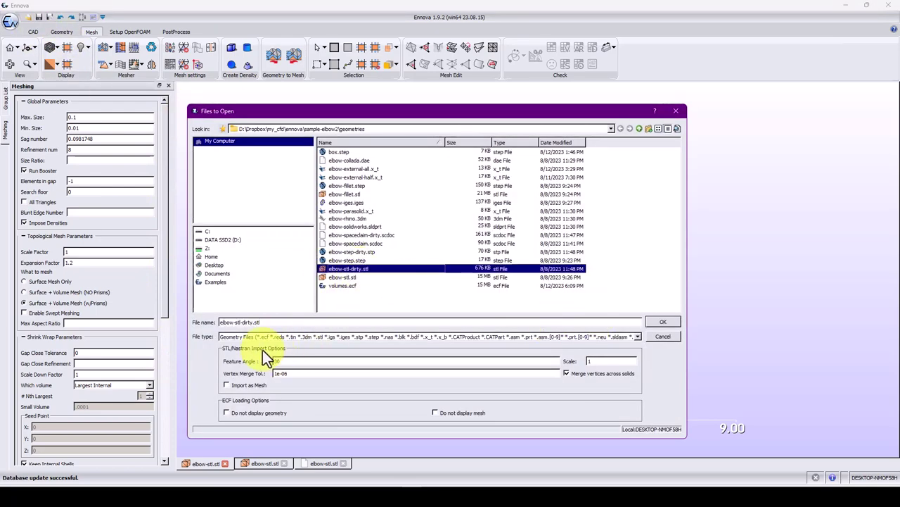
pyautogui.doubleClick(295, 360)
pyautogui.write('18')
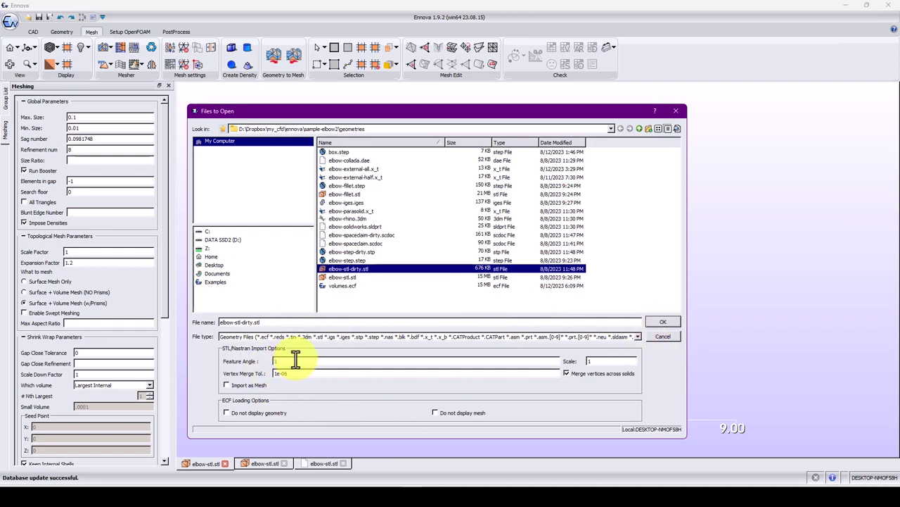
pyautogui.click(664, 322)
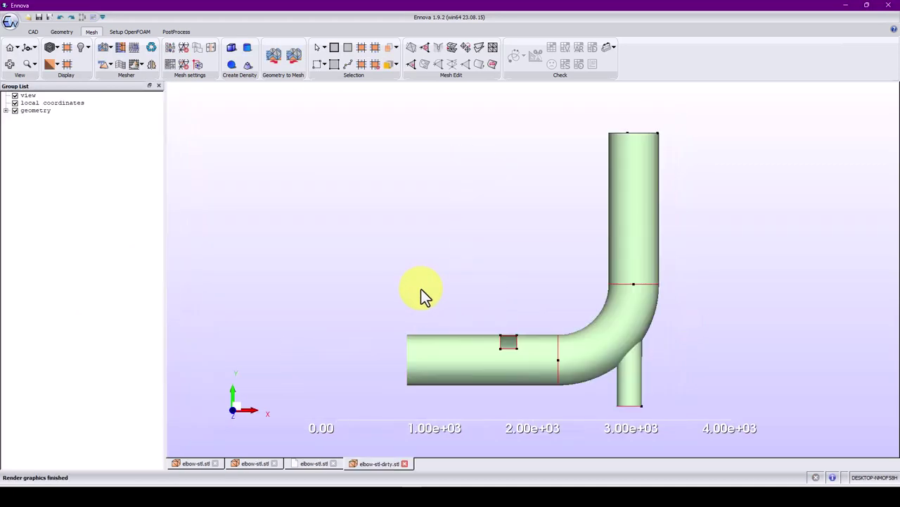
# Examine the rectangular opening in the horizontal pipe, and pick the pipe's surface to check whether the end cap belongs to it.
pyautogui.moveTo(519, 303); pyautogui.dragTo(654, 153, button='middle')
pyautogui.scroll(2, 485, 359)
pyautogui.scroll(2, 523, 292)
pyautogui.moveTo(382, 293); pyautogui.dragTo(503, 292, button='middle')
pyautogui.scroll(2, 494, 293)
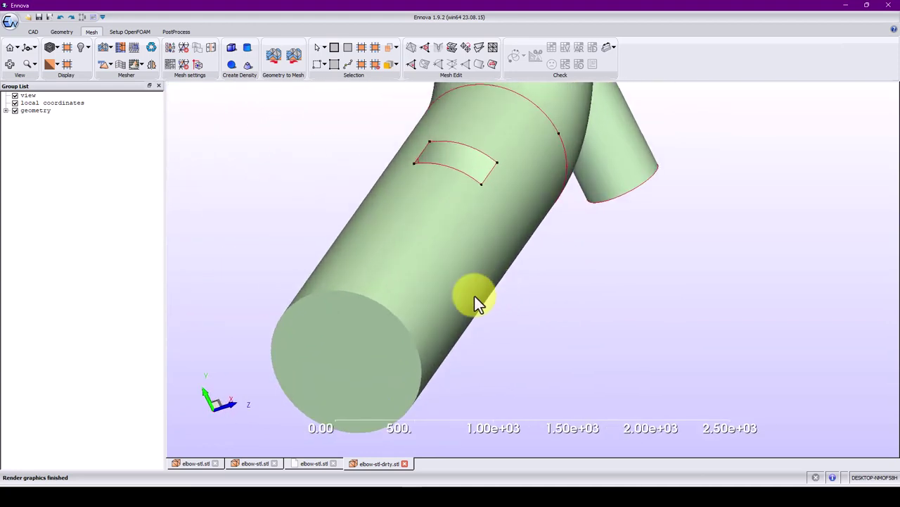
pyautogui.click(368, 311)
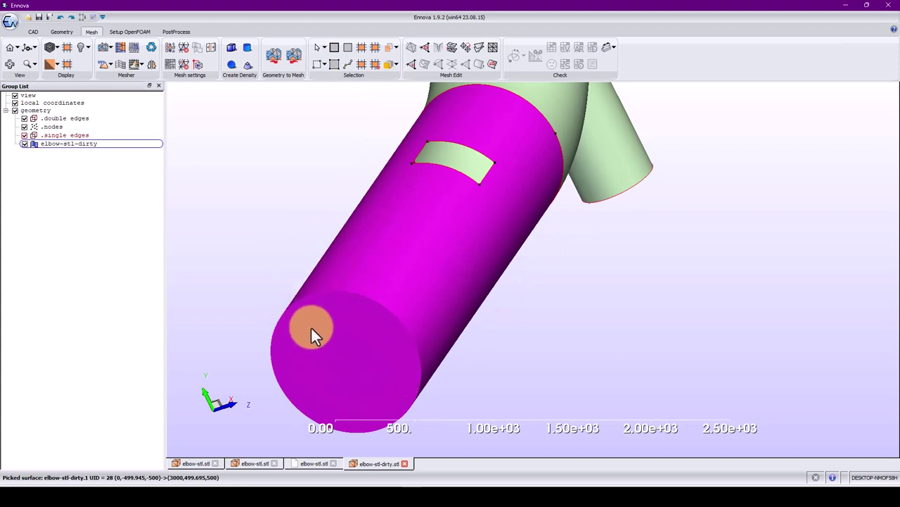
pyautogui.moveTo(636, 327); pyautogui.dragTo(393, 304, button='middle')
pyautogui.scroll(-6, 645, 329)
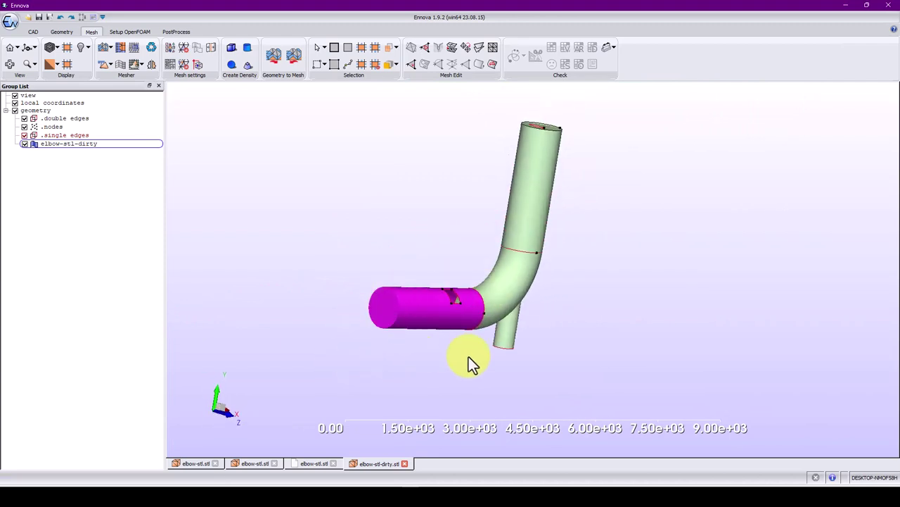
pyautogui.click(408, 313)
# Look over the commands available for the elbow-stl-dirty group, and view the opening and the bend up close.
pyautogui.rightClick(82, 146)
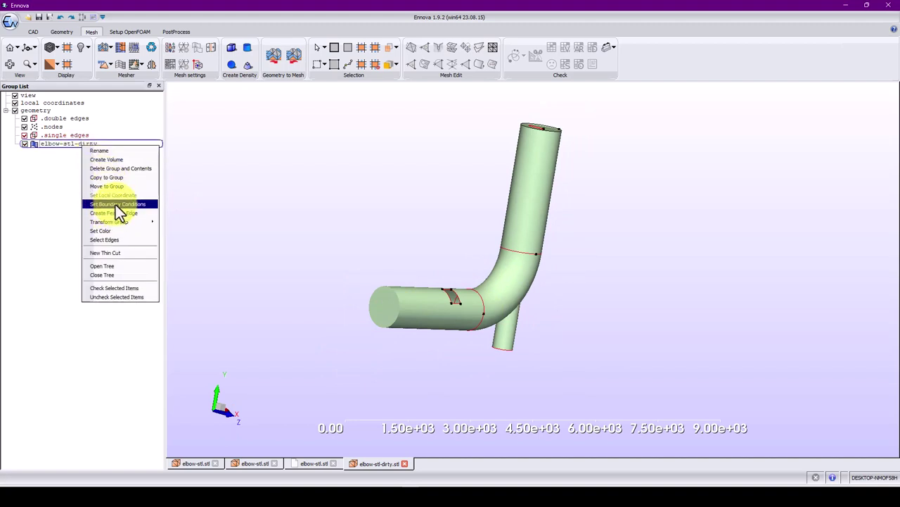
pyautogui.moveTo(358, 358); pyautogui.dragTo(412, 309, button='middle')
pyautogui.scroll(5, 450, 392)
pyautogui.moveTo(469, 292); pyautogui.dragTo(353, 165)
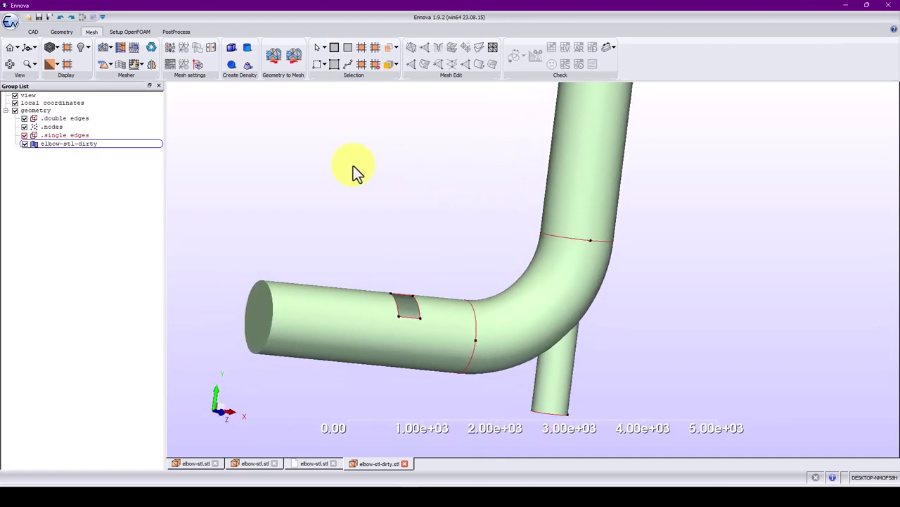
# Try to mesh the elbow-stl-dirty geometry without any size limits, and delete that mesh.
pyautogui.click(137, 49)
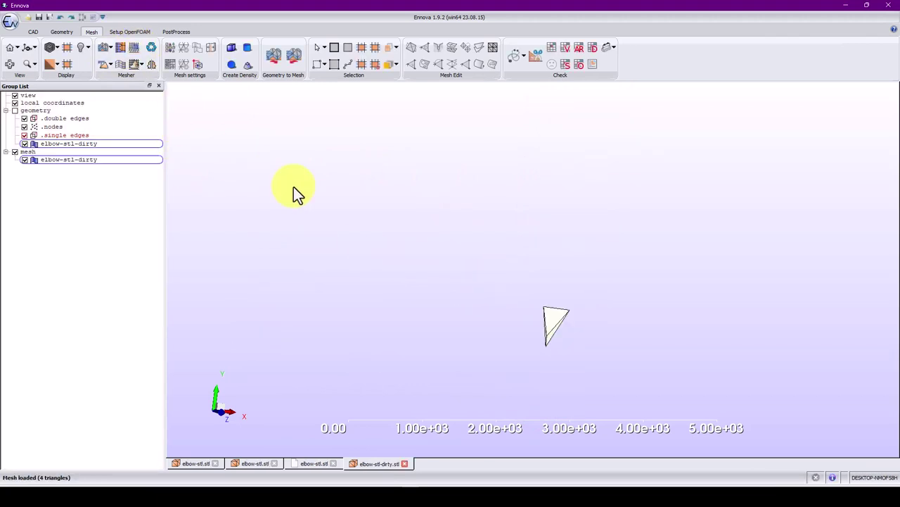
pyautogui.click(169, 49)
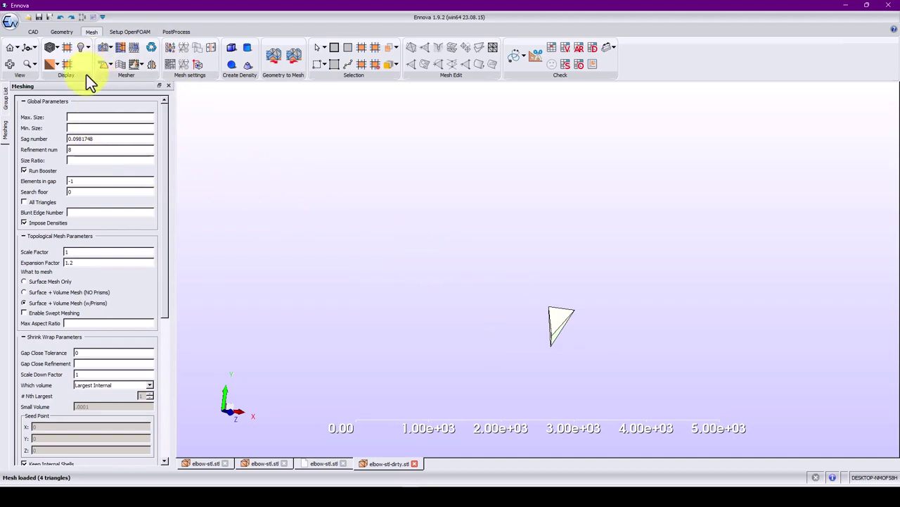
pyautogui.click(5, 100)
pyautogui.click(34, 151)
pyautogui.rightClick(34, 152)
pyautogui.click(54, 161)
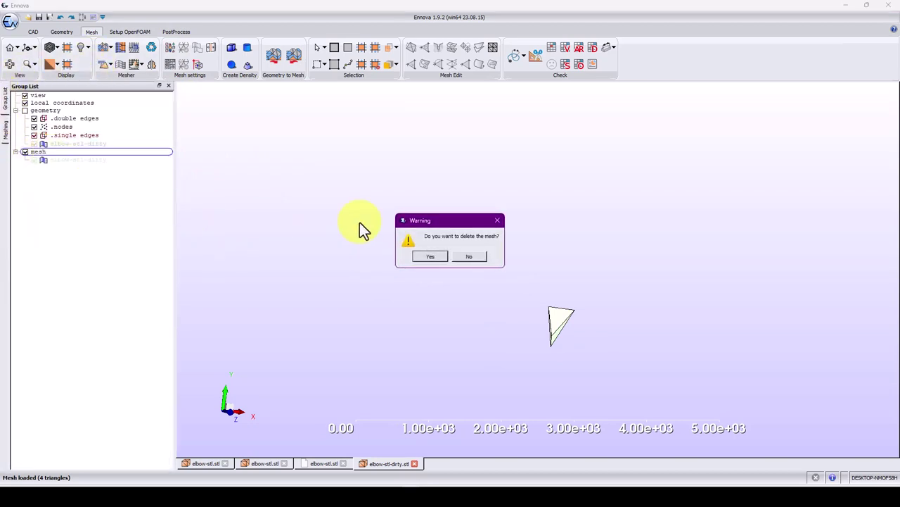
pyautogui.click(430, 256)
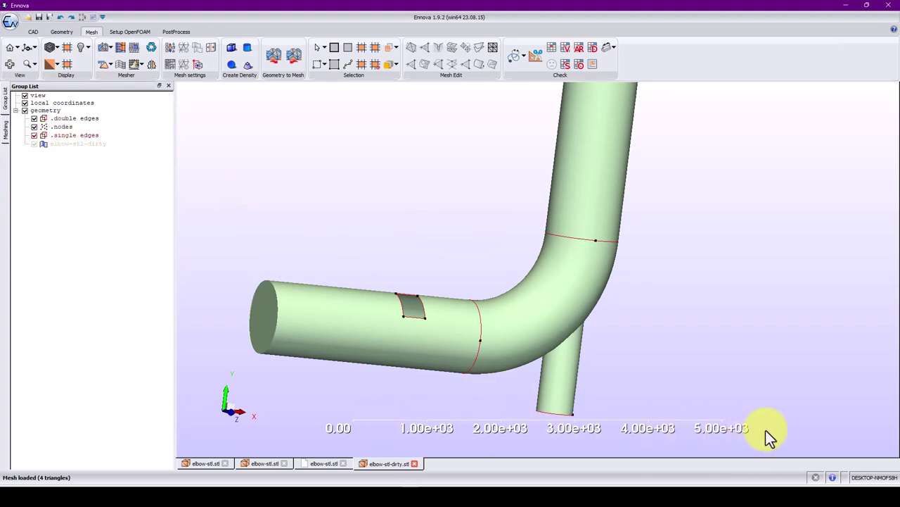
# Set the maximum mesh size to 100.0 and the minimum to 20.0, and limit meshing to Surface Mesh Only.
pyautogui.moveTo(620, 378); pyautogui.dragTo(552, 345, button='middle')
pyautogui.moveTo(532, 293); pyautogui.dragTo(542, 294, button='middle')
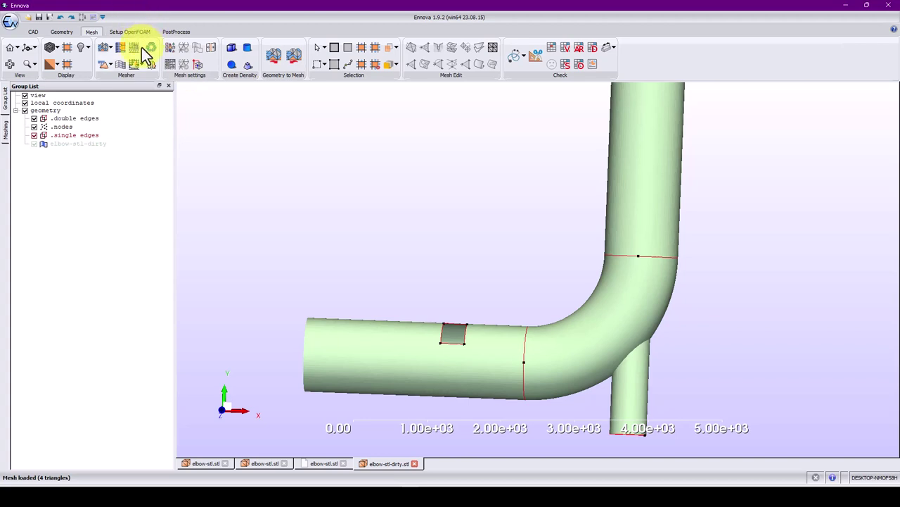
pyautogui.click(169, 48)
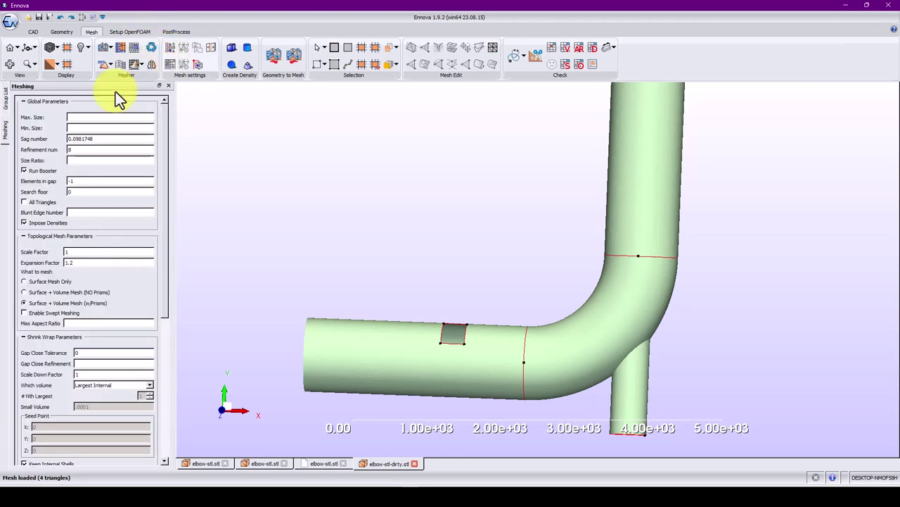
pyautogui.write('100')
pyautogui.click(76, 128)
pyautogui.press('BackSpace')
pyautogui.press('BackSpace')
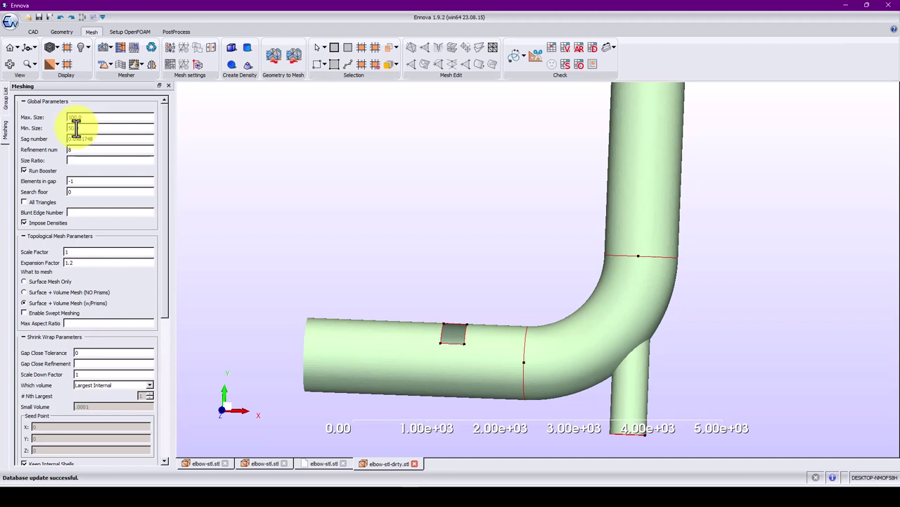
pyautogui.write('20.0')
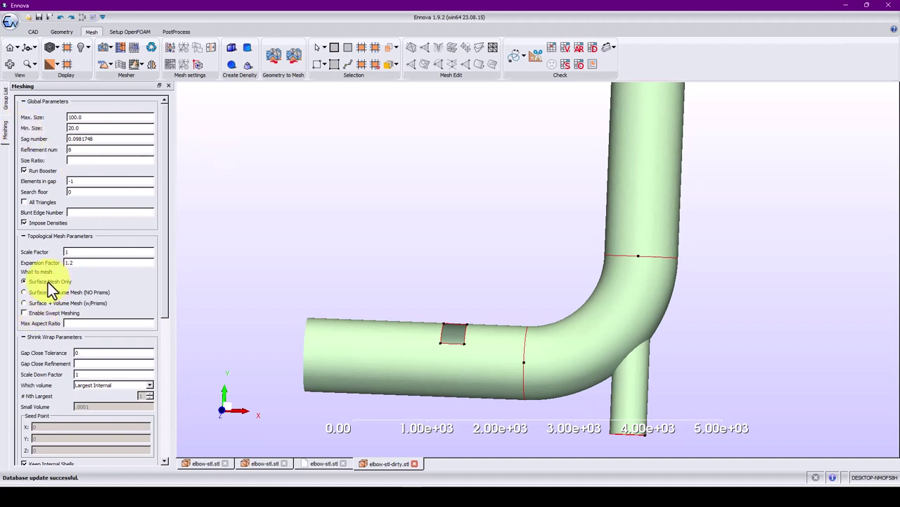
# Generate the surface mesh, and examine how it resolves the side-branch junction and the pipe ends.
pyautogui.click(134, 47)
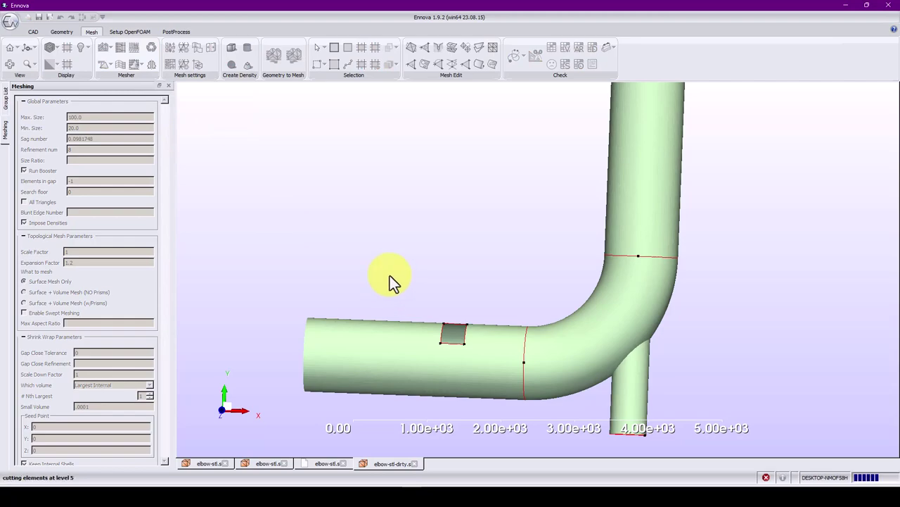
pyautogui.moveTo(439, 287); pyautogui.dragTo(447, 311, button='middle')
pyautogui.moveTo(447, 313); pyautogui.dragTo(542, 227)
pyautogui.moveTo(541, 225); pyautogui.dragTo(528, 270, button='middle')
pyautogui.scroll(3, 541, 319)
pyautogui.scroll(4, 527, 271)
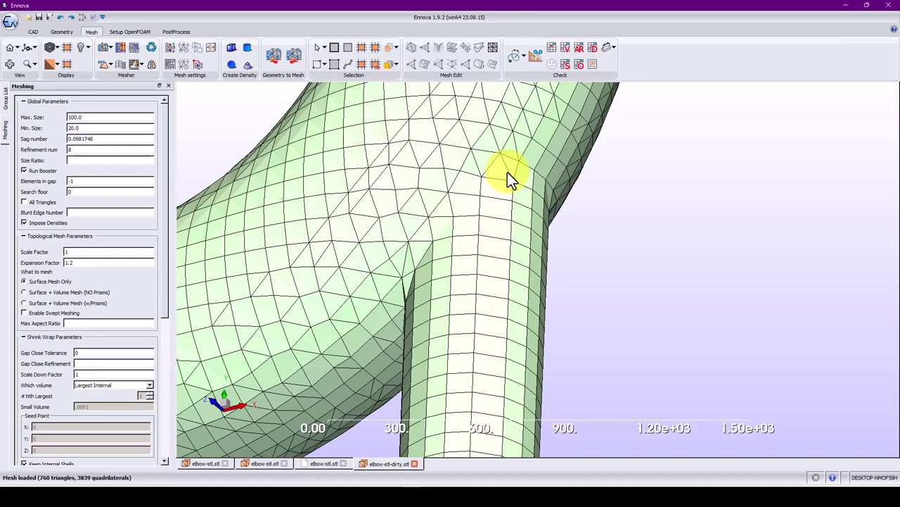
pyautogui.moveTo(466, 221); pyautogui.dragTo(365, 221)
pyautogui.moveTo(388, 332); pyautogui.dragTo(490, 307)
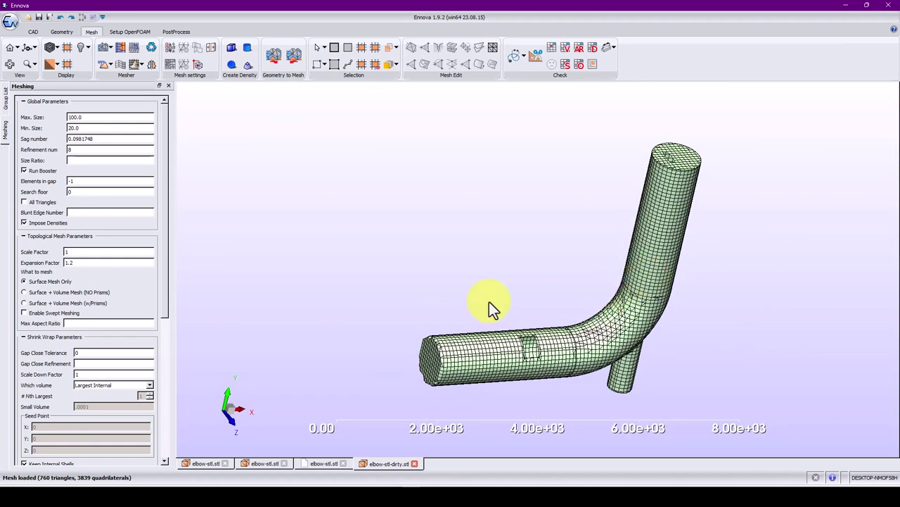
# Delete the surface mesh generated without feature edges.
pyautogui.click(6, 104)
pyautogui.rightClick(28, 151)
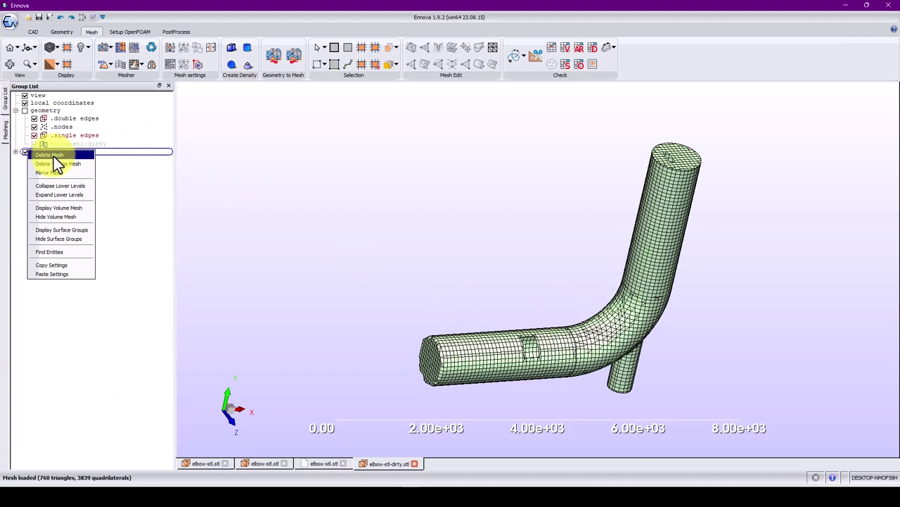
pyautogui.click(53, 155)
pyautogui.click(435, 254)
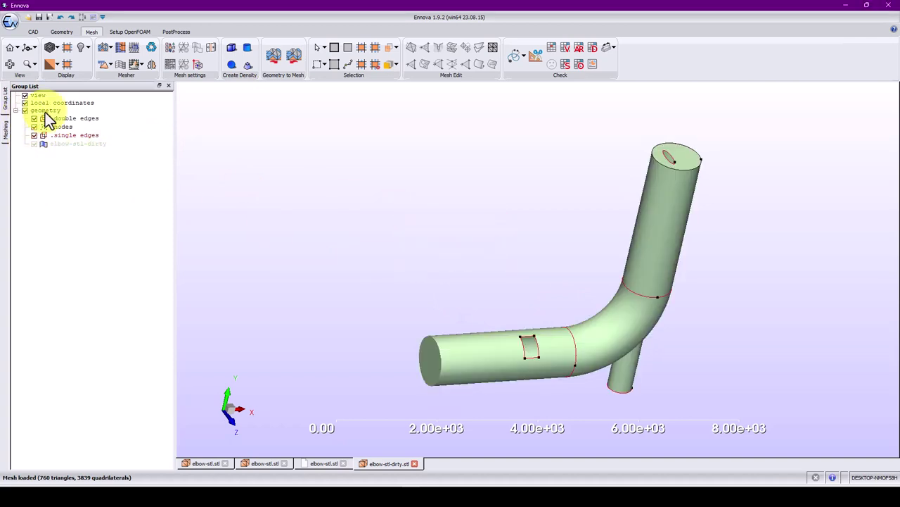
# Create feature edges on the elbow-stl-dirty group with a sharp edge angle of 45.0, and inspect the side-branch junction.
pyautogui.click(74, 145)
pyautogui.rightClick(75, 145)
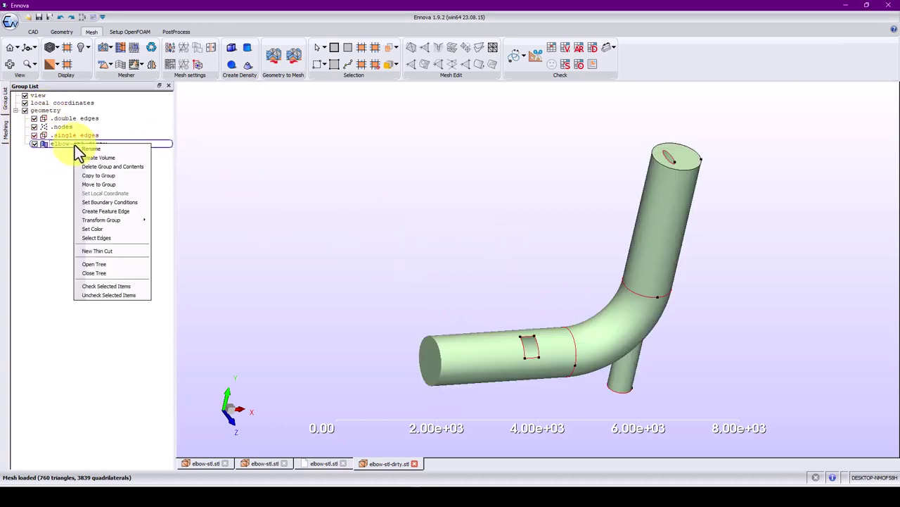
pyautogui.click(107, 211)
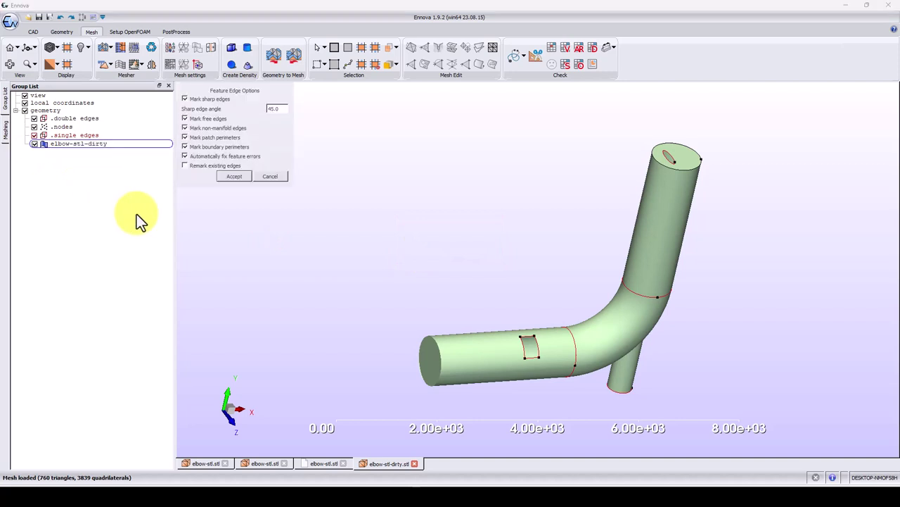
pyautogui.click(234, 177)
pyautogui.scroll(5, 450, 277)
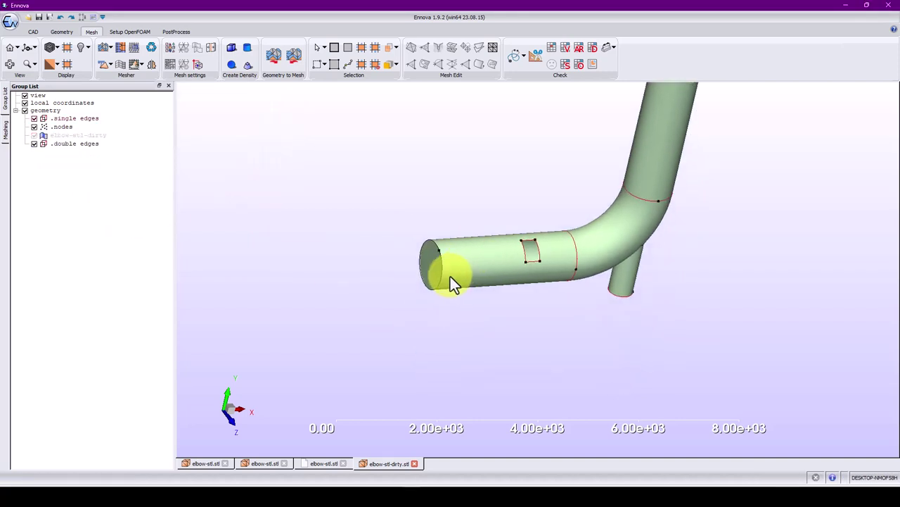
pyautogui.moveTo(359, 287); pyautogui.dragTo(499, 230)
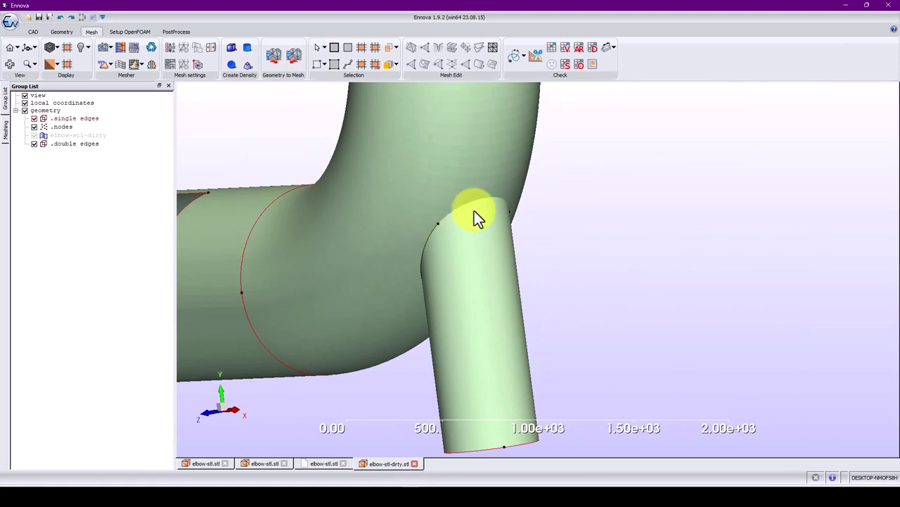
# Create feature edges on the elbow-stl-dirty group again with a sharp edge angle of 30.
pyautogui.click(71, 135)
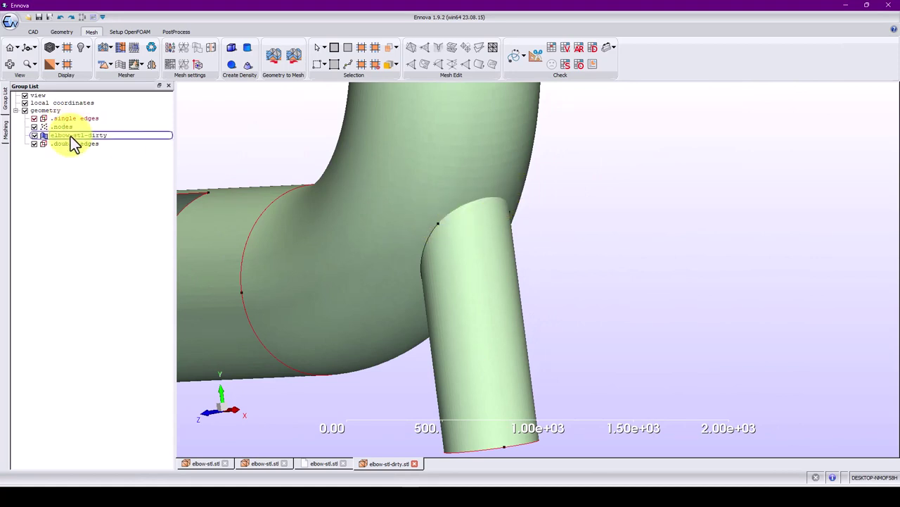
pyautogui.rightClick(70, 135)
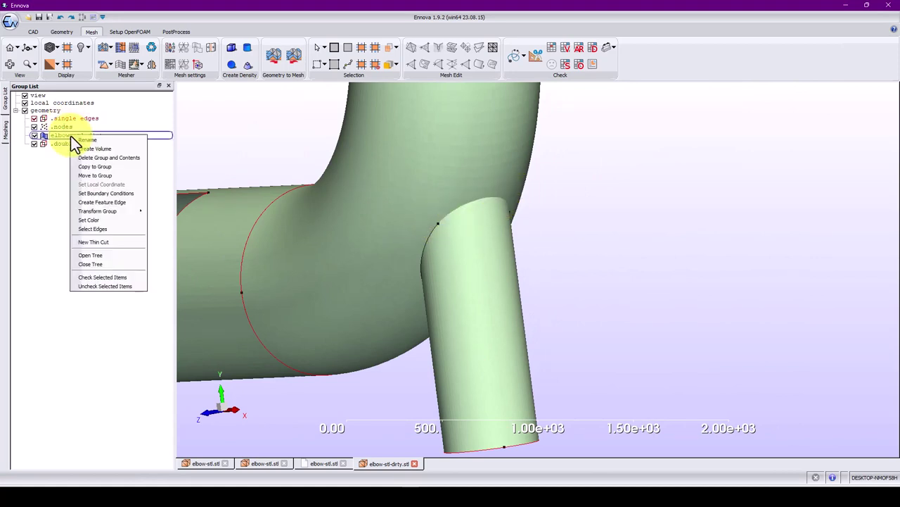
pyautogui.click(128, 202)
pyautogui.doubleClick(276, 108)
pyautogui.write('30')
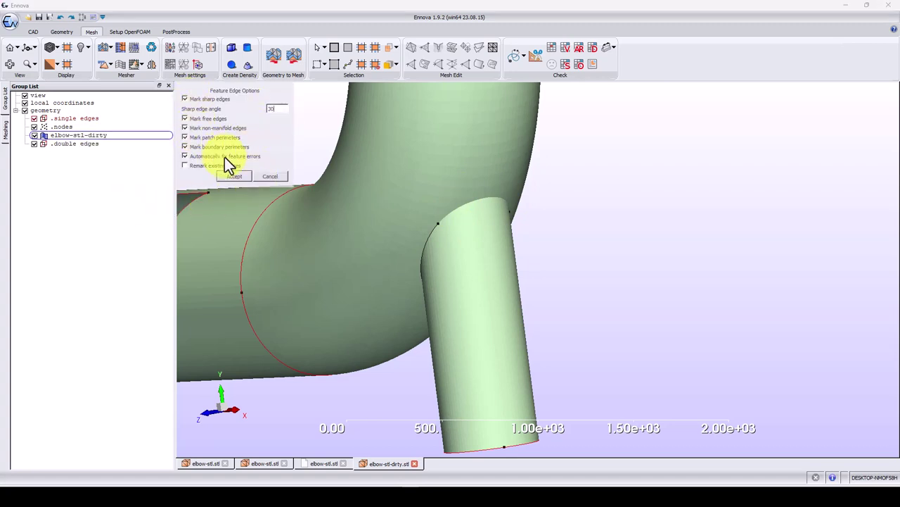
pyautogui.click(234, 176)
pyautogui.scroll(2, 495, 249)
pyautogui.scroll(-4, 418, 266)
pyautogui.moveTo(418, 266); pyautogui.dragTo(528, 239)
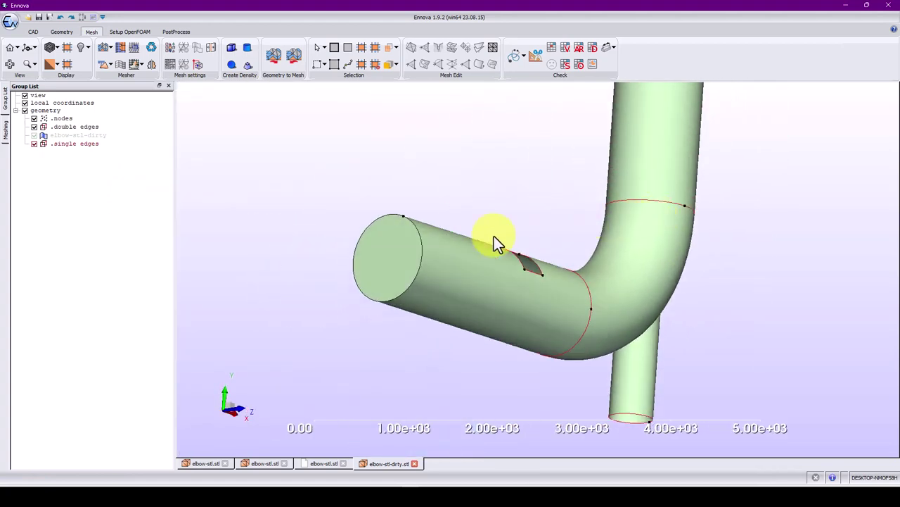
# Pick the end cap, the horizontal pipe and the bend in turn to check how the surfaces are divided.
pyautogui.click(402, 254)
pyautogui.click(468, 262)
pyautogui.click(374, 261)
pyautogui.moveTo(625, 274); pyautogui.dragTo(505, 270, button='middle')
pyautogui.click(516, 308)
pyautogui.click(520, 244)
# Generate a surface mesh from the geometry with feature edges, and examine the side-branch junction and the branch end.
pyautogui.moveTo(704, 315); pyautogui.dragTo(666, 223, button='middle')
pyautogui.click(134, 46)
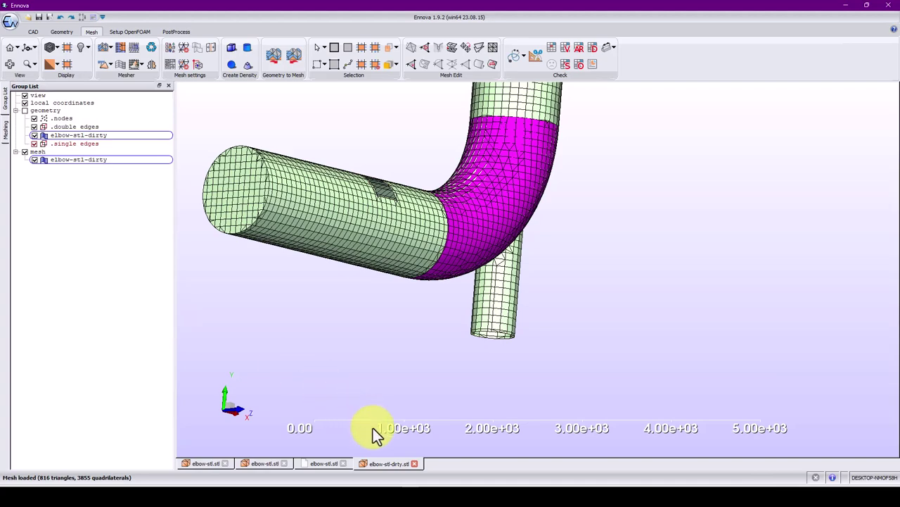
pyautogui.moveTo(325, 268); pyautogui.dragTo(522, 308, button='middle')
pyautogui.scroll(3, 305, 264)
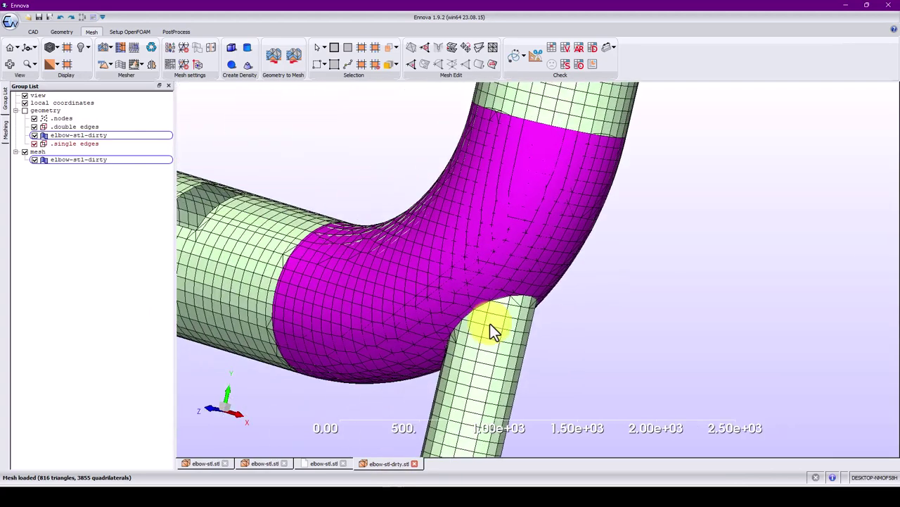
pyautogui.moveTo(445, 311); pyautogui.dragTo(475, 350, button='middle')
pyautogui.moveTo(498, 384); pyautogui.dragTo(507, 297, button='middle')
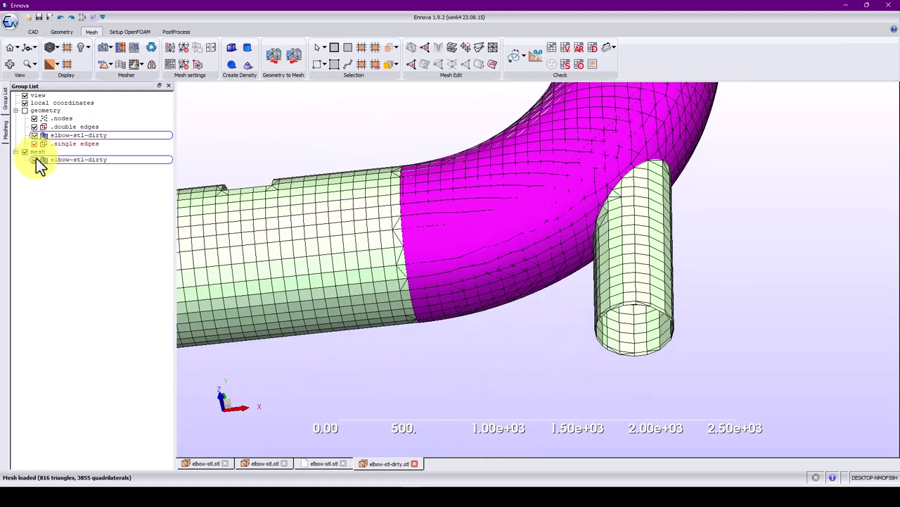
# Delete the existing surface mesh.
pyautogui.rightClick(36, 153)
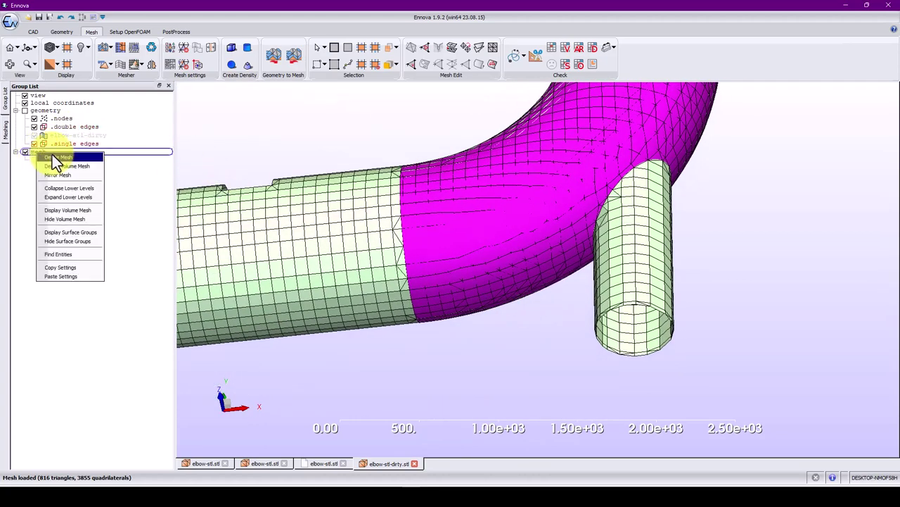
pyautogui.click(55, 156)
pyautogui.click(434, 258)
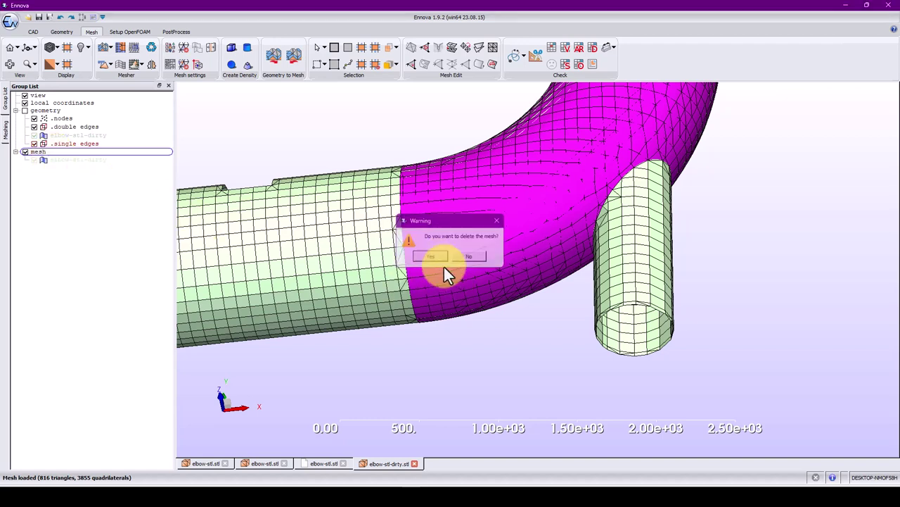
# Close the open end of the side branch with a face from its single edges, and pick the branch and cap surfaces to check them.
pyautogui.moveTo(623, 303); pyautogui.dragTo(543, 285, button='middle')
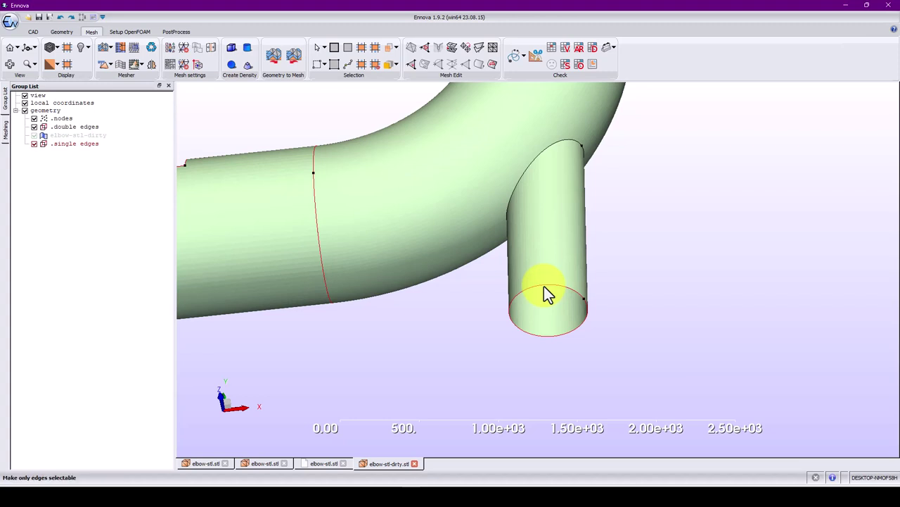
pyautogui.click(545, 287)
pyautogui.rightClick(545, 287)
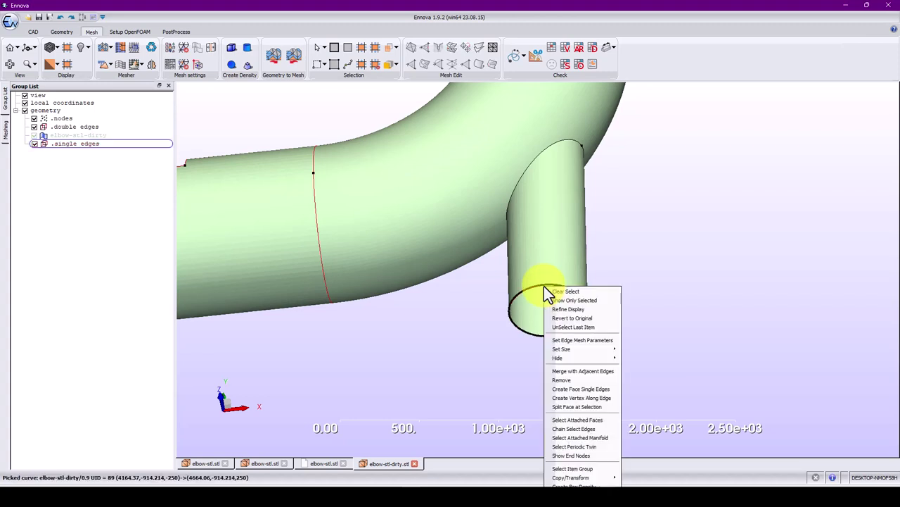
pyautogui.click(578, 389)
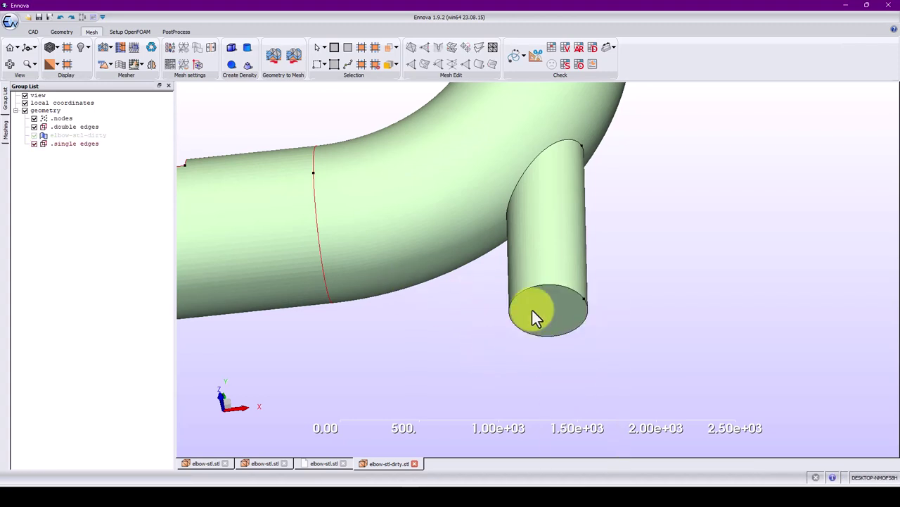
pyautogui.moveTo(445, 238); pyautogui.dragTo(484, 294, button='middle')
pyautogui.press('s')
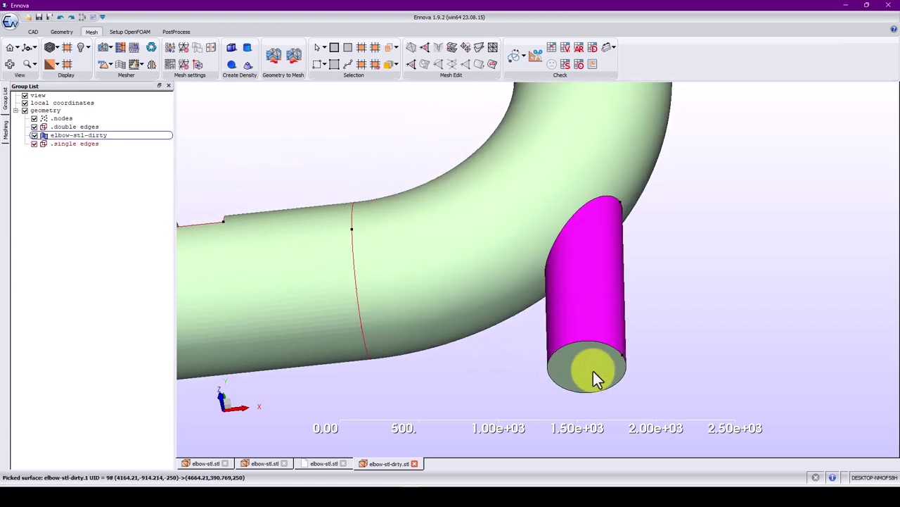
pyautogui.scroll(-3, 370, 333)
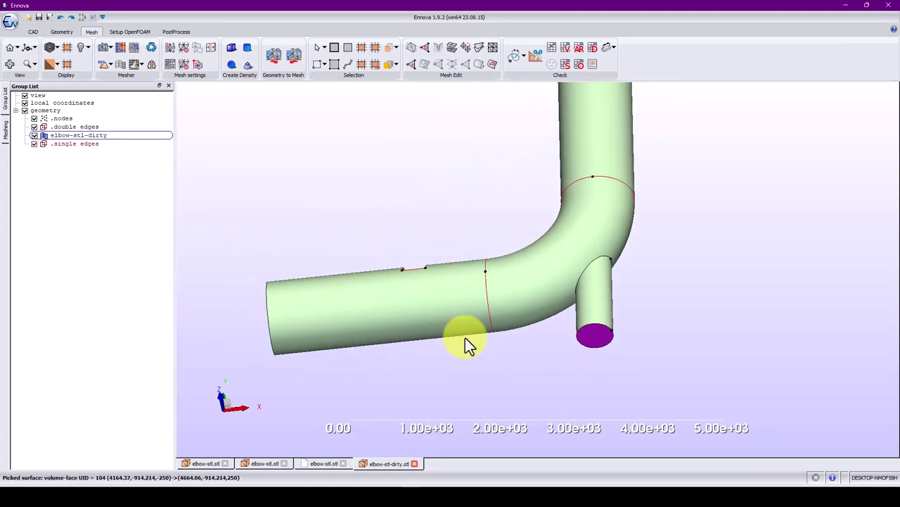
# Create a face from the four bounding edges of the rectangular opening in the horizontal pipe.
pyautogui.click(63, 32)
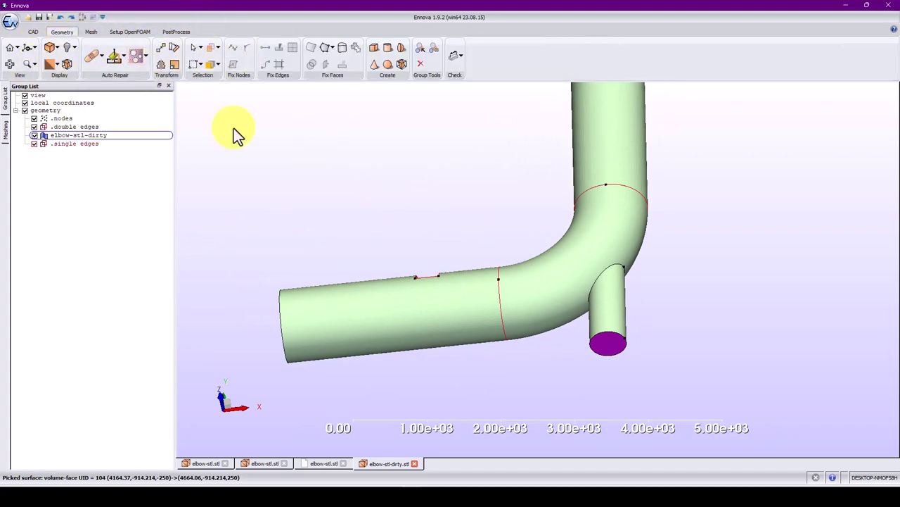
pyautogui.moveTo(398, 258); pyautogui.dragTo(347, 283, button='middle')
pyautogui.moveTo(452, 229); pyautogui.dragTo(468, 287, button='middle')
pyautogui.moveTo(506, 249); pyautogui.dragTo(496, 312)
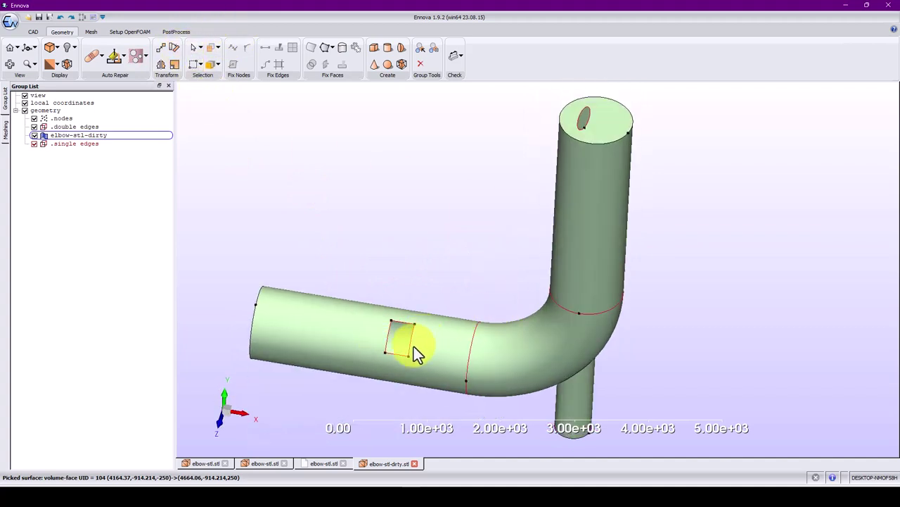
pyautogui.scroll(2, 415, 352)
pyautogui.scroll(4, 479, 302)
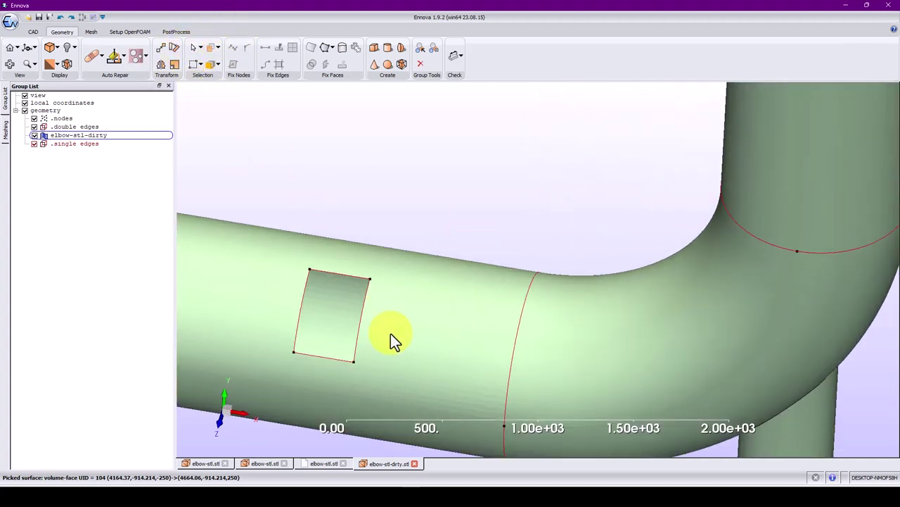
pyautogui.click(488, 252)
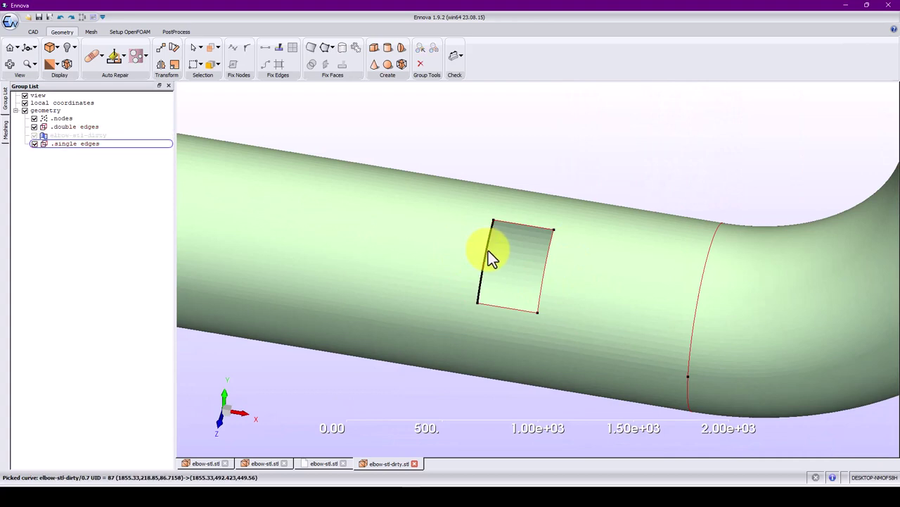
pyautogui.click(526, 224)
pyautogui.click(549, 251)
pyautogui.click(517, 309)
pyautogui.rightClick(516, 311)
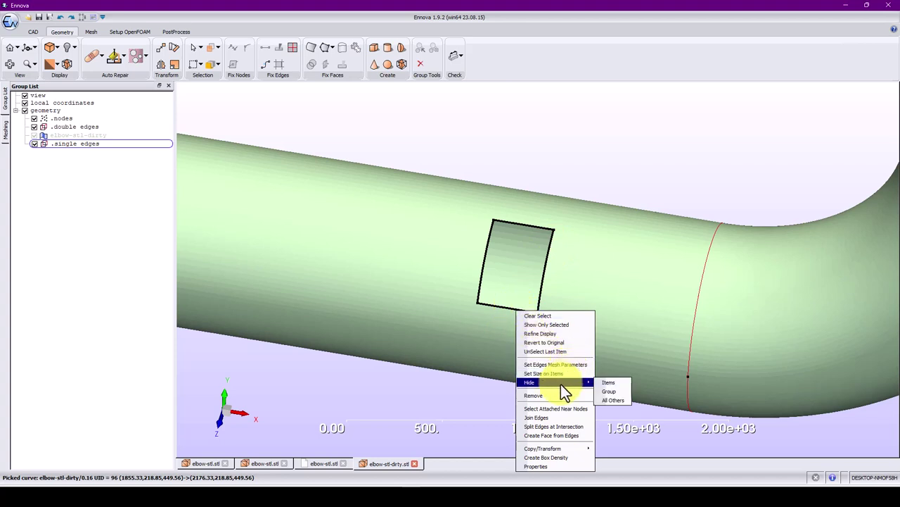
pyautogui.click(537, 435)
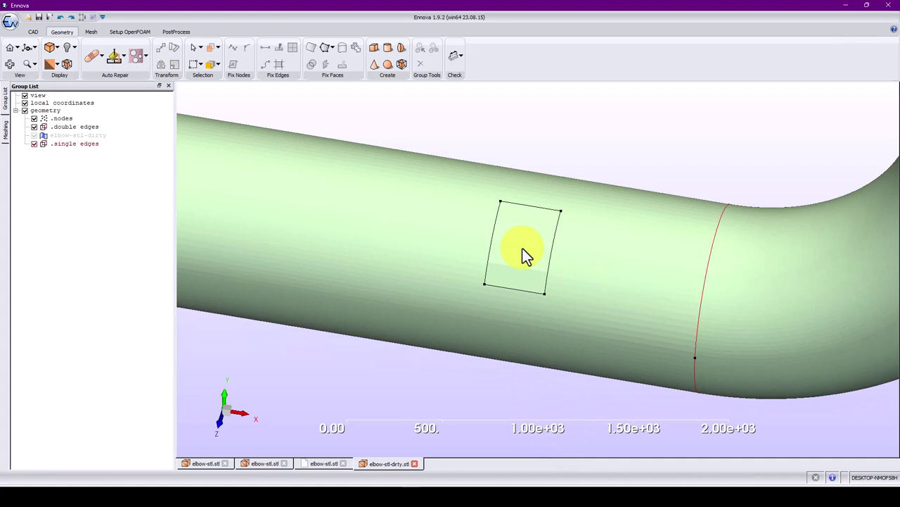
# Remove the face covering the rectangular opening, including its neighborhood elements.
pyautogui.click(523, 248)
pyautogui.rightClick(522, 248)
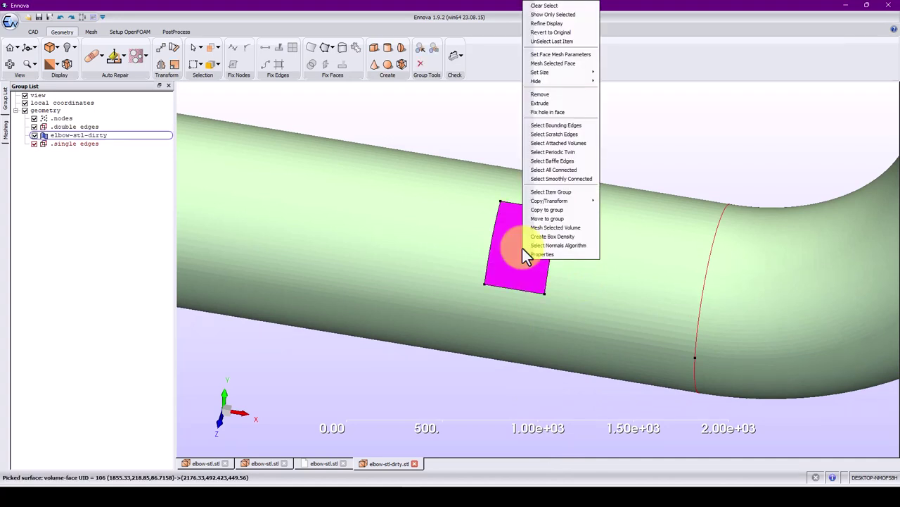
pyautogui.click(549, 92)
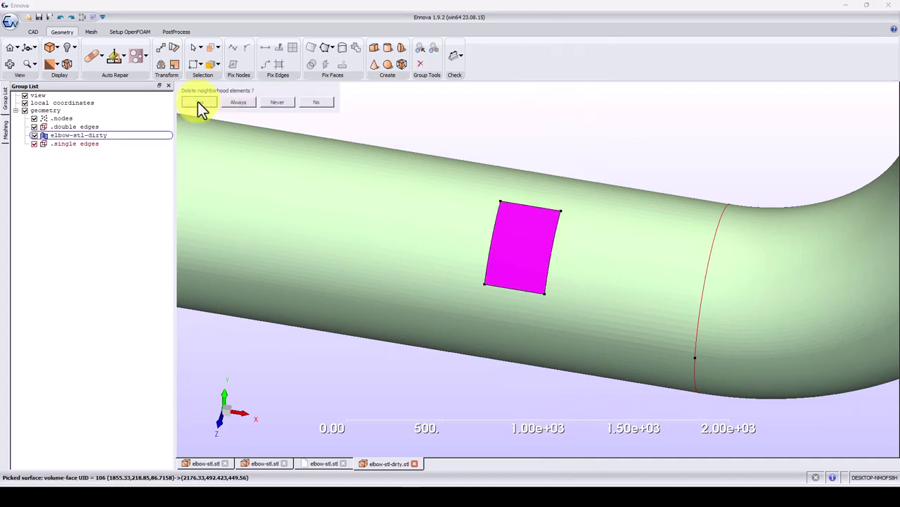
pyautogui.click(199, 102)
# Fill the rectangular opening by fixing the hole in the horizontal pipe's face.
pyautogui.click(595, 253)
pyautogui.rightClick(596, 253)
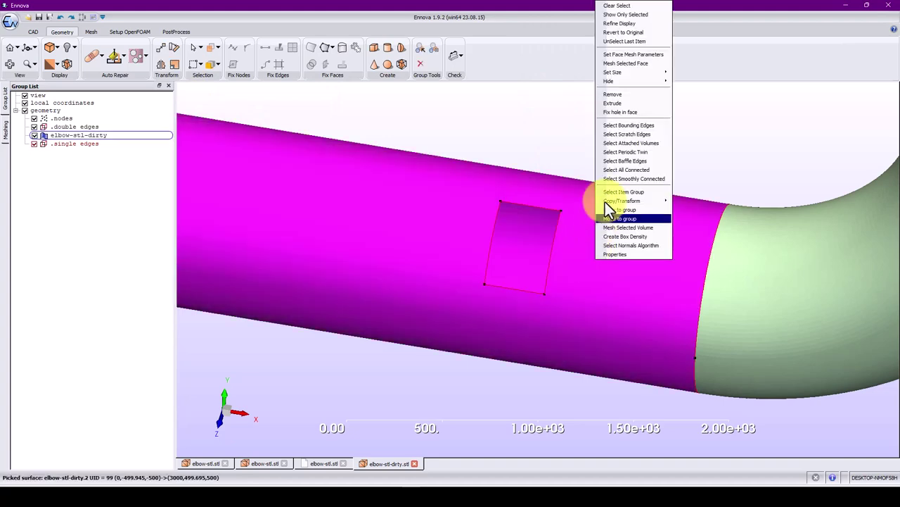
pyautogui.click(632, 112)
# Examine how closely the patch over the rectangular opening follows the pipe's curvature, picking the pipe surface and the patch in turn.
pyautogui.moveTo(508, 200); pyautogui.dragTo(590, 238, button='middle')
pyautogui.scroll(2, 558, 282)
pyautogui.scroll(6, 559, 282)
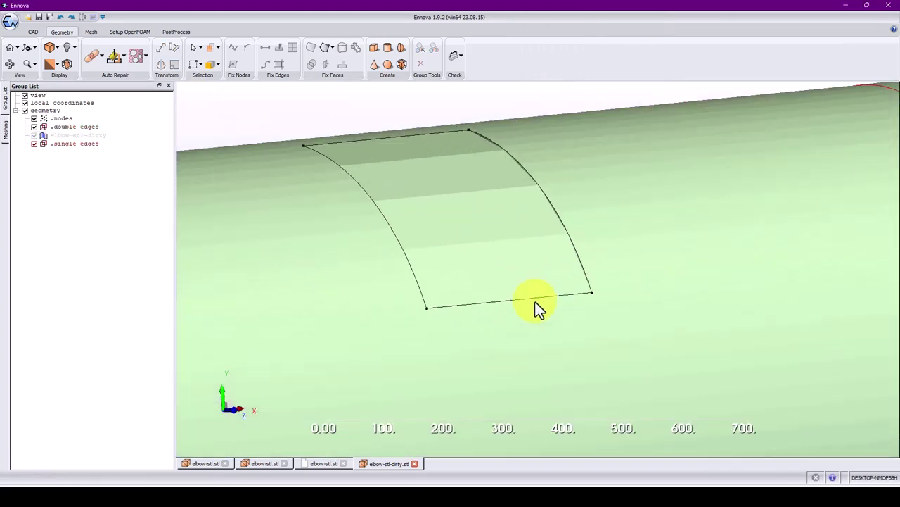
pyautogui.moveTo(495, 266); pyautogui.dragTo(552, 320, button='middle')
pyautogui.scroll(2, 499, 307)
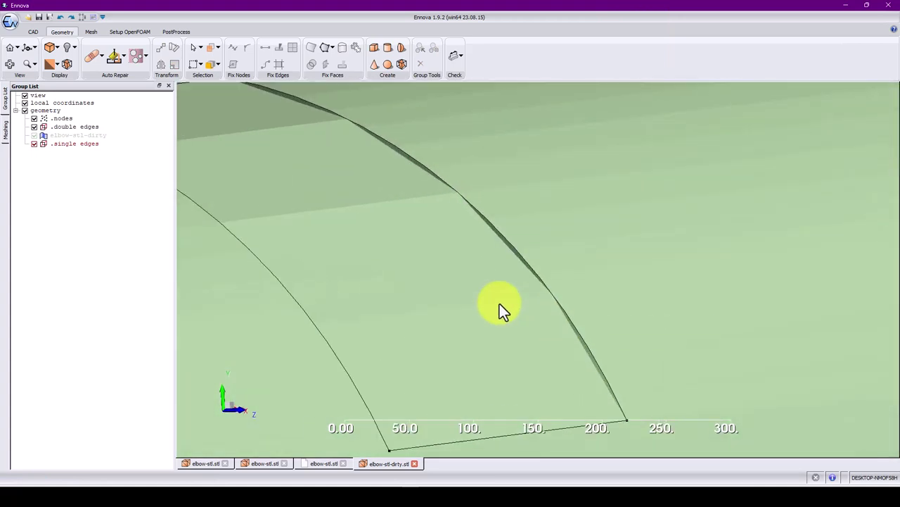
pyautogui.click(381, 155)
pyautogui.click(471, 188)
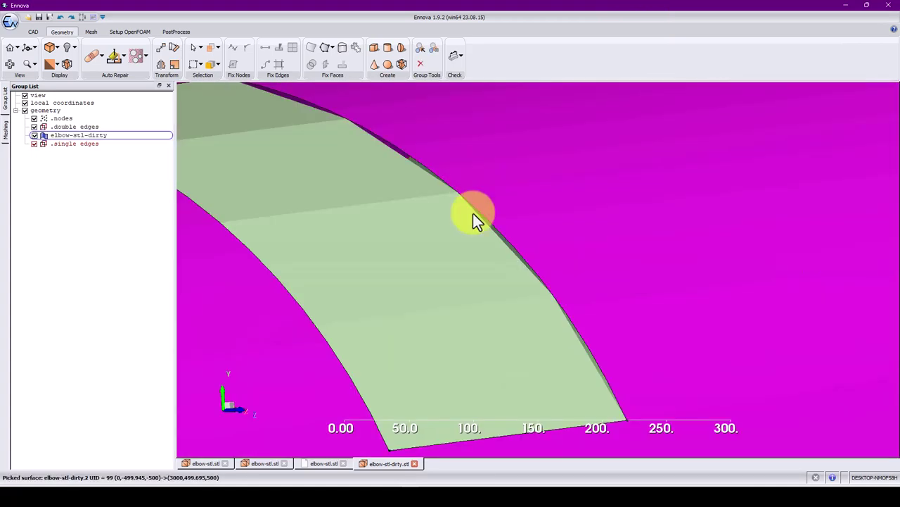
pyautogui.click(428, 346)
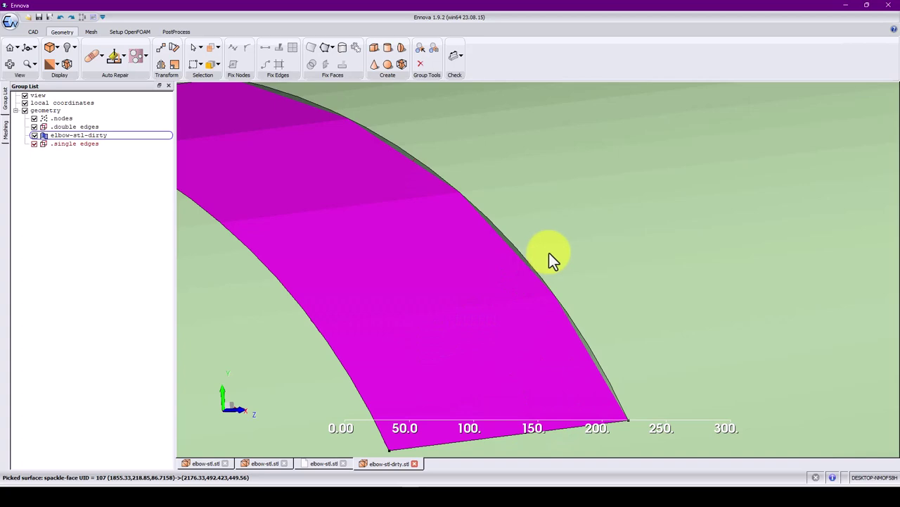
pyautogui.click(549, 252)
pyautogui.scroll(-8, 549, 252)
pyautogui.scroll(-4, 548, 252)
pyautogui.scroll(8, 535, 256)
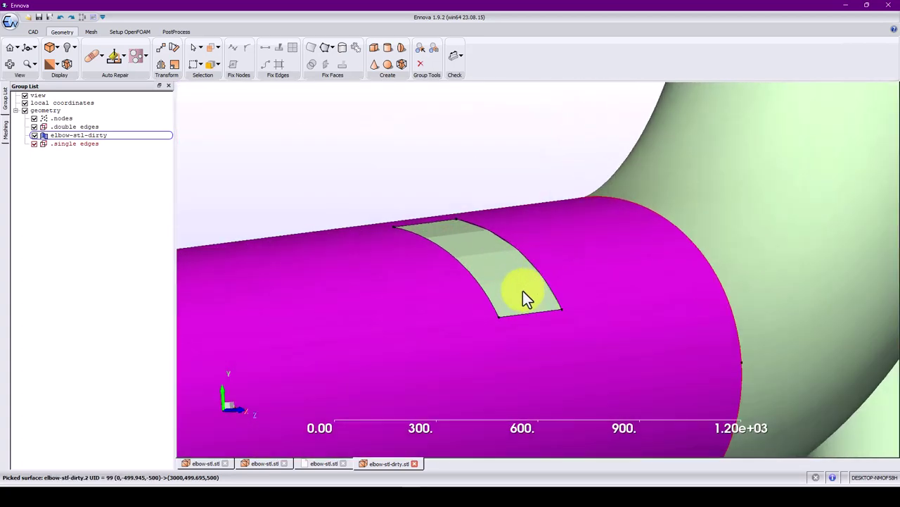
pyautogui.scroll(3, 494, 305)
pyautogui.click(494, 306)
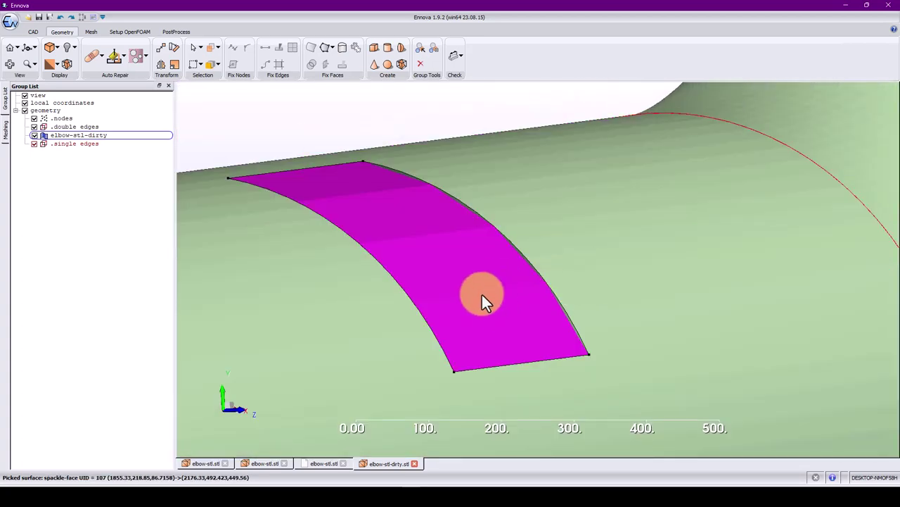
pyautogui.scroll(-3, 491, 311)
pyautogui.scroll(3, 471, 298)
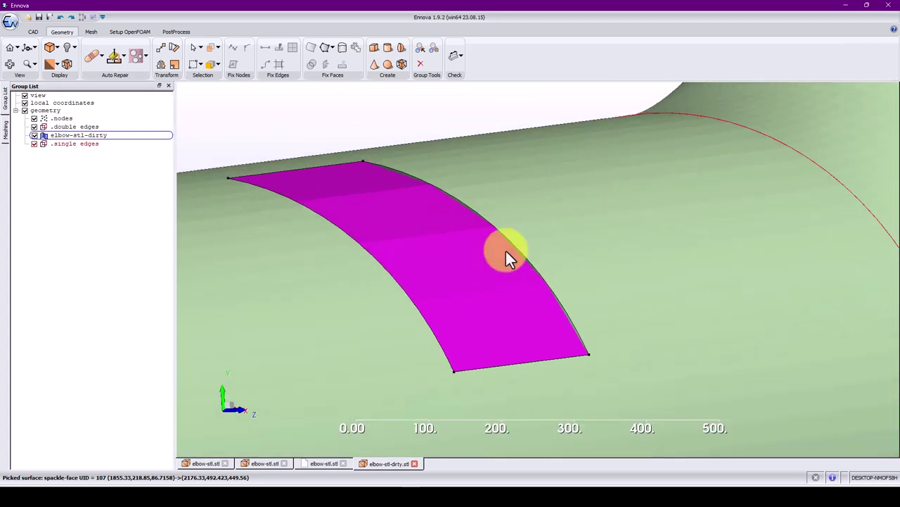
pyautogui.scroll(-5, 649, 263)
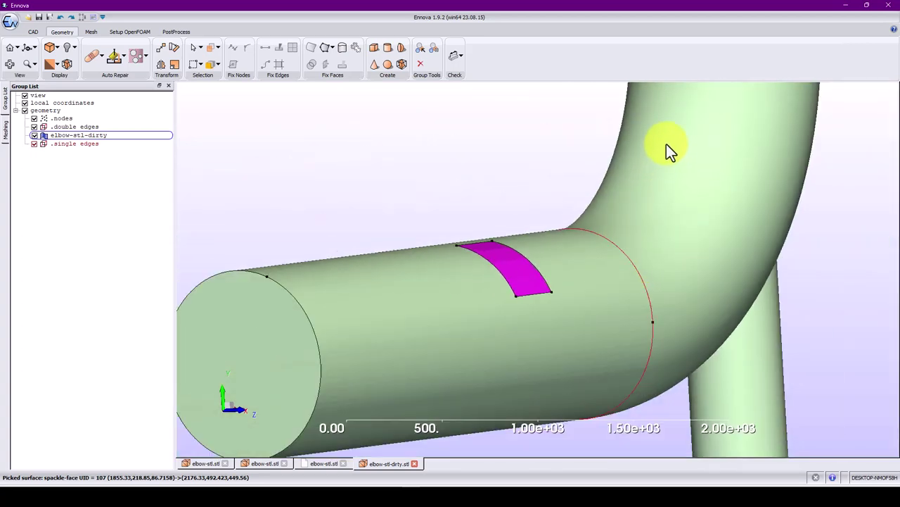
# Generate a surface mesh from the repaired elbow geometry.
pyautogui.moveTo(666, 145); pyautogui.dragTo(603, 337, button='middle')
pyautogui.scroll(-5, 625, 164)
pyautogui.moveTo(594, 268); pyautogui.dragTo(594, 436, button='middle')
pyautogui.moveTo(582, 290); pyautogui.dragTo(536, 239)
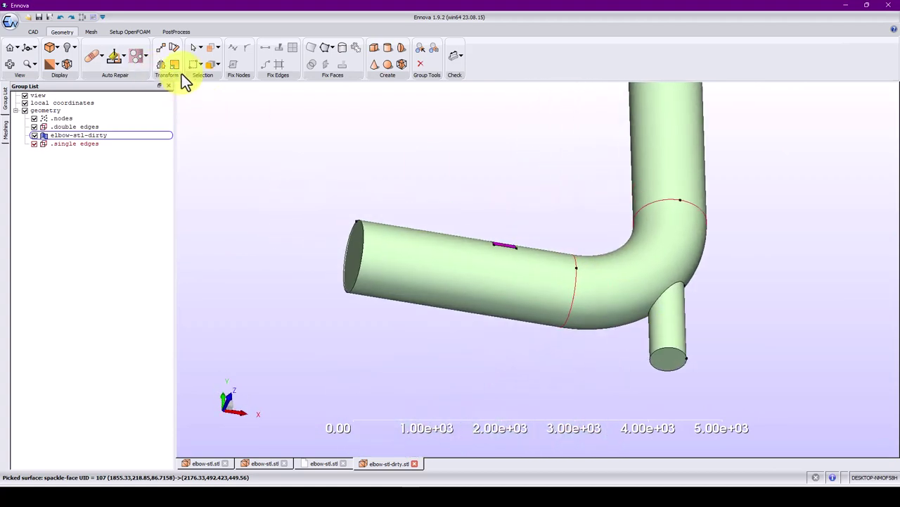
pyautogui.click(92, 32)
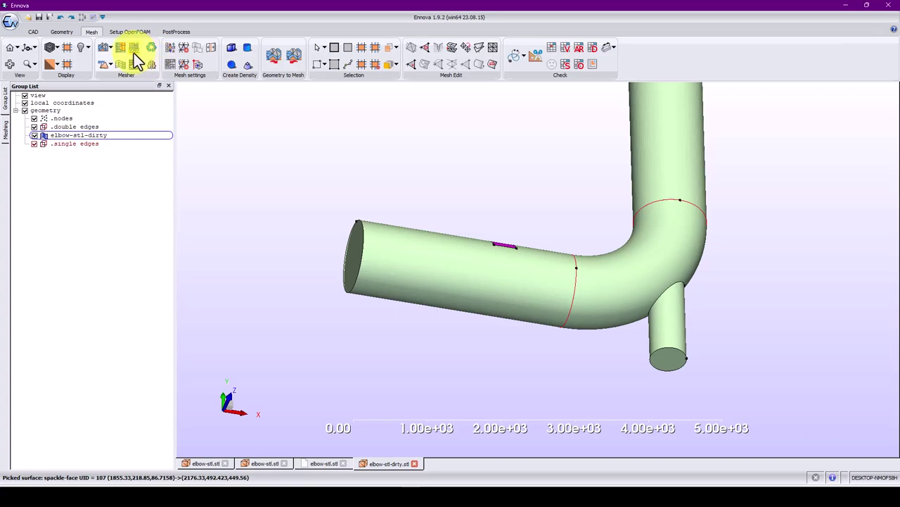
pyautogui.click(134, 52)
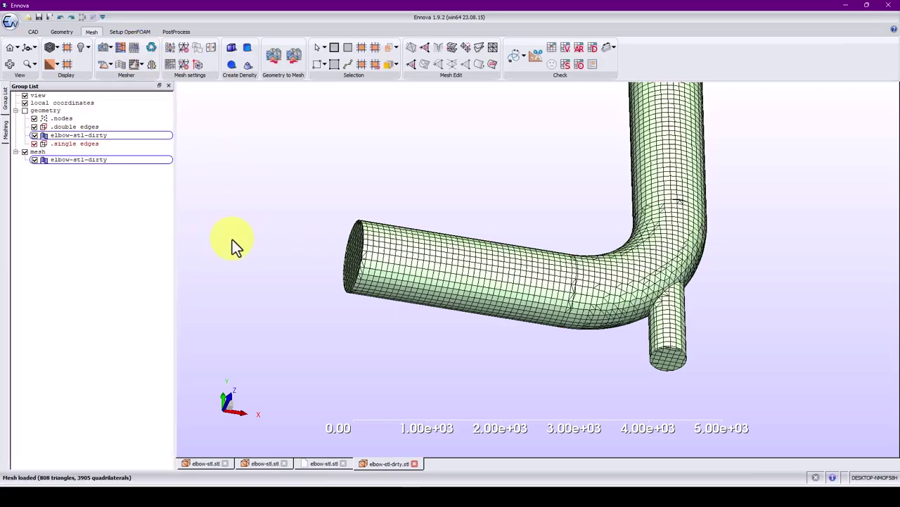
# Clear the selection and examine the surface mesh over the patched rectangular opening and towards the bend.
pyautogui.moveTo(422, 275); pyautogui.dragTo(462, 246)
pyautogui.scroll(3, 482, 261)
pyautogui.scroll(6, 532, 301)
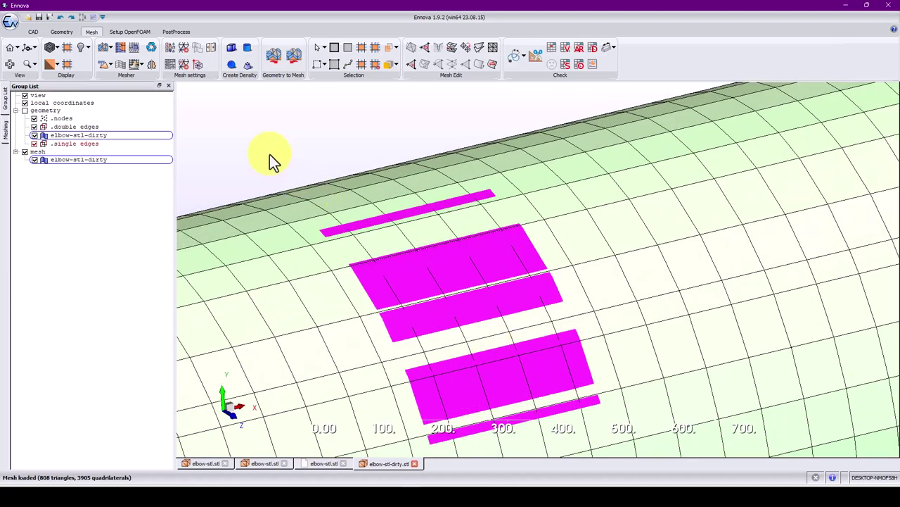
pyautogui.doubleClick(441, 286)
pyautogui.moveTo(459, 297); pyautogui.dragTo(485, 296, button='middle')
pyautogui.moveTo(485, 296); pyautogui.dragTo(537, 293)
pyautogui.scroll(-3, 537, 293)
# Generate a topology-based mesh of the repaired elbow, allowing the existing mesh to be cleared, and examine the elements around the pipe and bend.
pyautogui.click(112, 48)
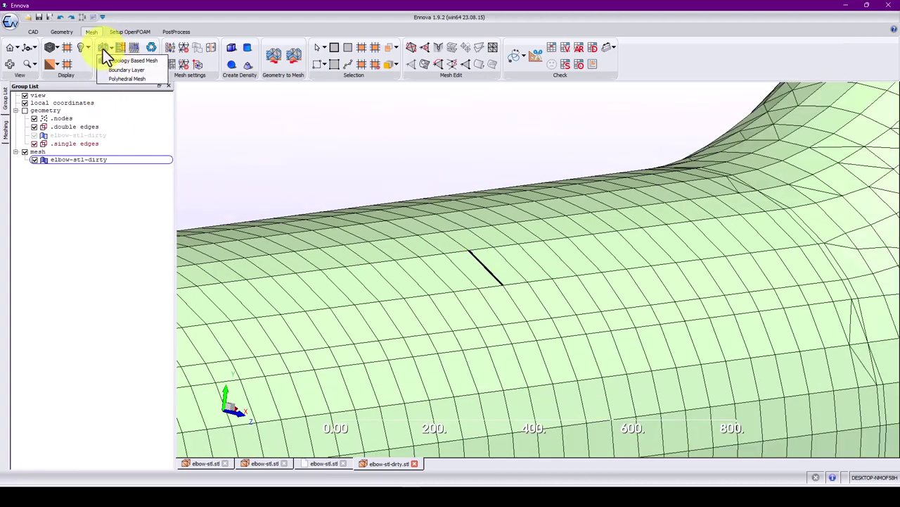
pyautogui.click(103, 49)
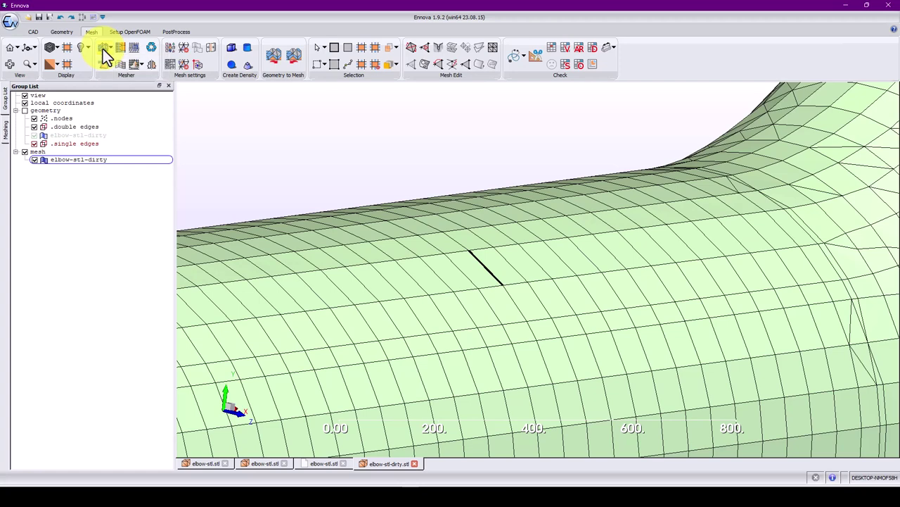
pyautogui.click(104, 54)
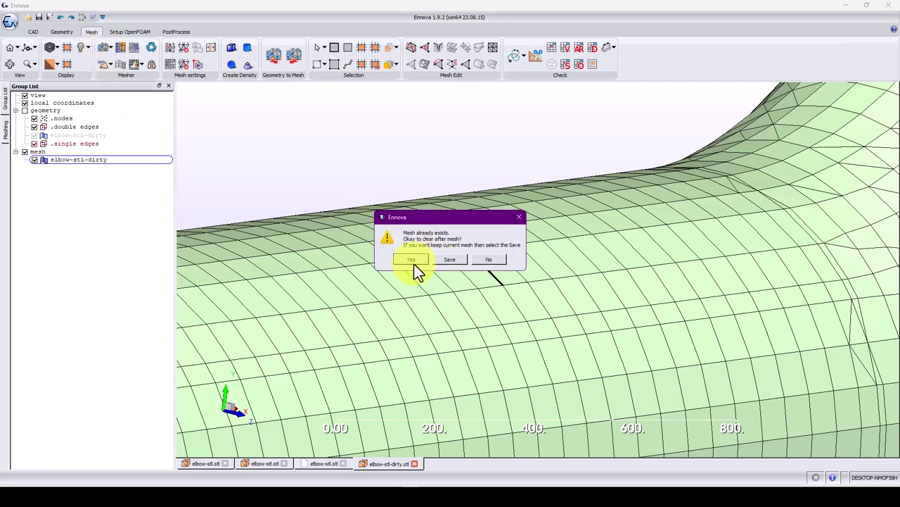
pyautogui.click(422, 260)
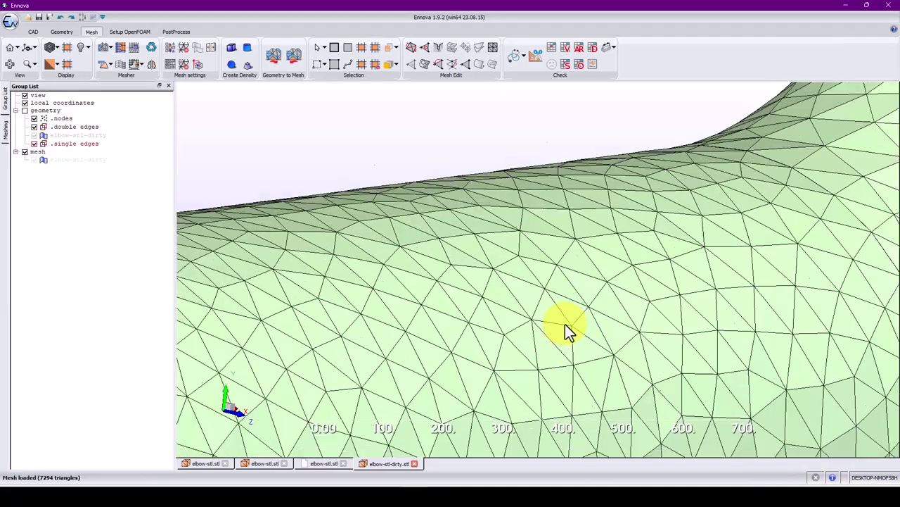
pyautogui.scroll(-5, 565, 324)
pyautogui.moveTo(562, 323)
pyautogui.mouseDown(button='middle')
pyautogui.moveTo(548, 382)
pyautogui.moveTo(489, 310)
pyautogui.moveTo(555, 307)
pyautogui.mouseUp(button='middle')
pyautogui.moveTo(555, 308); pyautogui.dragTo(584, 296)
pyautogui.scroll(4, 526, 299)
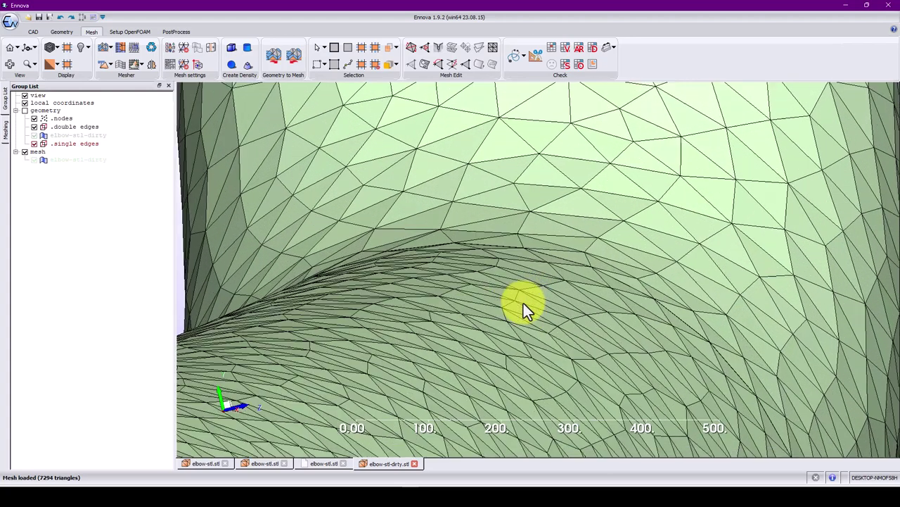
pyautogui.scroll(-6, 490, 357)
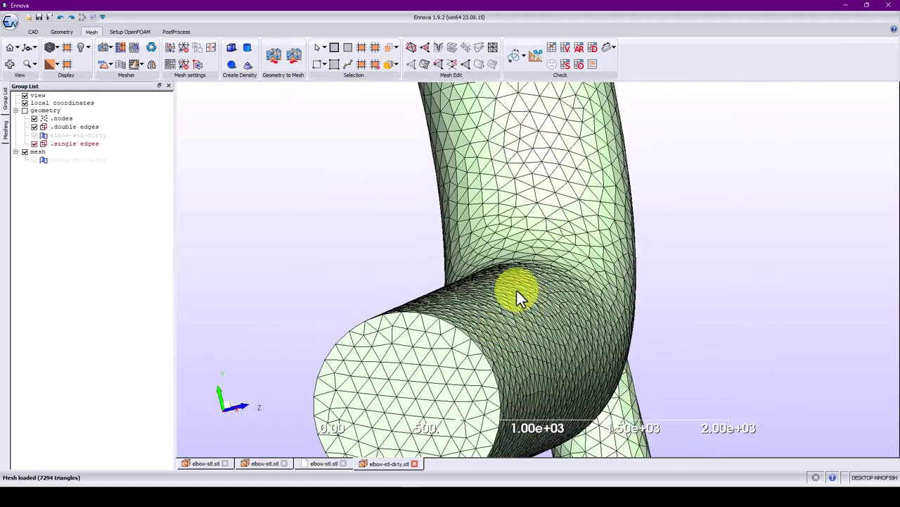
# Collapse the mesh group's lower levels, regenerate a shrink-wrap mesh over the existing one, and examine the pipe's open end cap.
pyautogui.rightClick(40, 152)
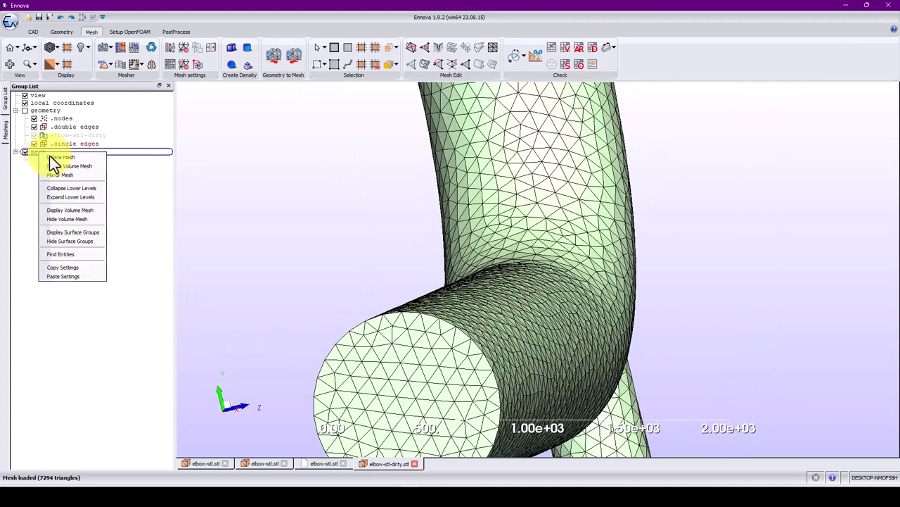
pyautogui.click(85, 186)
pyautogui.click(431, 255)
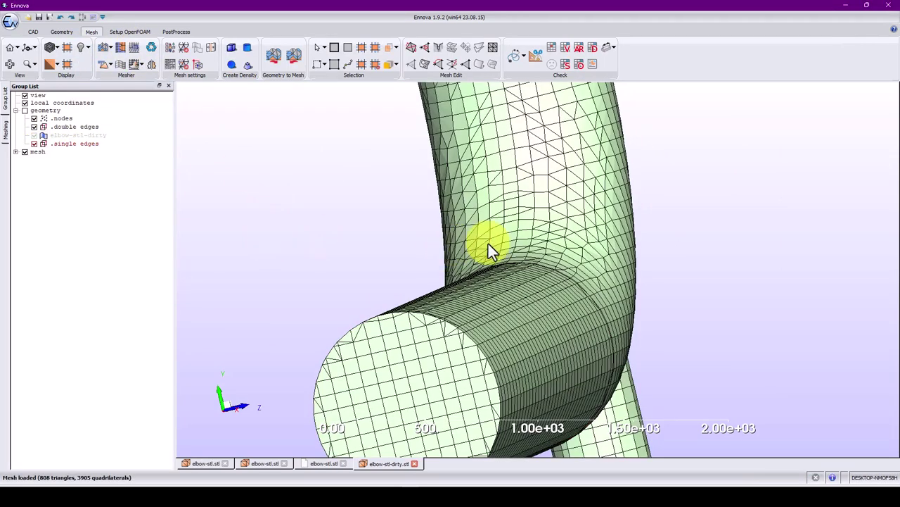
pyautogui.moveTo(539, 160)
pyautogui.mouseDown(button='middle')
pyautogui.moveTo(500, 199)
pyautogui.moveTo(525, 362)
pyautogui.mouseUp(button='middle')
pyautogui.moveTo(461, 118); pyautogui.dragTo(527, 351, button='middle')
pyautogui.moveTo(464, 97)
pyautogui.mouseDown(button='middle')
pyautogui.moveTo(512, 211)
pyautogui.moveTo(532, 292)
pyautogui.moveTo(529, 283)
pyautogui.mouseUp(button='middle')
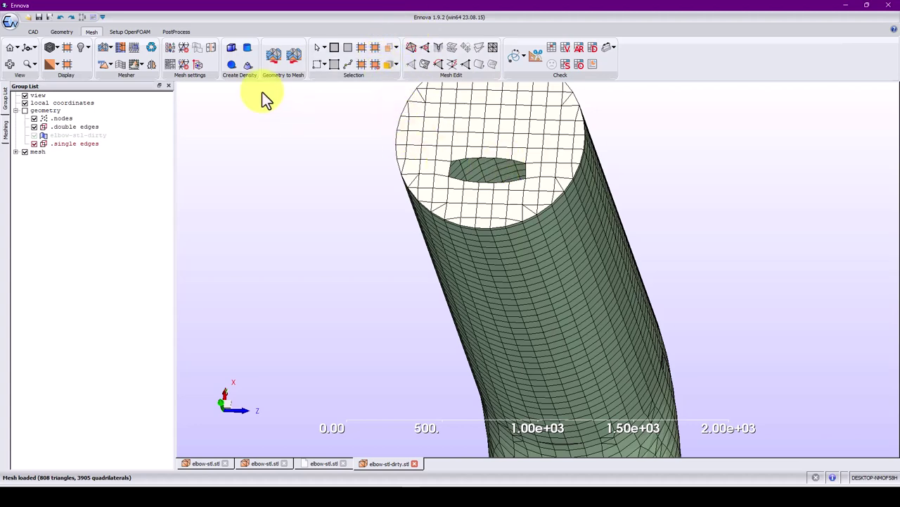
# Remesh the shrink-wrapped elbow into triangles and examine the elements around the rectangular opening in the end cap.
pyautogui.click(150, 47)
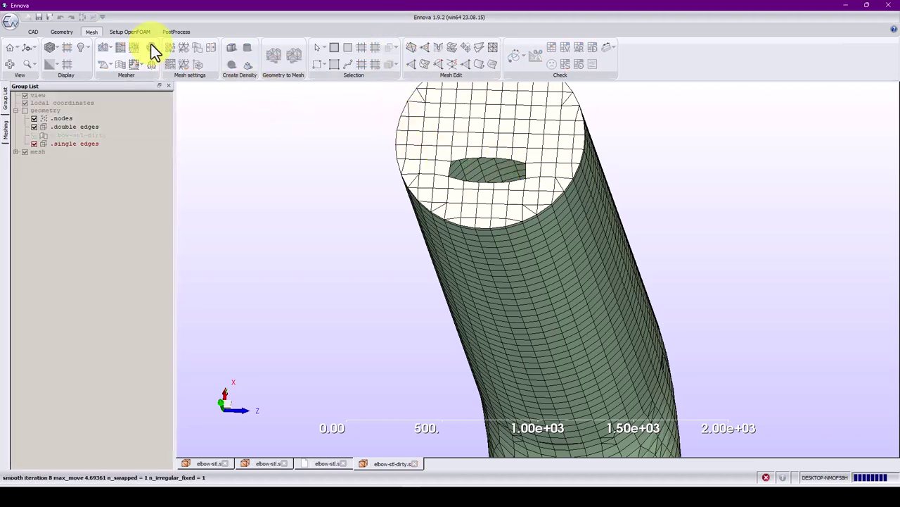
pyautogui.scroll(3, 479, 169)
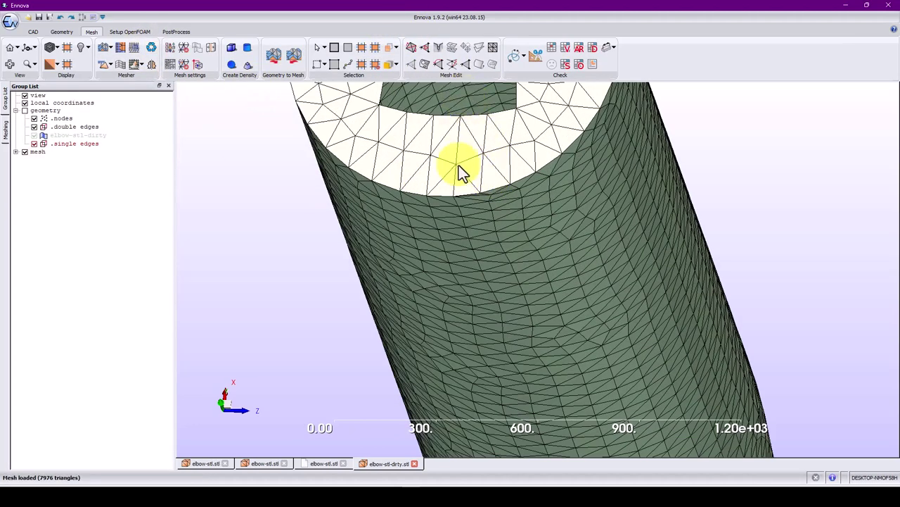
pyautogui.moveTo(459, 146); pyautogui.dragTo(416, 204, button='middle')
pyautogui.scroll(3, 379, 164)
# Pick mesh edges along one end of the rectangular opening in the end cap, and clear the selection.
pyautogui.click(272, 133)
pyautogui.click(251, 158)
pyautogui.click(275, 193)
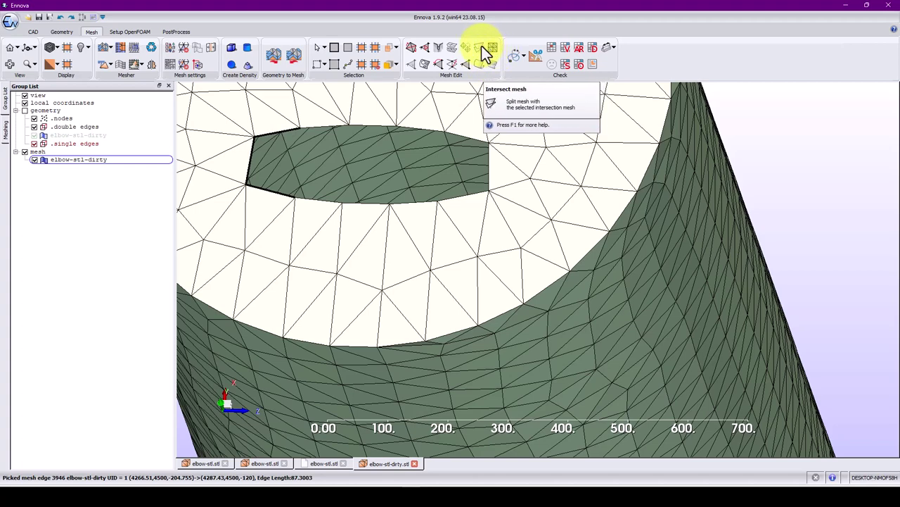
pyautogui.scroll(-2, 485, 159)
pyautogui.scroll(2, 380, 182)
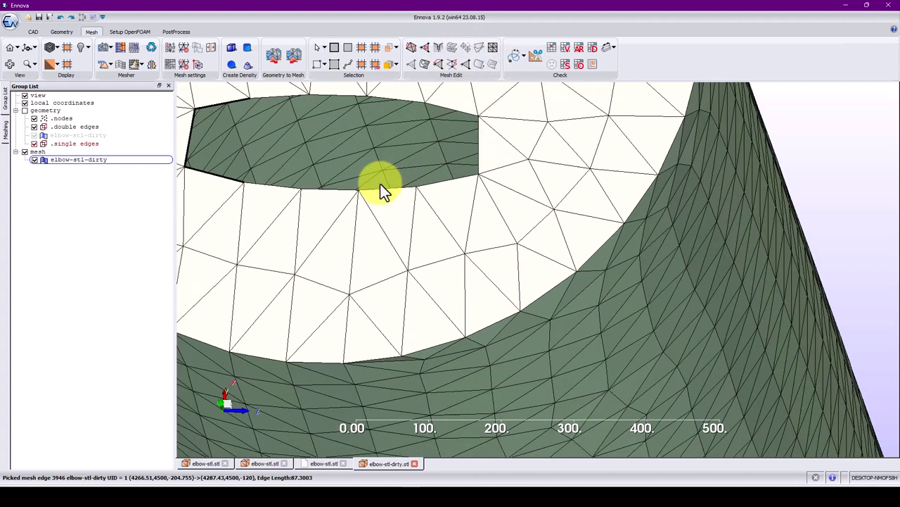
pyautogui.scroll(-5, 439, 236)
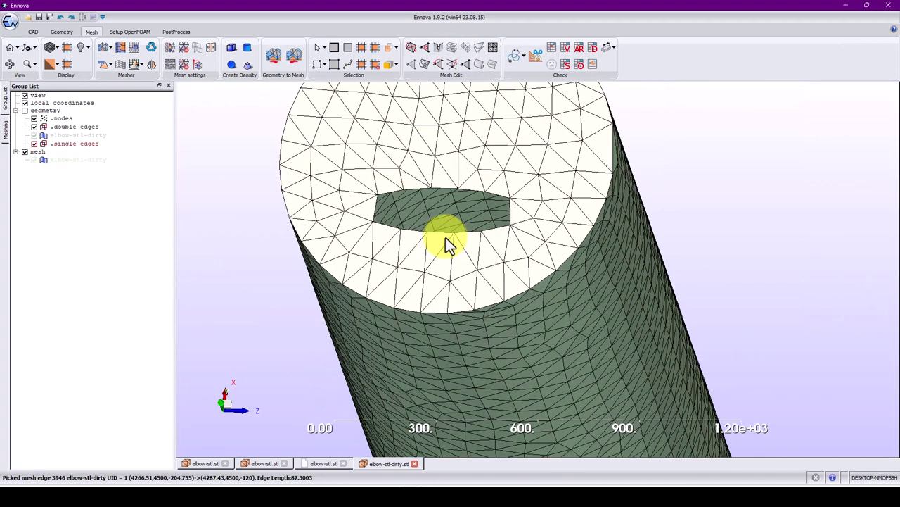
# Decline clearing the existing mesh for a shrink-wrap rerun, and display the meshing parameters.
pyautogui.click(134, 47)
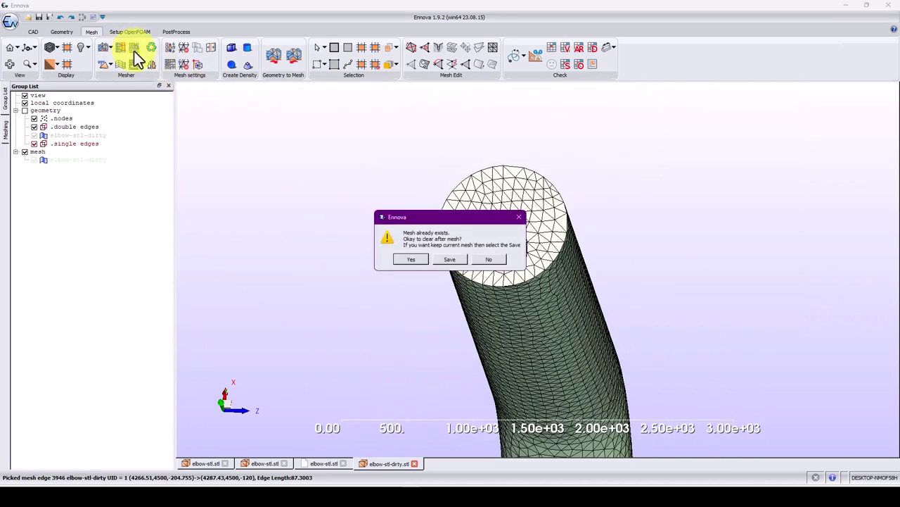
pyautogui.click(499, 258)
pyautogui.click(176, 68)
pyautogui.moveTo(371, 221); pyautogui.dragTo(339, 176, button='middle')
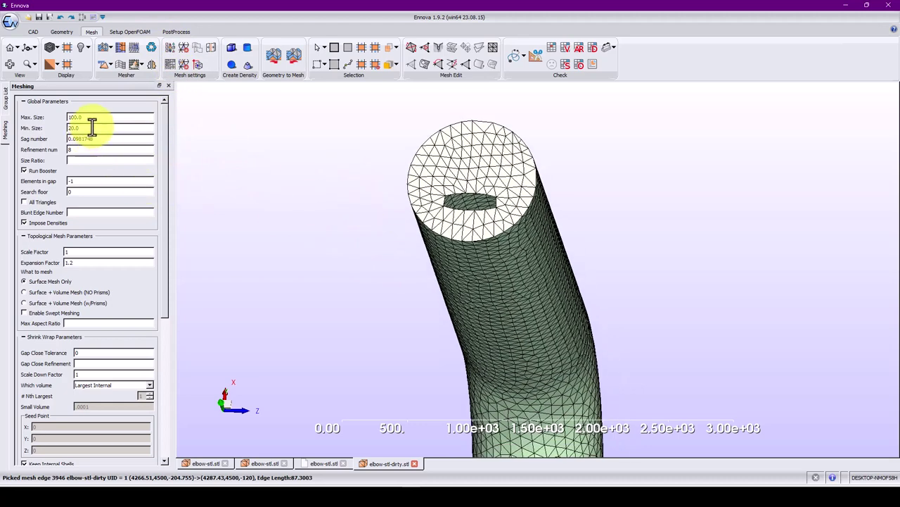
pyautogui.moveTo(472, 241); pyautogui.dragTo(433, 252)
pyautogui.scroll(-3, 429, 264)
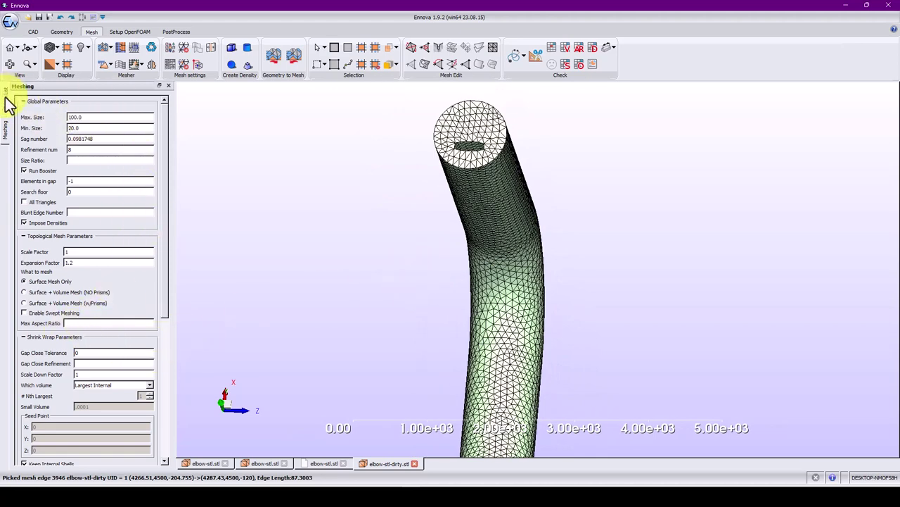
# Set Gap Close Tolerance to 200 and Gap Close Refinement to 2, and regenerate the shrink-wrap mesh over the existing one.
pyautogui.click(91, 353)
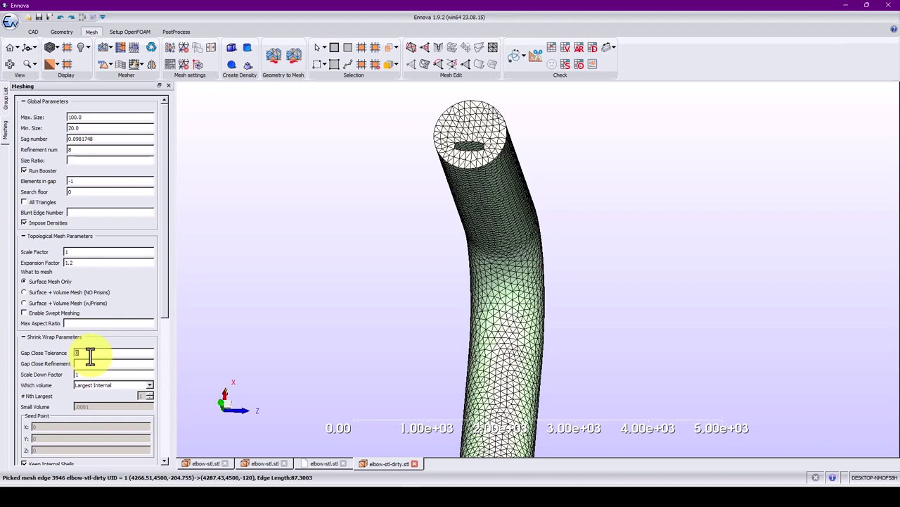
pyautogui.write('200')
pyautogui.doubleClick(87, 372)
pyautogui.click(91, 365)
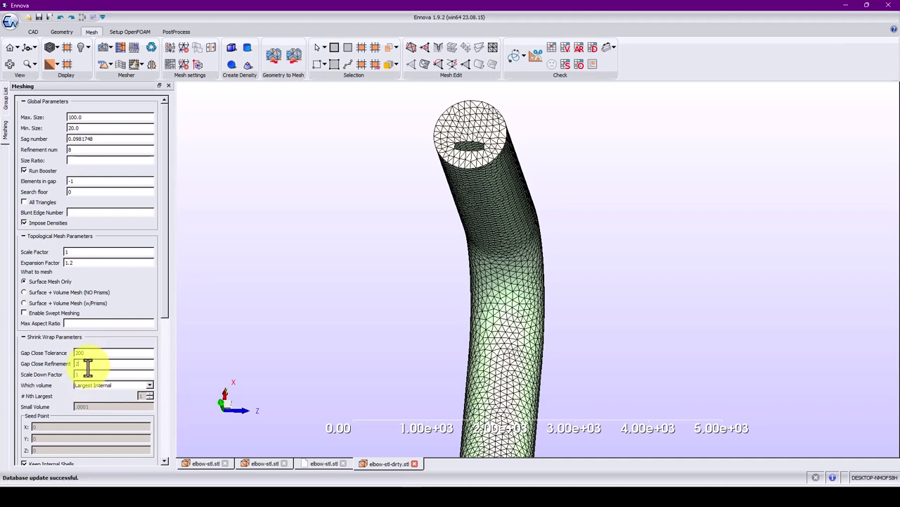
pyautogui.click(135, 47)
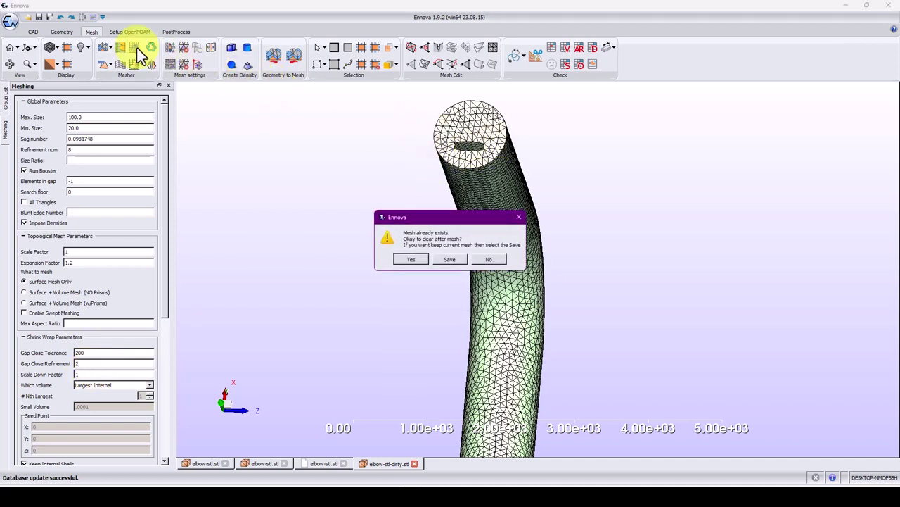
pyautogui.click(415, 259)
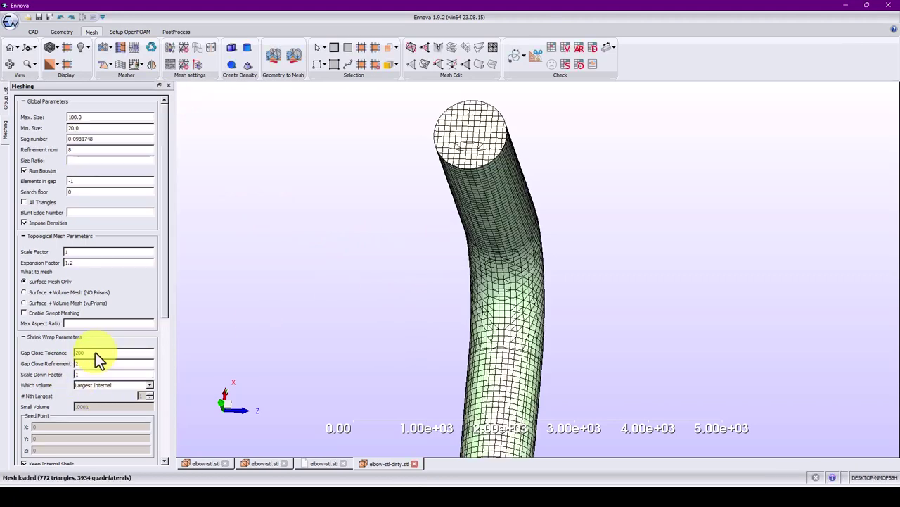
# Examine the shrink-wrap mesh where the end-cap opening was, and along the pipe and bend.
pyautogui.moveTo(493, 133); pyautogui.dragTo(372, 284, button='middle')
pyautogui.scroll(5, 356, 250)
pyautogui.moveTo(346, 230); pyautogui.dragTo(628, 306, button='middle')
pyautogui.scroll(3, 628, 306)
pyautogui.moveTo(536, 293); pyautogui.dragTo(707, 345, button='middle')
pyautogui.scroll(3, 563, 302)
pyautogui.moveTo(452, 275); pyautogui.dragTo(358, 185, button='middle')
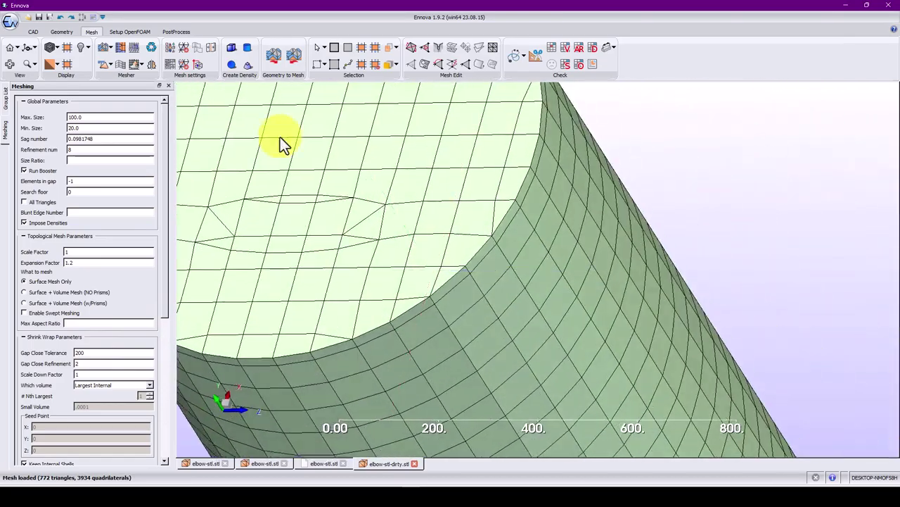
pyautogui.moveTo(297, 288); pyautogui.dragTo(377, 160, button='middle')
pyautogui.scroll(-8, 382, 192)
pyautogui.moveTo(515, 237); pyautogui.dragTo(571, 263, button='middle')
pyautogui.scroll(-3, 582, 310)
pyautogui.moveTo(581, 310); pyautogui.dragTo(453, 261, button='middle')
pyautogui.scroll(3, 452, 261)
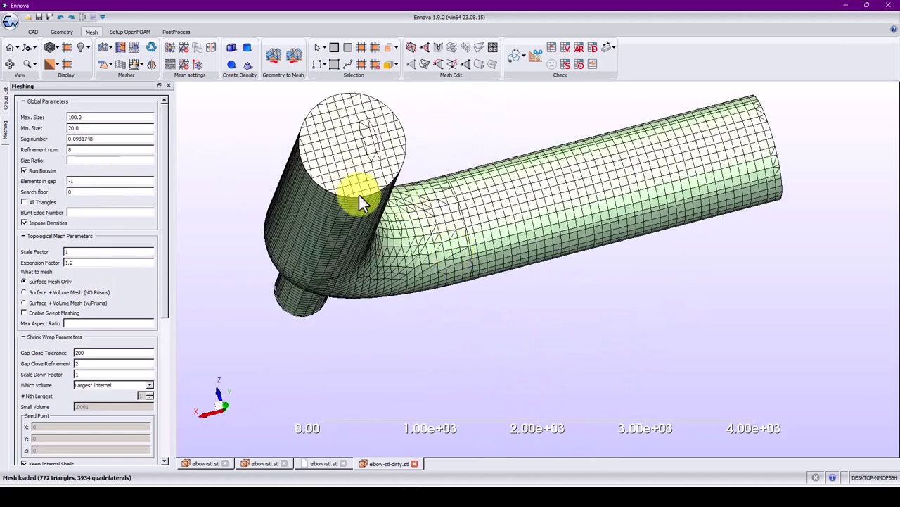
pyautogui.scroll(4, 427, 250)
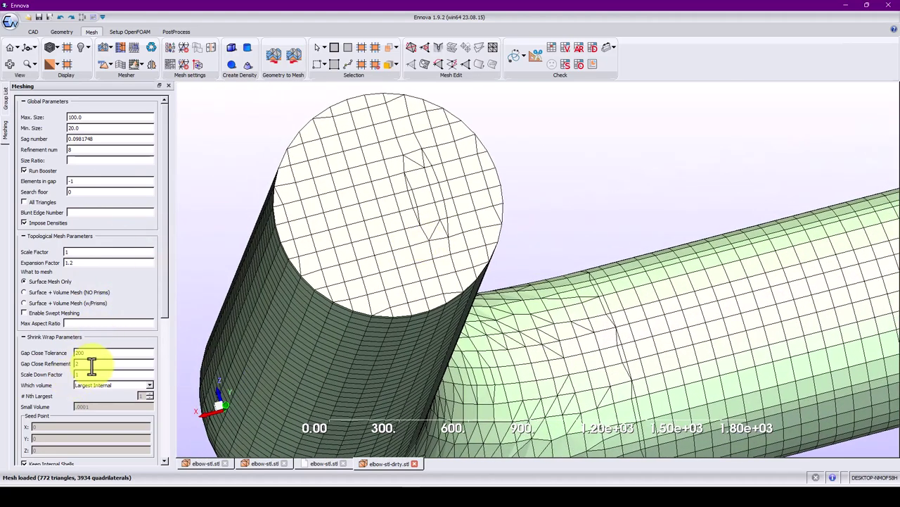
# Set Gap Close Refinement to 4, regenerate the shrink-wrap mesh over the existing one, and remesh it into triangles.
pyautogui.doubleClick(92, 364)
pyautogui.write('4')
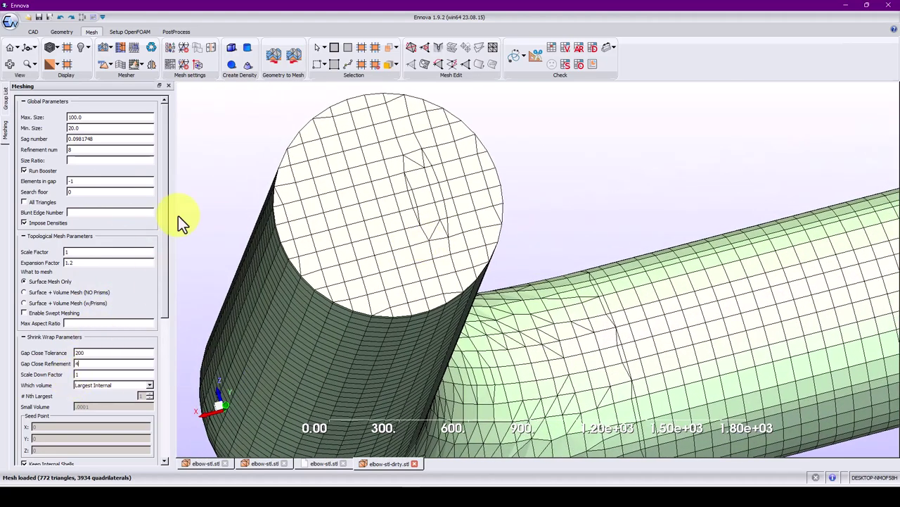
pyautogui.click(134, 47)
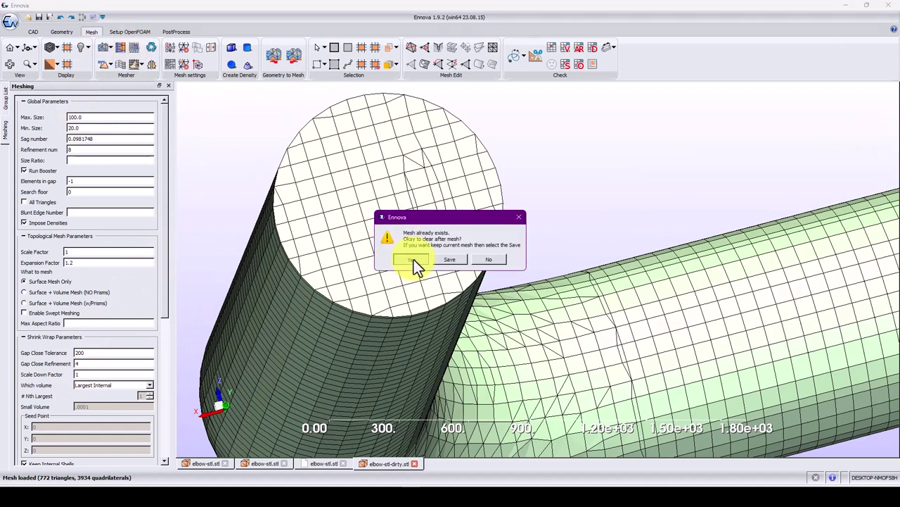
pyautogui.click(414, 260)
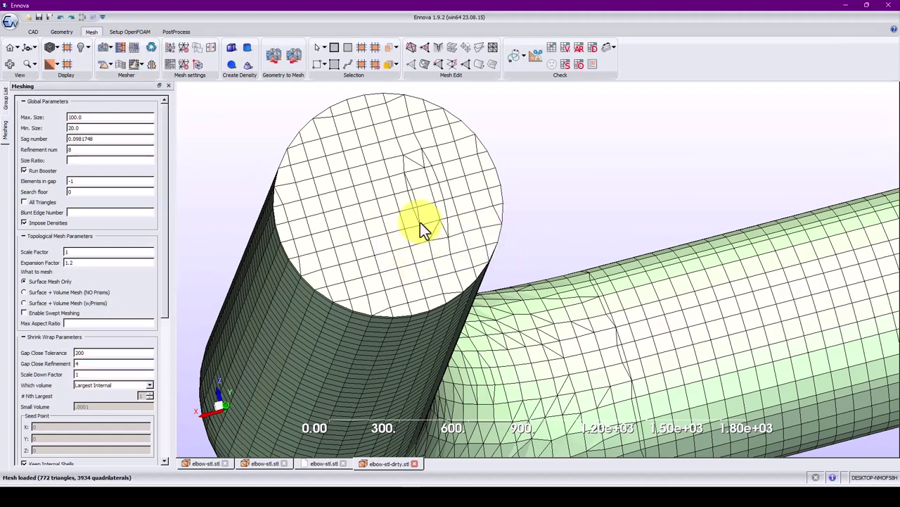
pyautogui.click(149, 48)
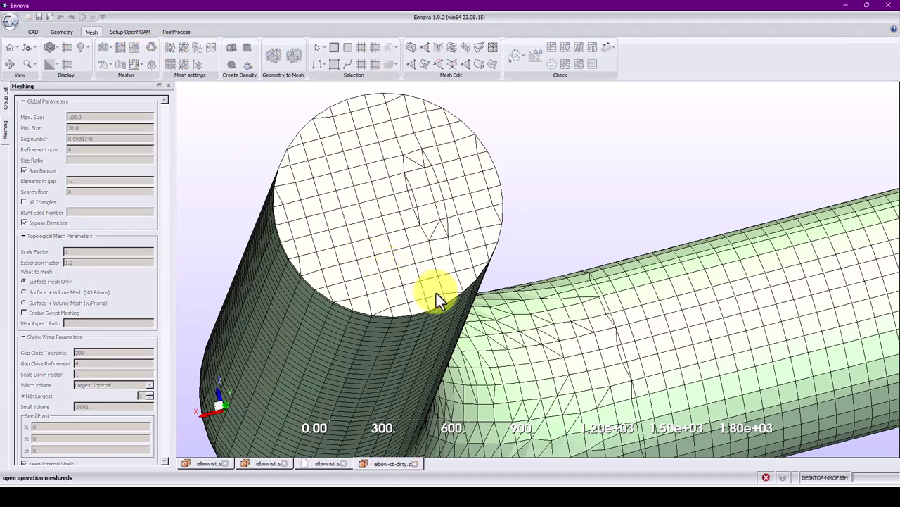
# Examine the triangulated mesh along the elbow and across the end cap where the rectangular opening was.
pyautogui.moveTo(436, 293); pyautogui.dragTo(493, 360, button='middle')
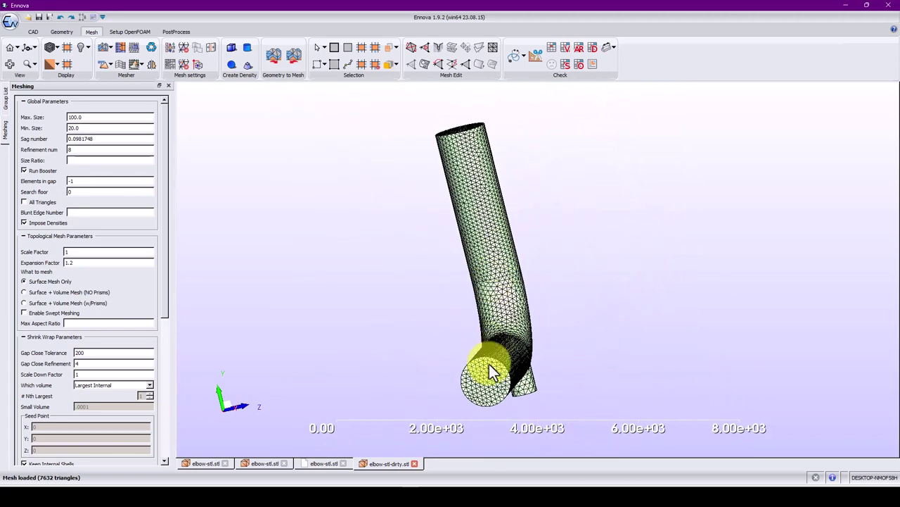
pyautogui.moveTo(497, 302); pyautogui.dragTo(496, 345, button='middle')
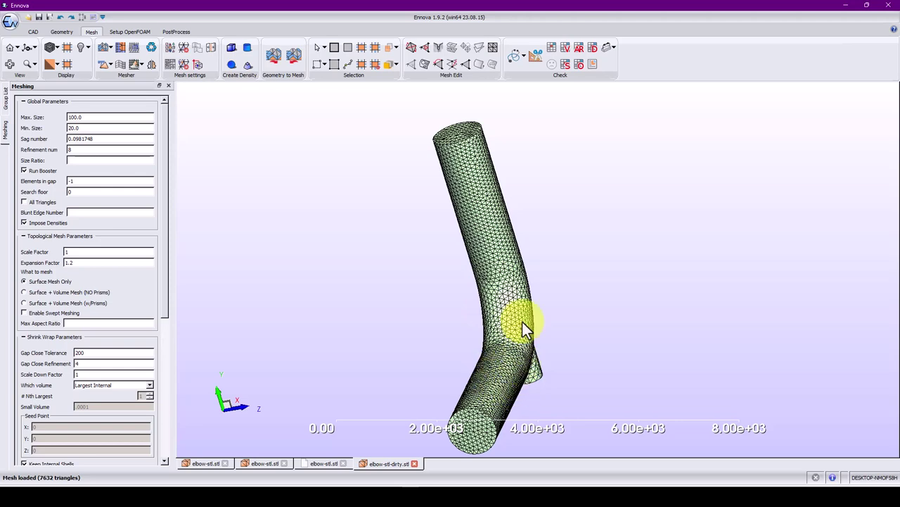
pyautogui.moveTo(522, 344); pyautogui.dragTo(512, 376, button='middle')
pyautogui.moveTo(471, 249); pyautogui.dragTo(379, 278, button='middle')
pyautogui.scroll(10, 450, 225)
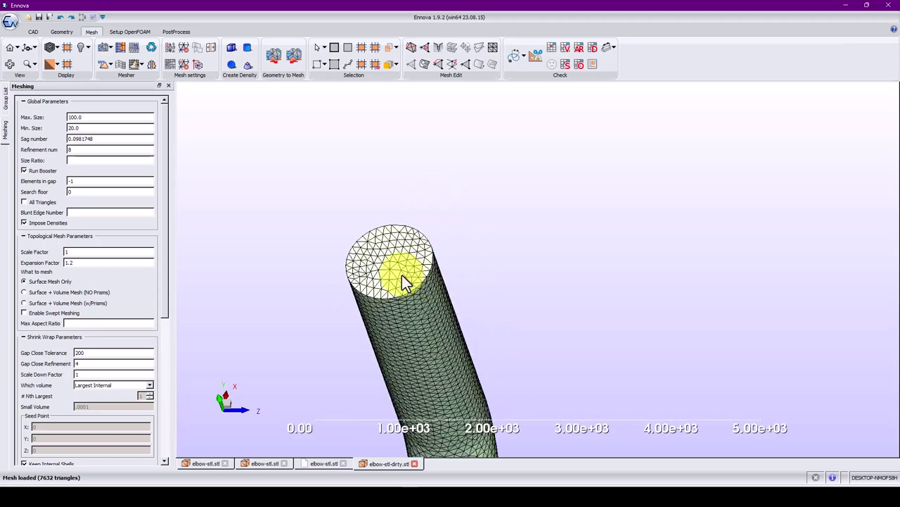
pyautogui.scroll(4, 452, 242)
pyautogui.moveTo(423, 216); pyautogui.dragTo(447, 206, button='middle')
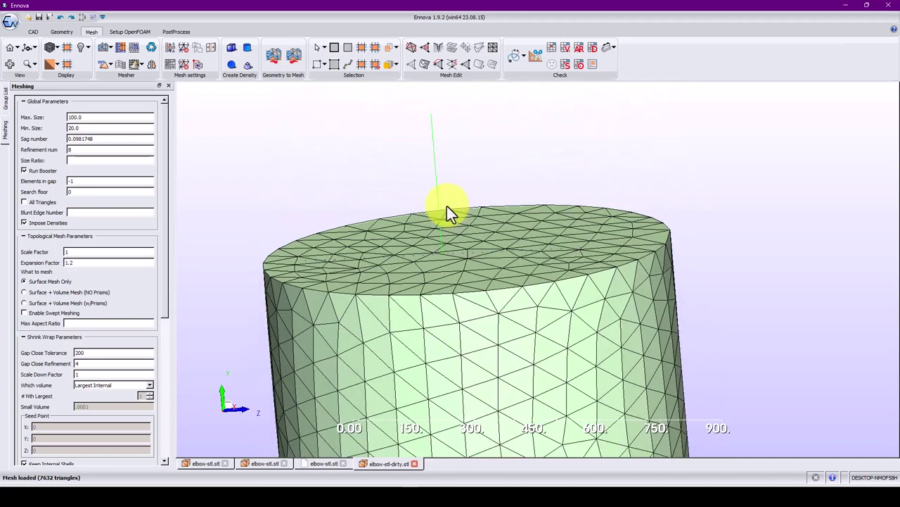
# Set Gap Close Refinement to 0 and regenerate the shrink-wrap mesh over the existing one.
pyautogui.moveTo(94, 364); pyautogui.dragTo(26, 364)
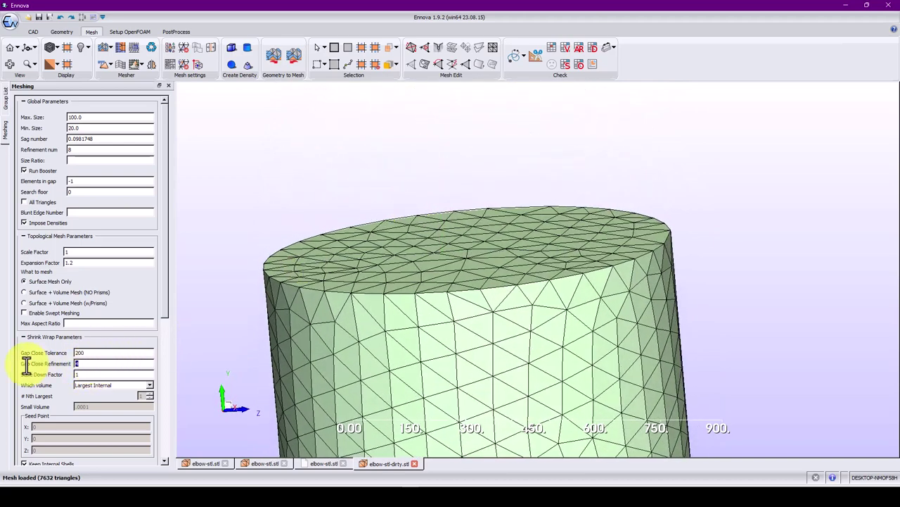
pyautogui.write('0')
pyautogui.click(140, 49)
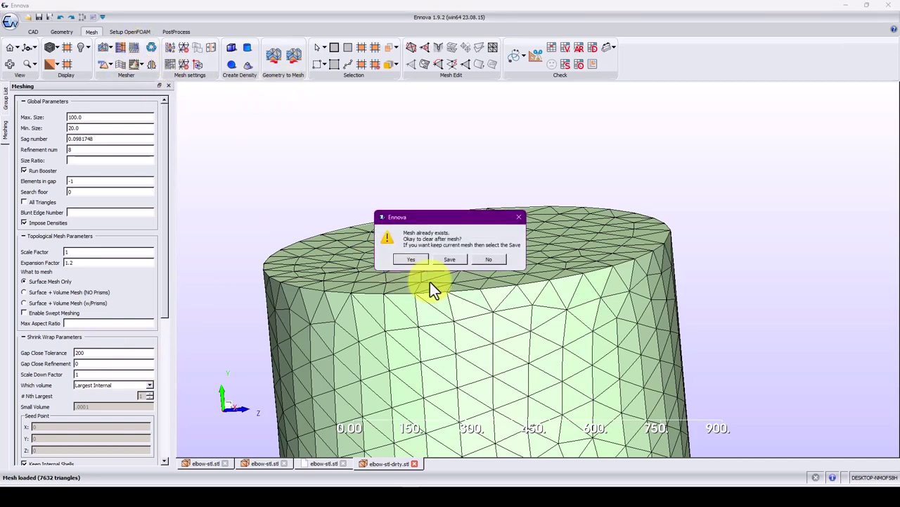
pyautogui.click(412, 259)
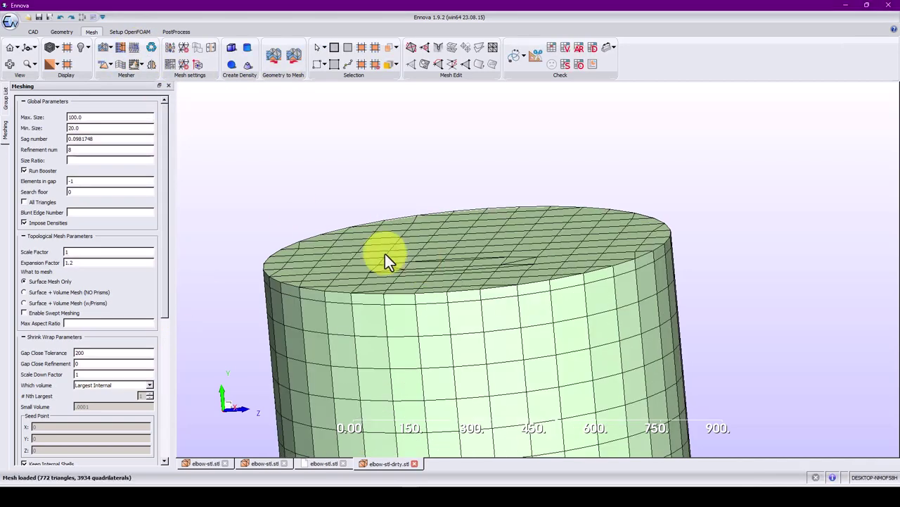
# Set the minimum mesh size to 100, regenerate the shrink-wrap mesh over the existing one, and examine the end cap.
pyautogui.doubleClick(90, 128)
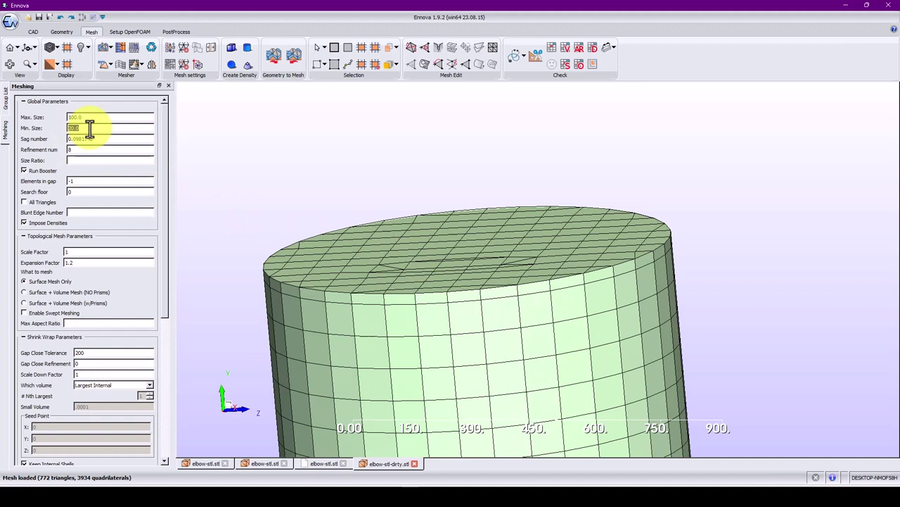
pyautogui.write('100')
pyautogui.press('Return')
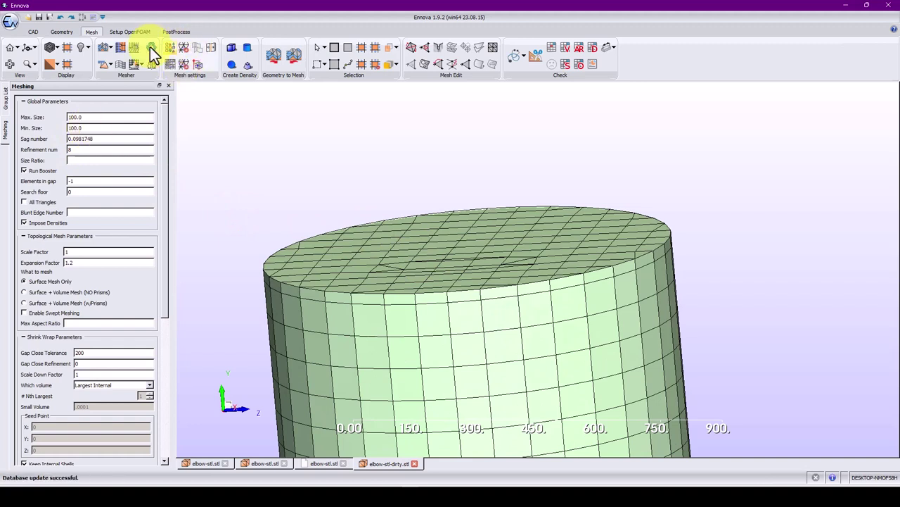
pyautogui.click(123, 47)
pyautogui.click(411, 259)
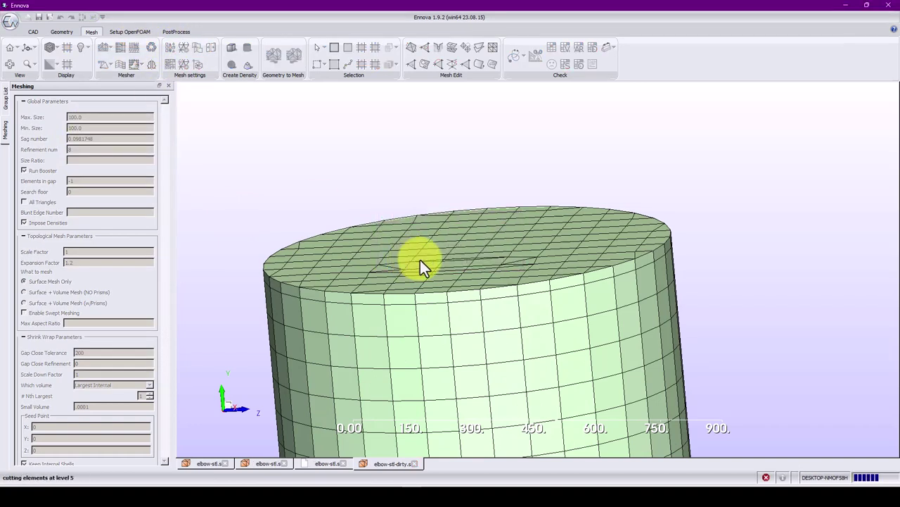
pyautogui.moveTo(463, 272); pyautogui.dragTo(440, 292, button='middle')
pyautogui.scroll(3, 442, 290)
pyautogui.scroll(-5, 451, 288)
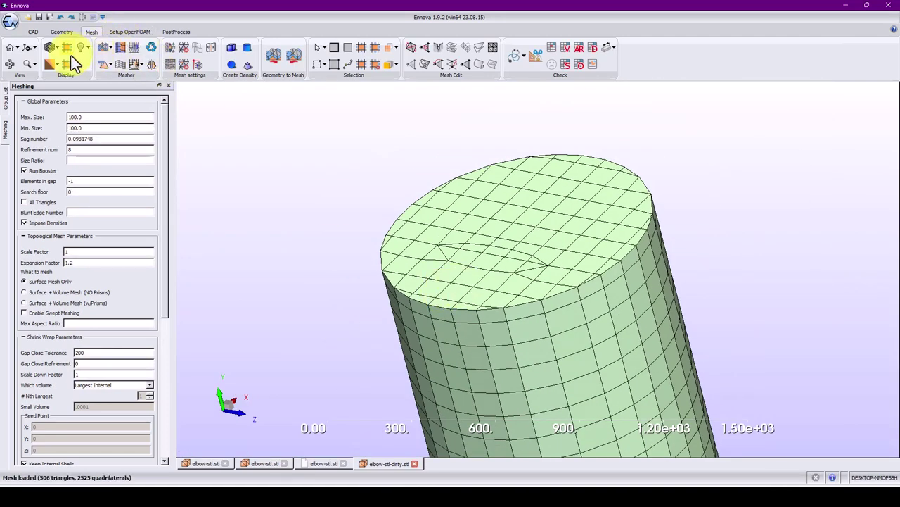
# Set the maximum mesh size to 50 and the minimum to 10, and regenerate the shrink-wrap mesh over the existing one.
pyautogui.doubleClick(105, 117)
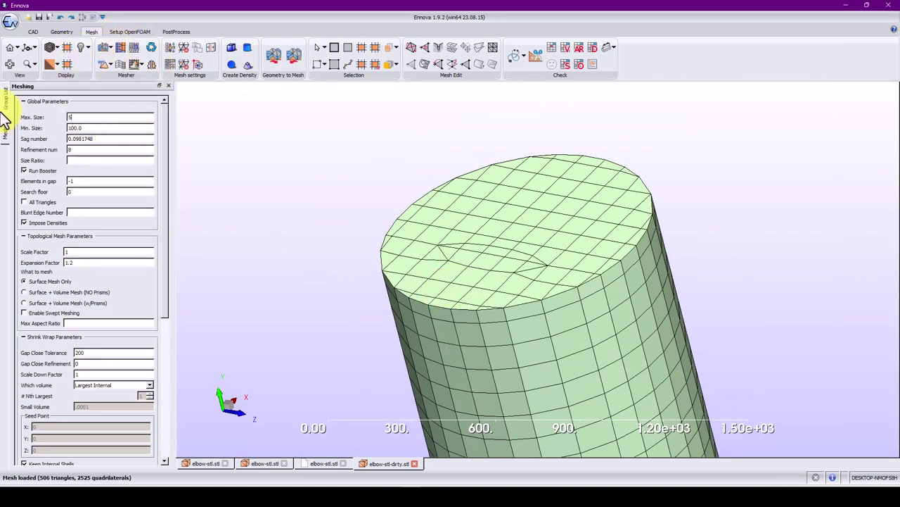
pyautogui.doubleClick(86, 130)
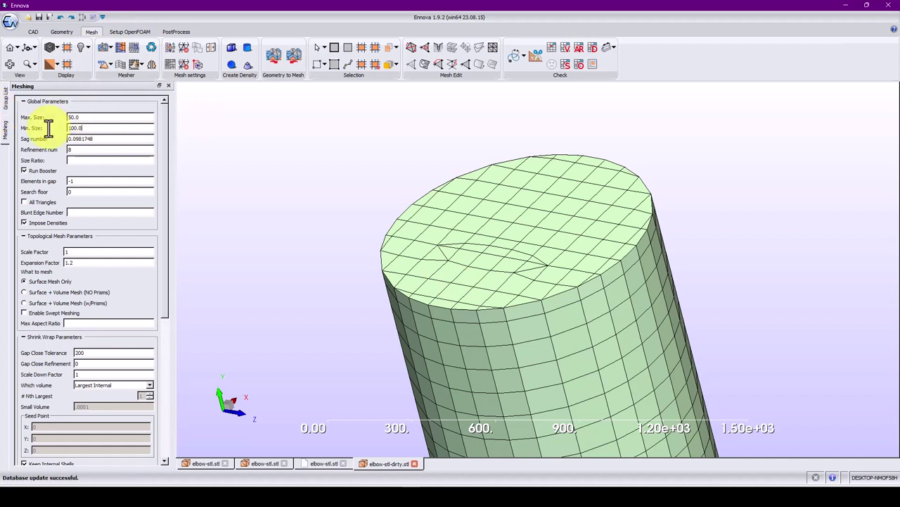
pyautogui.write('1')
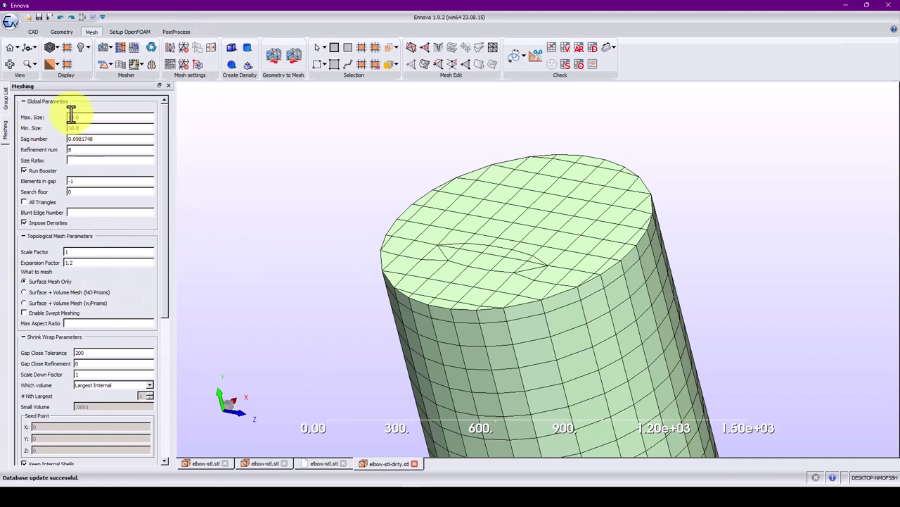
pyautogui.doubleClick(76, 352)
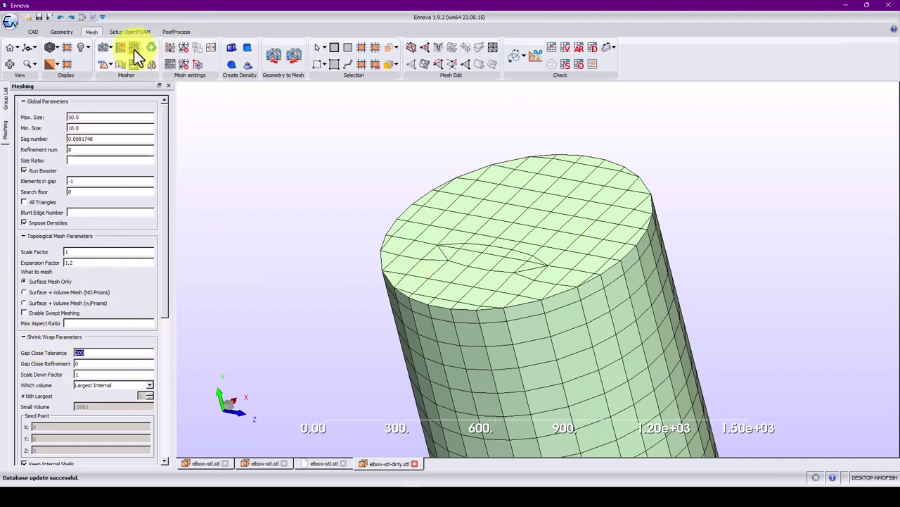
pyautogui.click(134, 52)
pyautogui.click(406, 256)
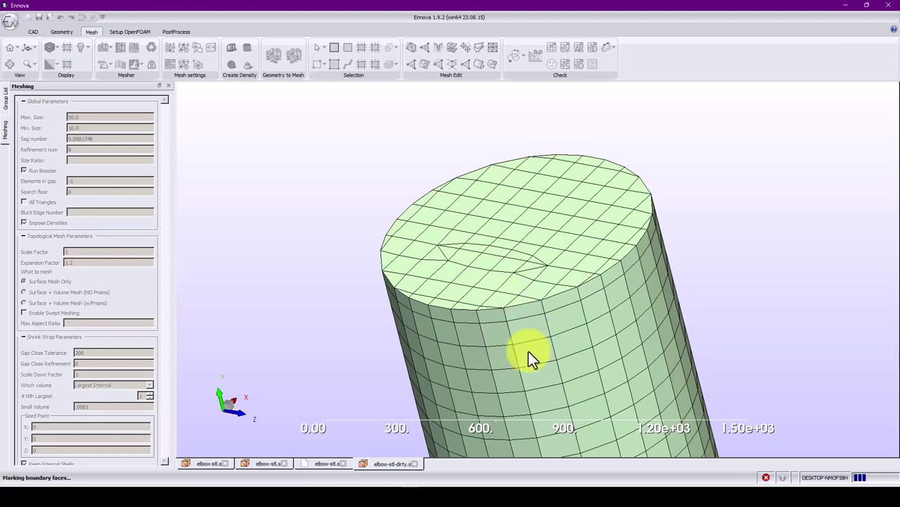
# Examine the refined shrink-wrap mesh on the end cap around the dent where the opening was closed.
pyautogui.scroll(2, 514, 288)
pyautogui.moveTo(486, 282); pyautogui.dragTo(368, 279, button='middle')
pyautogui.scroll(5, 513, 293)
pyautogui.scroll(-4, 512, 321)
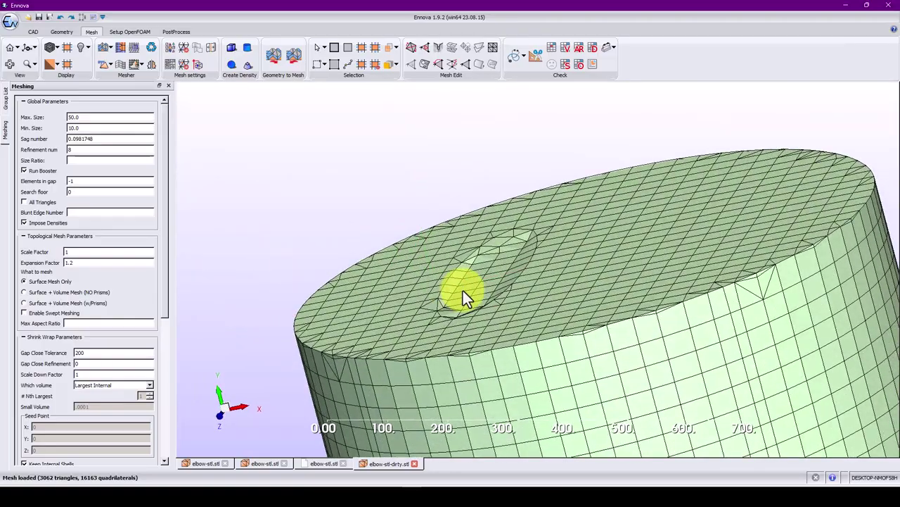
pyautogui.scroll(2, 462, 290)
pyautogui.moveTo(572, 250); pyautogui.dragTo(512, 239, button='middle')
pyautogui.scroll(2, 640, 299)
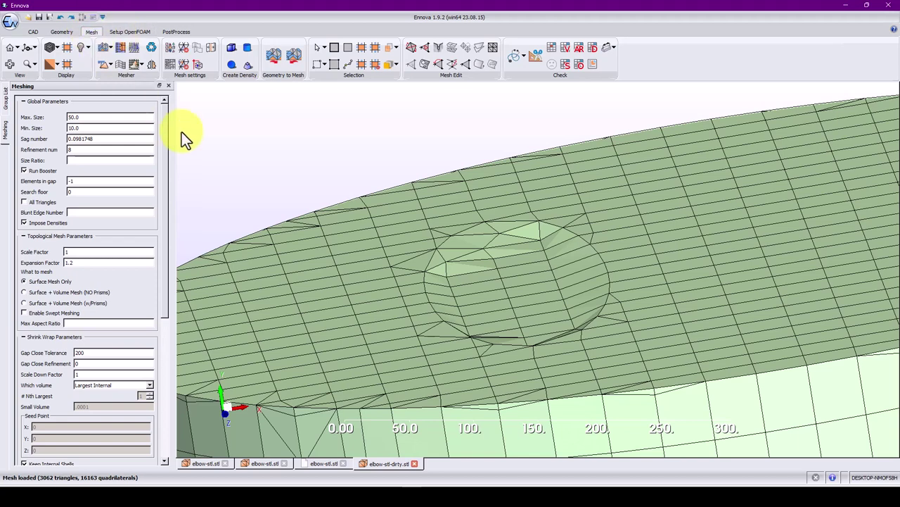
# Remesh the shrink-wrap mesh into triangles and convert the resulting mesh to geometry.
pyautogui.click(151, 56)
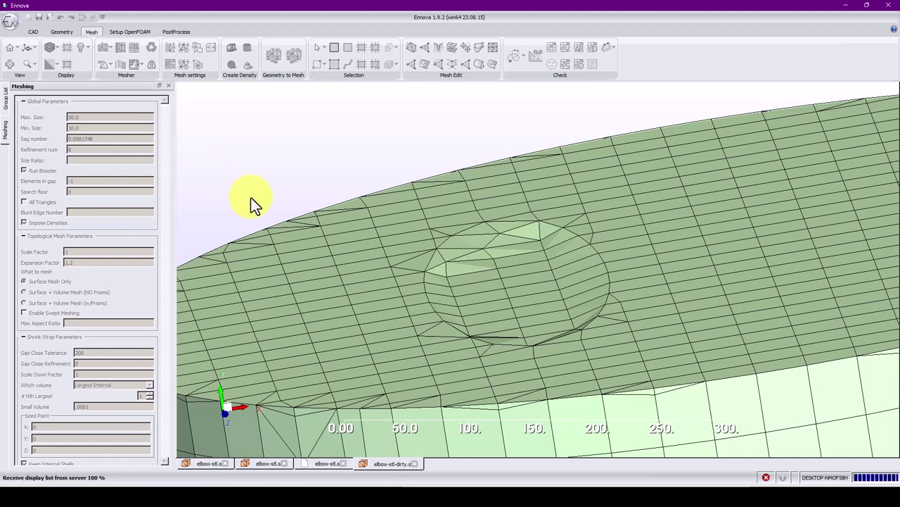
pyautogui.moveTo(446, 306); pyautogui.dragTo(458, 251, button='middle')
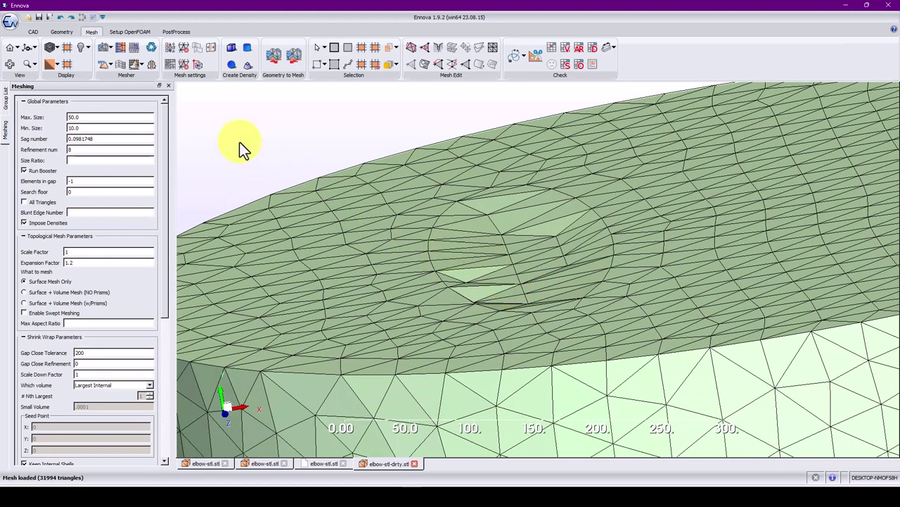
pyautogui.click(292, 62)
pyautogui.click(431, 256)
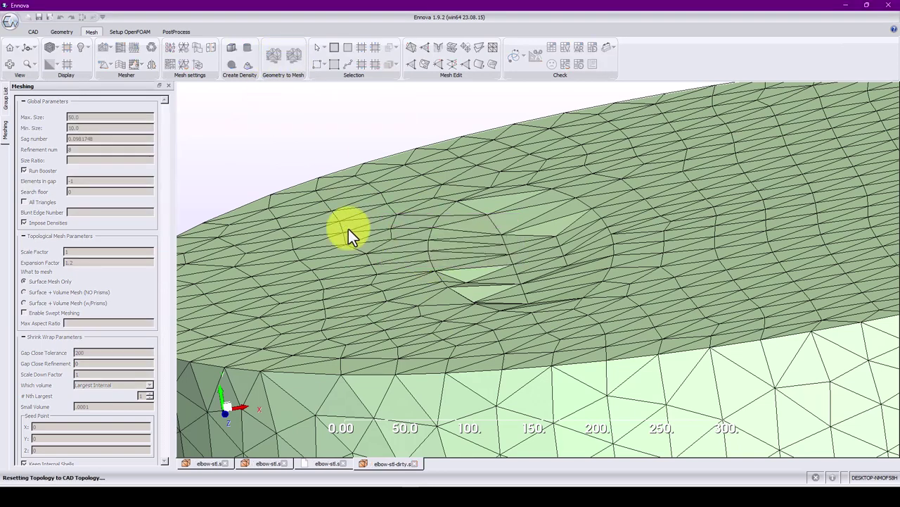
pyautogui.click(5, 107)
pyautogui.click(61, 149)
pyautogui.rightClick(62, 152)
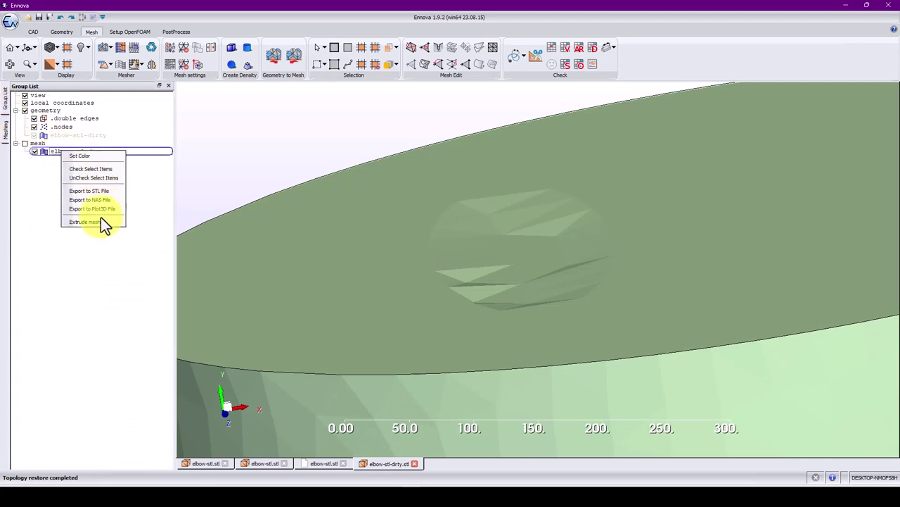
pyautogui.click(240, 125)
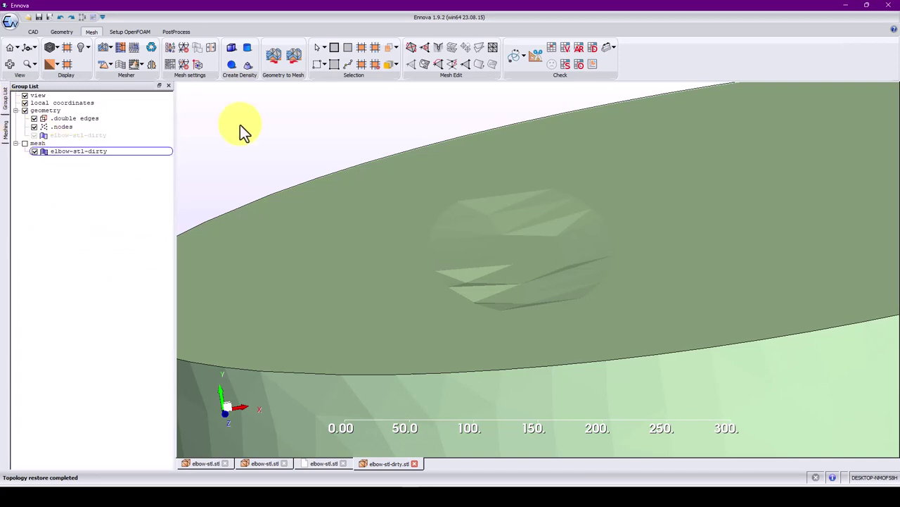
pyautogui.click(87, 48)
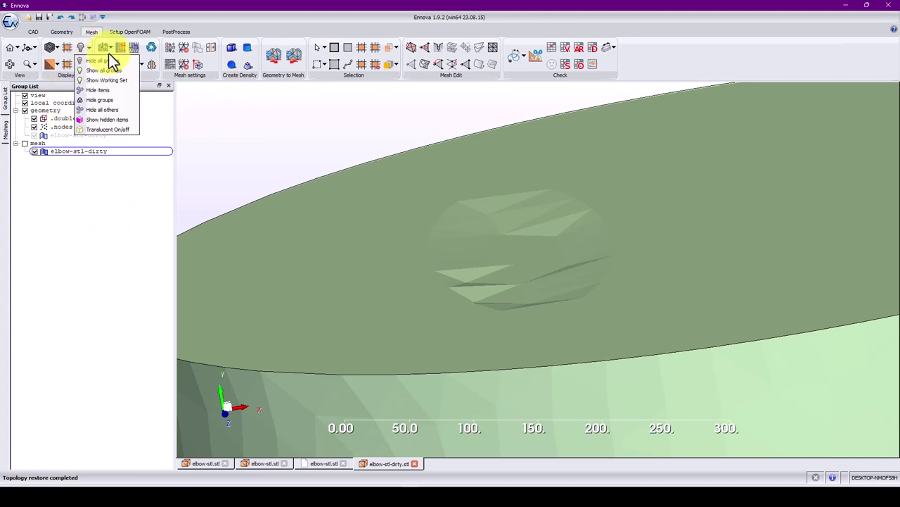
pyautogui.click(235, 113)
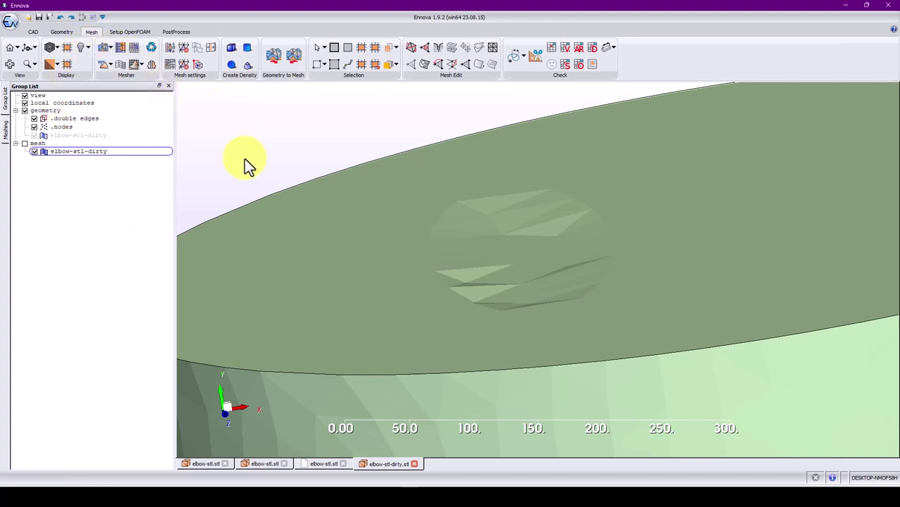
# Generate a new surface mesh from the converted elbow geometry, clearing the existing mesh.
pyautogui.click(34, 151)
pyautogui.click(134, 49)
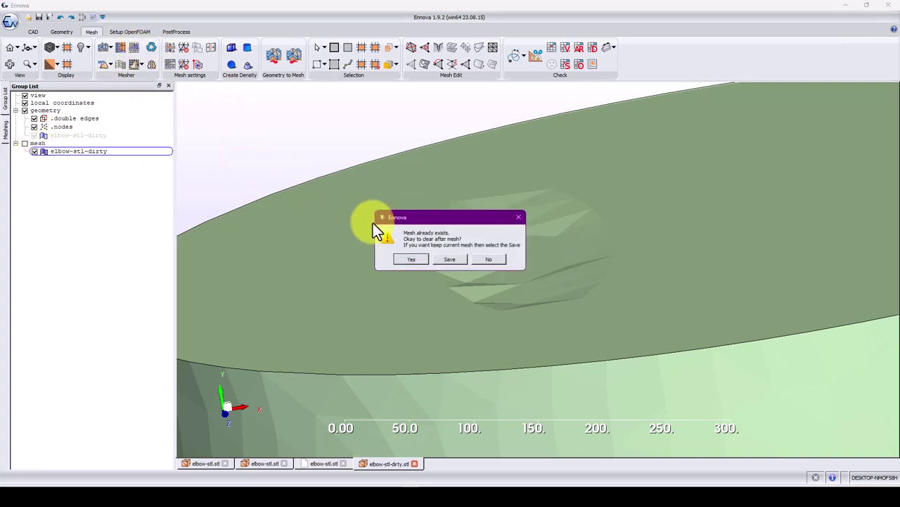
pyautogui.click(420, 262)
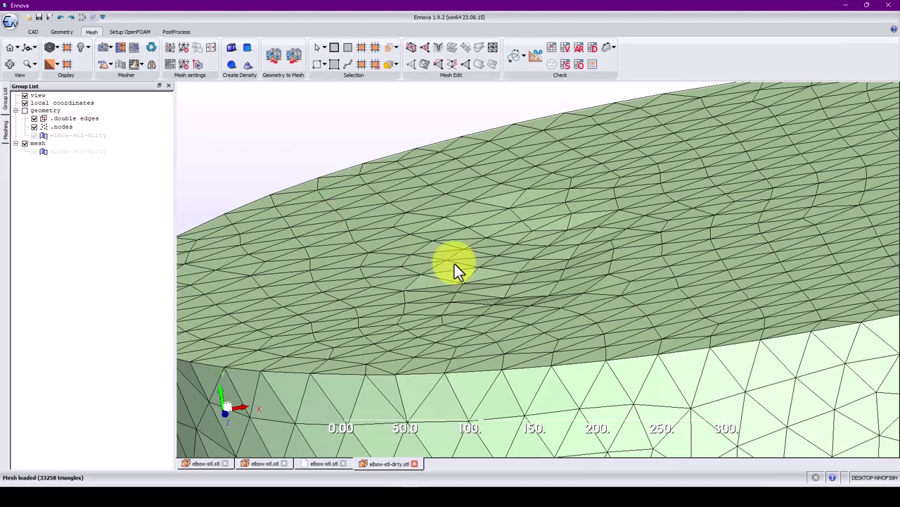
# Examine the new triangle mesh across the end cap and around the dent at the closed opening.
pyautogui.scroll(5, 443, 231)
pyautogui.moveTo(461, 280); pyautogui.dragTo(424, 189, button='middle')
pyautogui.scroll(-7, 422, 188)
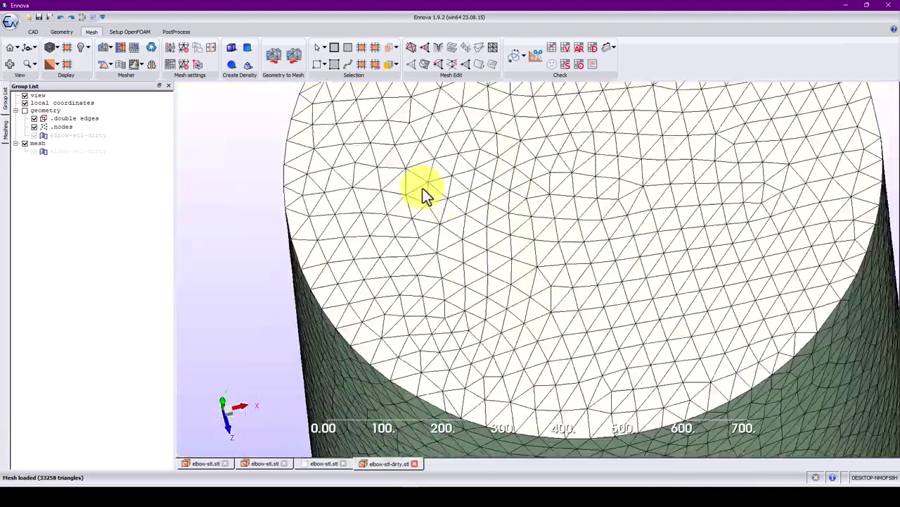
pyautogui.moveTo(481, 225); pyautogui.dragTo(434, 186, button='middle')
pyautogui.moveTo(522, 250); pyautogui.dragTo(638, 309, button='middle')
pyautogui.scroll(4, 540, 289)
pyautogui.scroll(3, 536, 272)
pyautogui.moveTo(535, 272); pyautogui.dragTo(473, 232, button='middle')
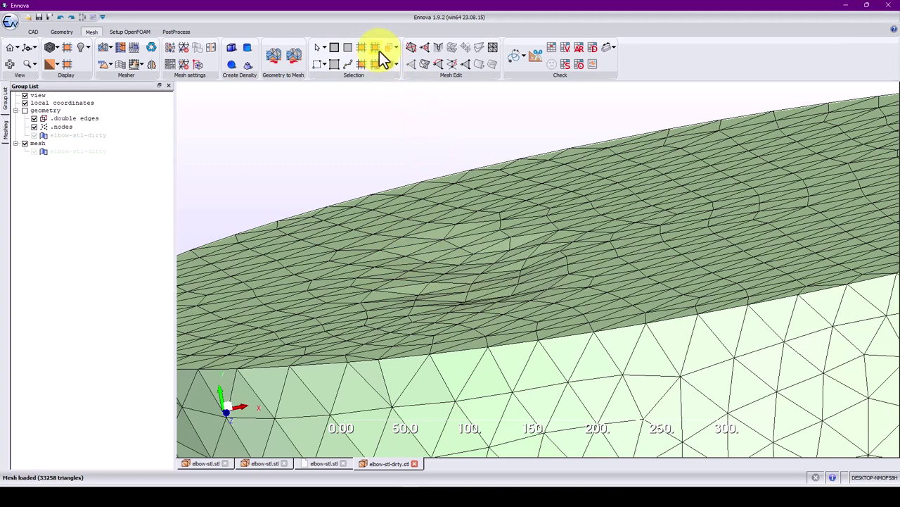
# Select several adjacent triangles in the end cap's dent and grow the selection by multiple layers.
pyautogui.click(398, 47)
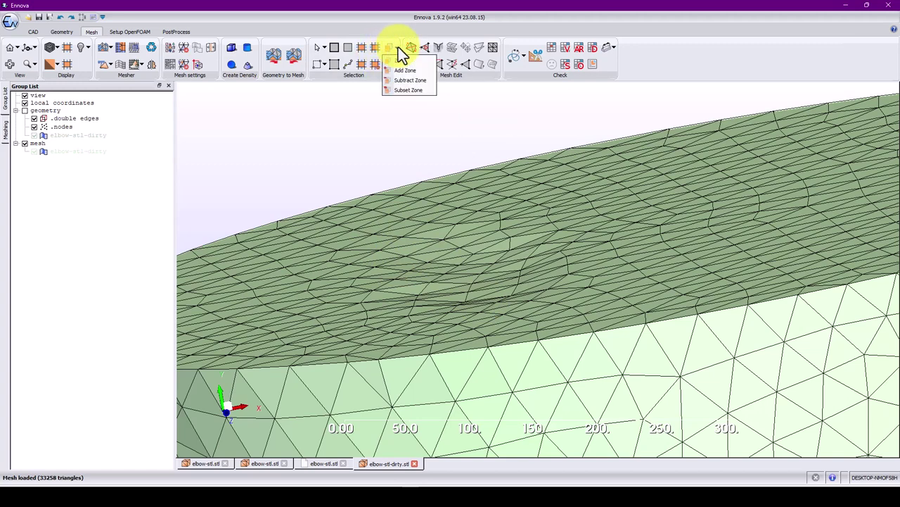
pyautogui.click(303, 140)
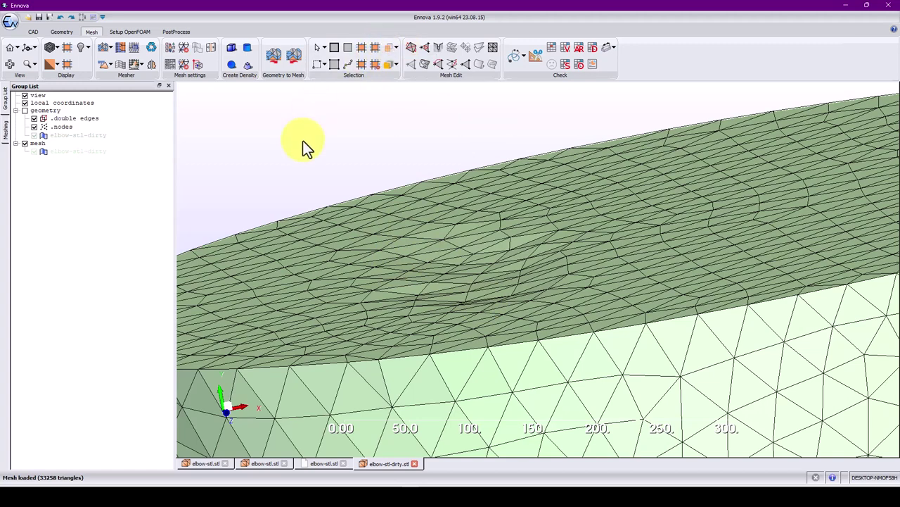
pyautogui.click(442, 252)
pyautogui.click(458, 252)
pyautogui.click(473, 246)
pyautogui.click(462, 238)
pyautogui.moveTo(469, 247); pyautogui.dragTo(472, 249, button='middle')
pyautogui.click(439, 256)
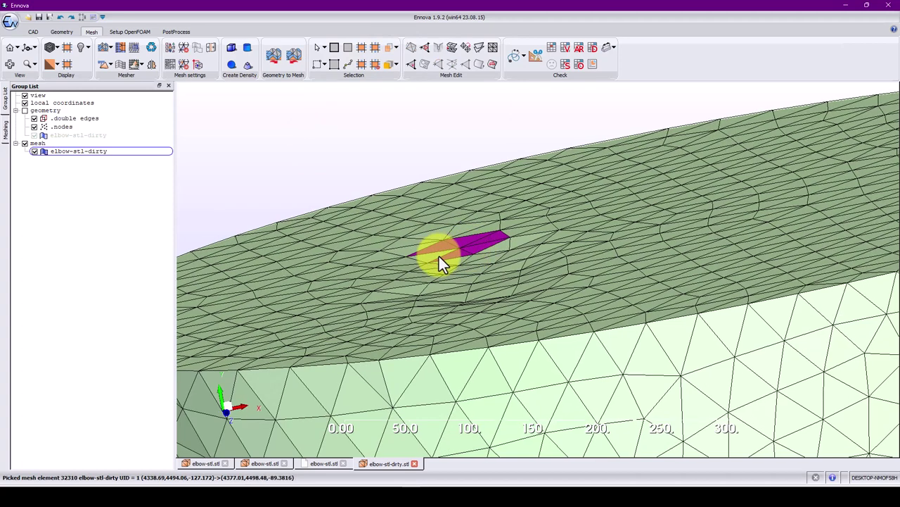
pyautogui.moveTo(443, 152); pyautogui.dragTo(430, 164, button='middle')
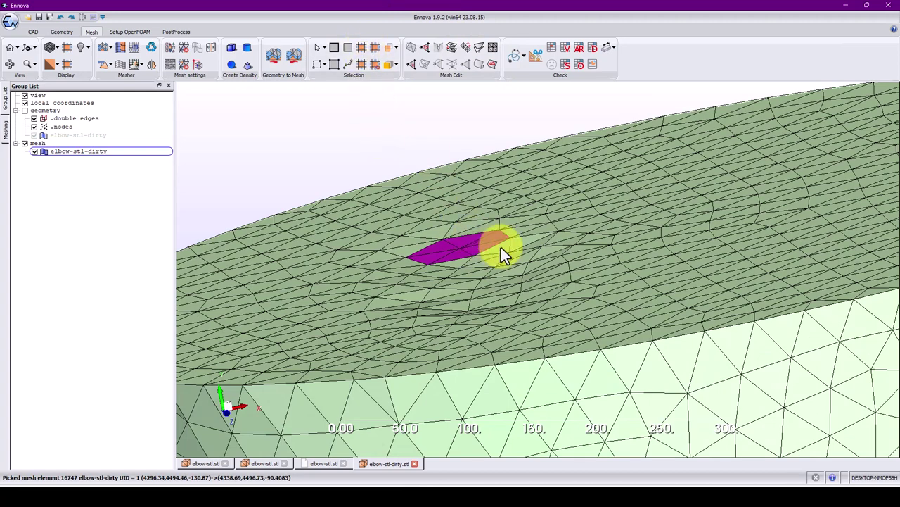
pyautogui.click(377, 52)
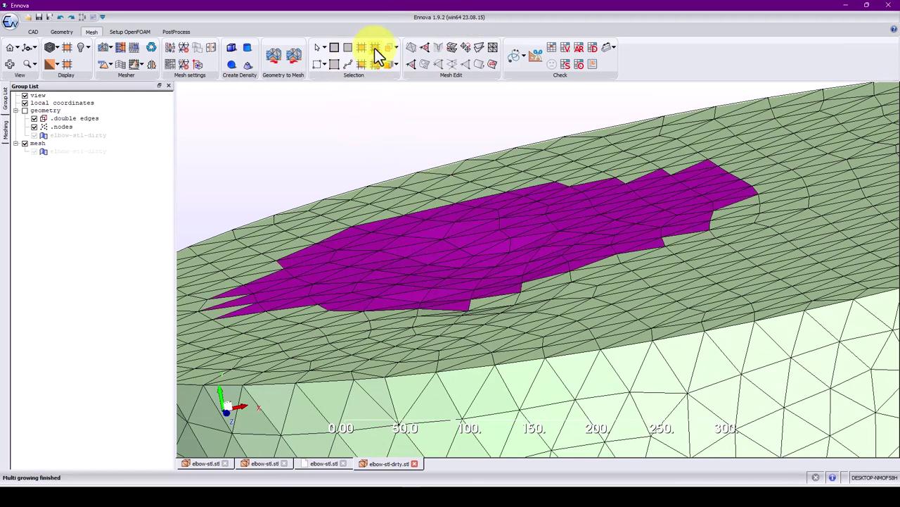
pyautogui.click(376, 64)
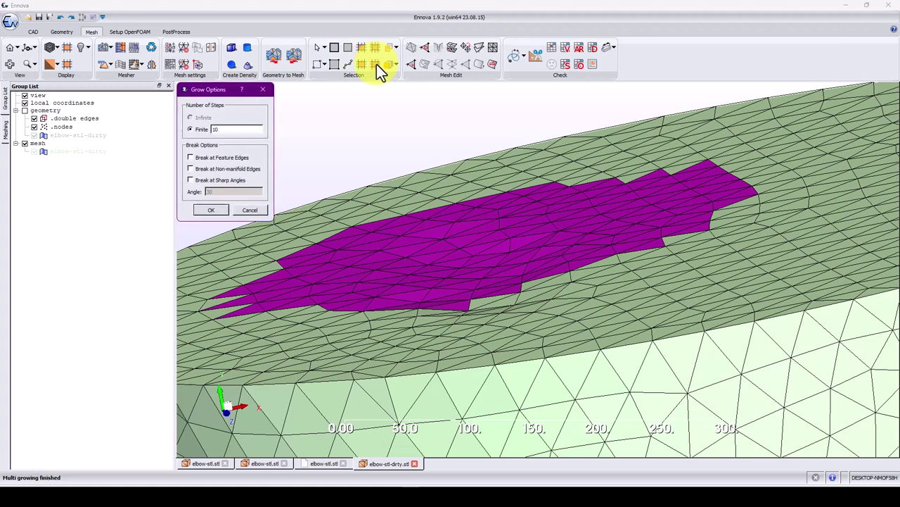
pyautogui.click(264, 211)
# Select a single triangle inside the dent and grow the selection until it covers the dented area.
pyautogui.click(432, 229)
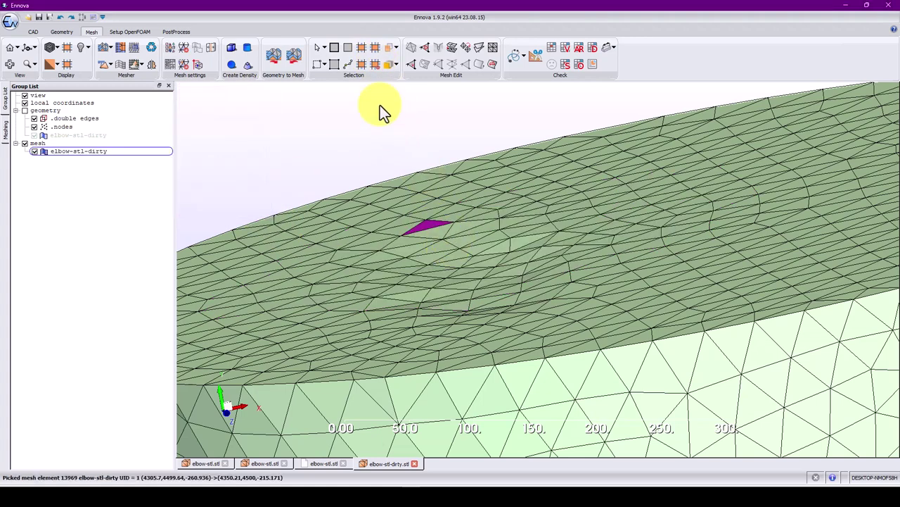
pyautogui.click(361, 47)
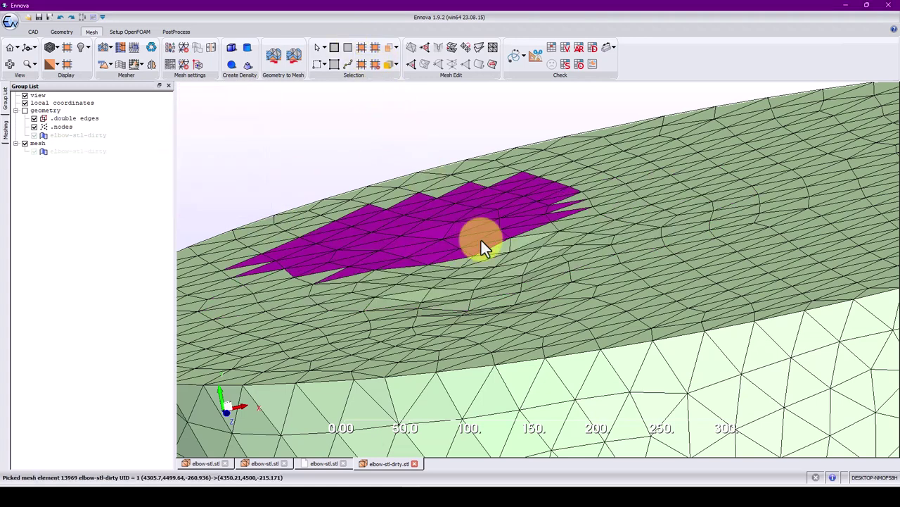
pyautogui.click(482, 272)
pyautogui.click(361, 49)
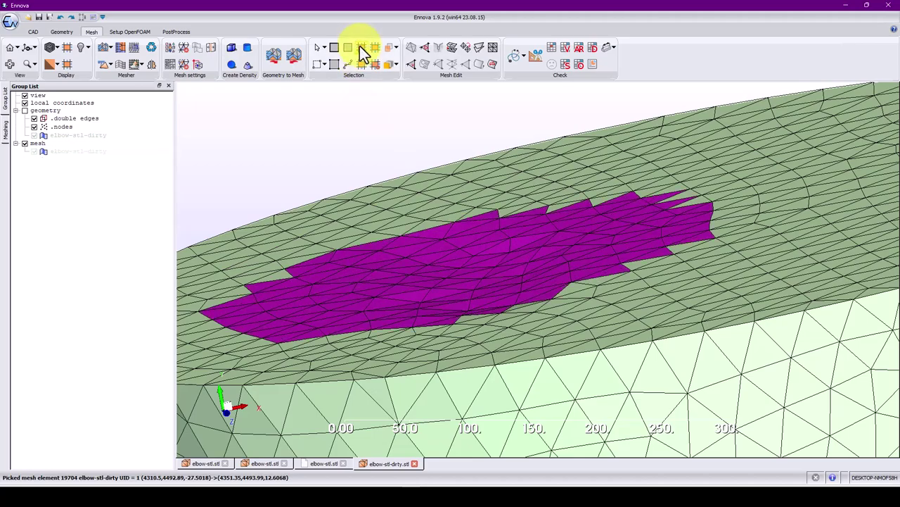
# Smooth the selected dent elements with 10 iterations, keeping feature-edge preservation and reprojection to the initial surface enabled.
pyautogui.scroll(-2, 505, 177)
pyautogui.moveTo(611, 236); pyautogui.dragTo(599, 252, button='middle')
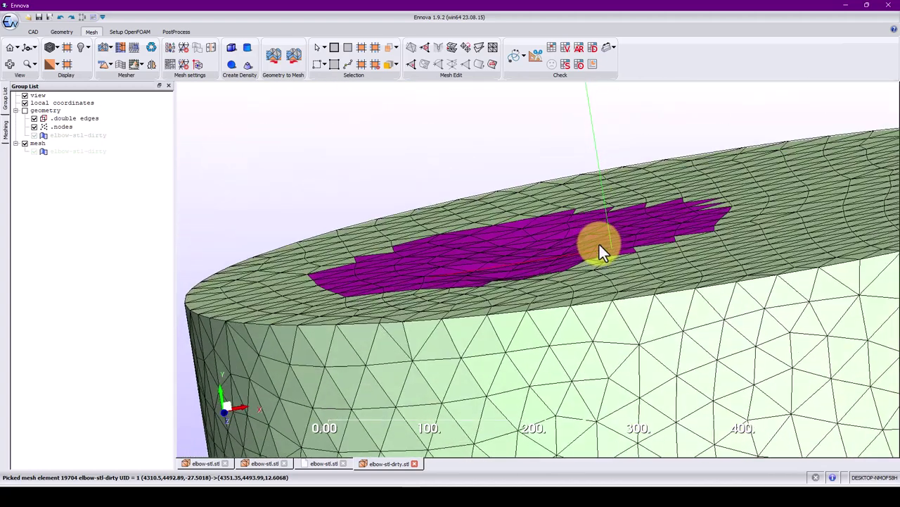
pyautogui.click(468, 48)
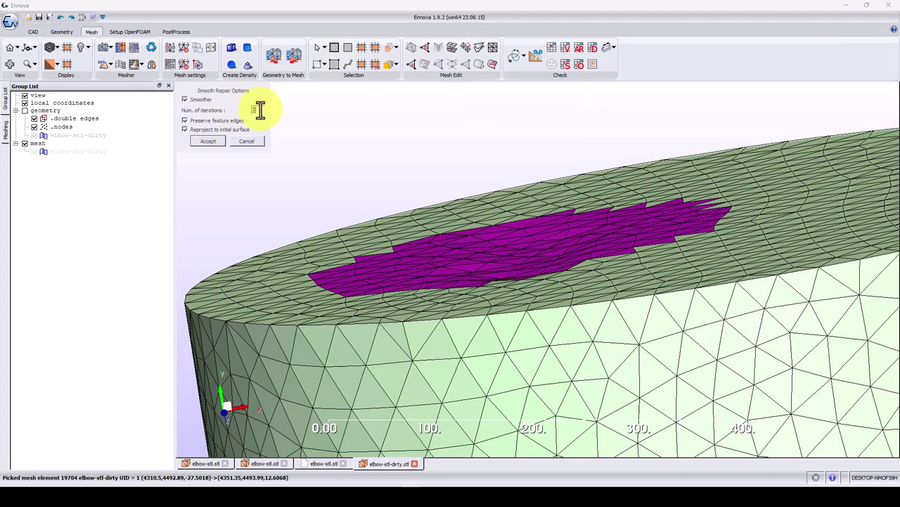
pyautogui.write('10')
pyautogui.click(210, 142)
pyautogui.scroll(3, 467, 264)
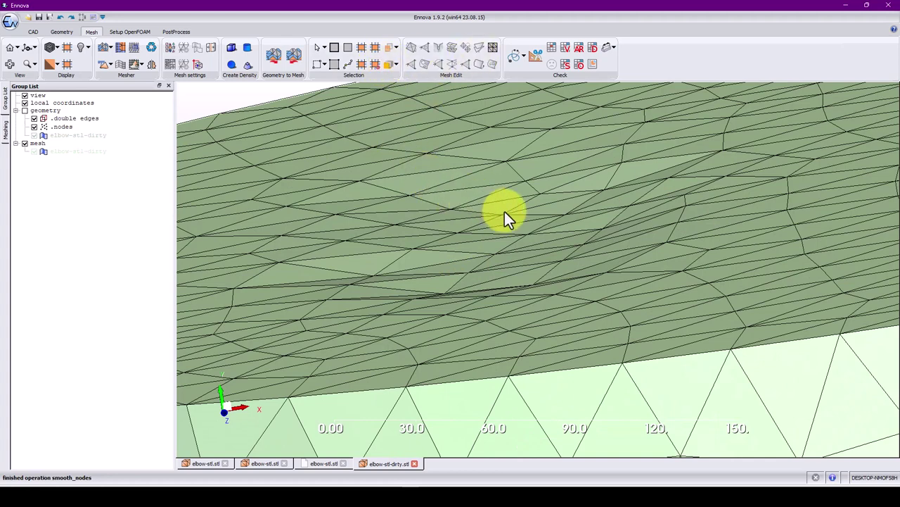
# Reselect the dented area by growing from one triangle and run the smoothing repair on it again.
pyautogui.click(539, 203)
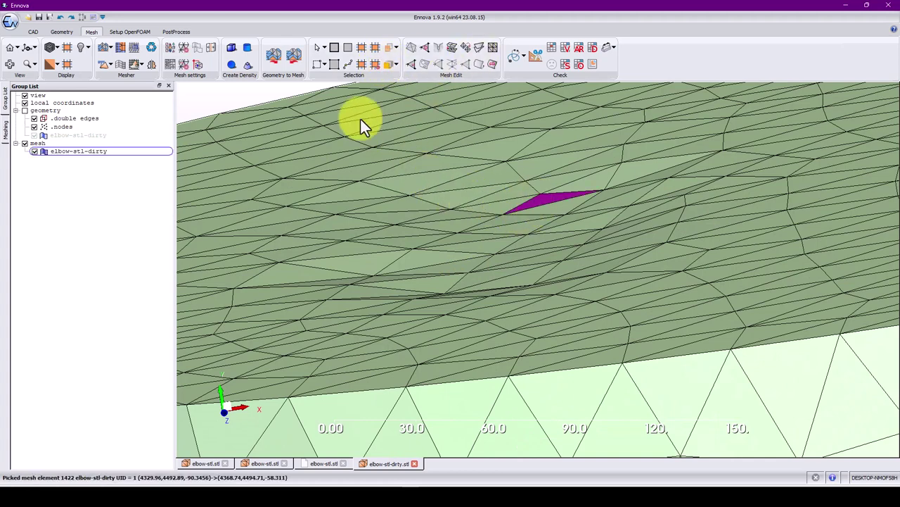
pyautogui.click(363, 47)
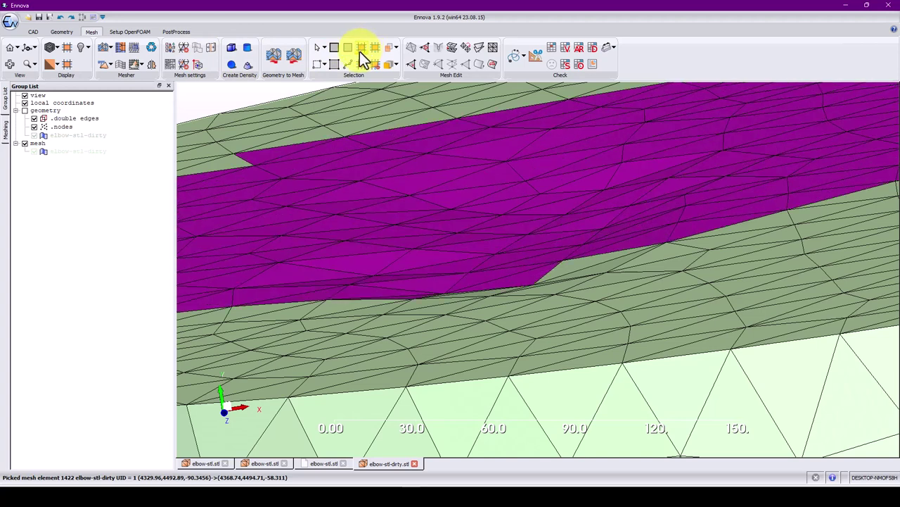
pyautogui.click(360, 51)
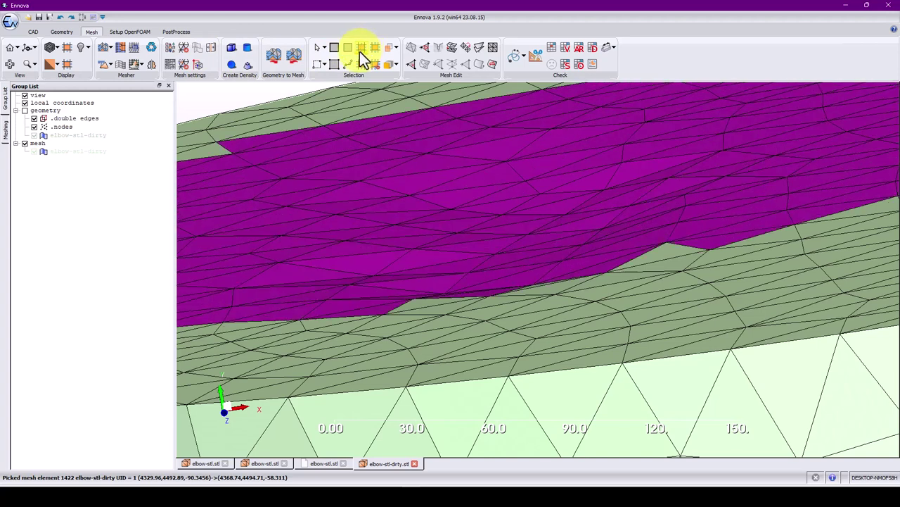
pyautogui.click(465, 48)
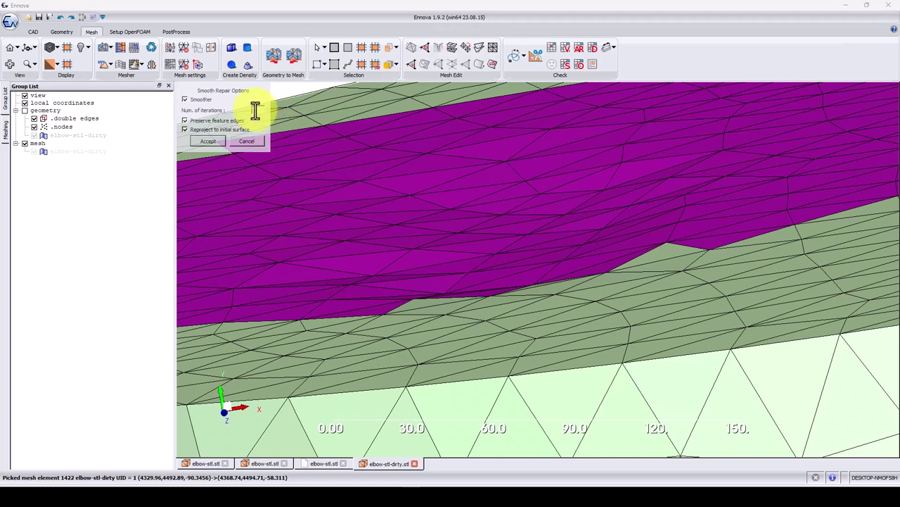
pyautogui.click(213, 141)
# Select one triangle in the end cap's dent, grow the selection by several layers, and refine the selected elements.
pyautogui.scroll(4, 464, 217)
pyautogui.scroll(-9, 465, 217)
pyautogui.moveTo(465, 217); pyautogui.dragTo(523, 240, button='middle')
pyautogui.moveTo(522, 240); pyautogui.dragTo(505, 282)
pyautogui.click(507, 283)
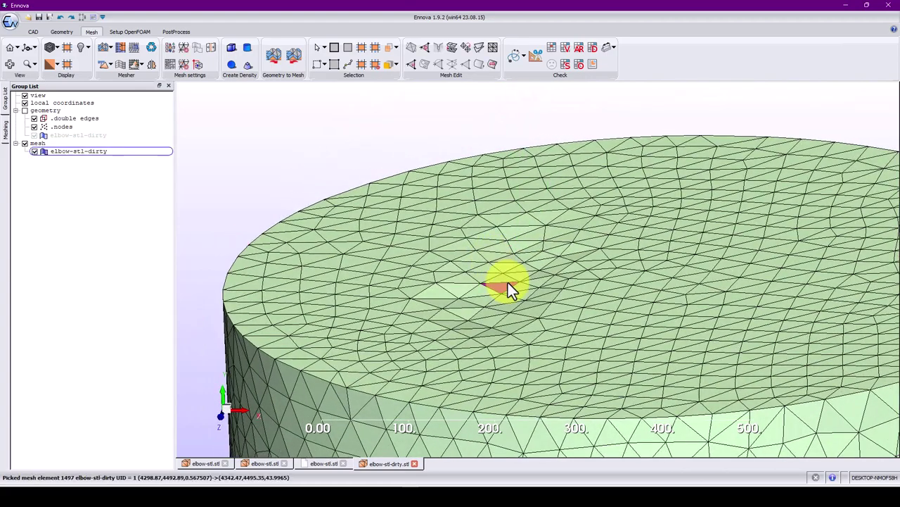
pyautogui.click(362, 49)
pyautogui.click(362, 47)
pyautogui.click(361, 47)
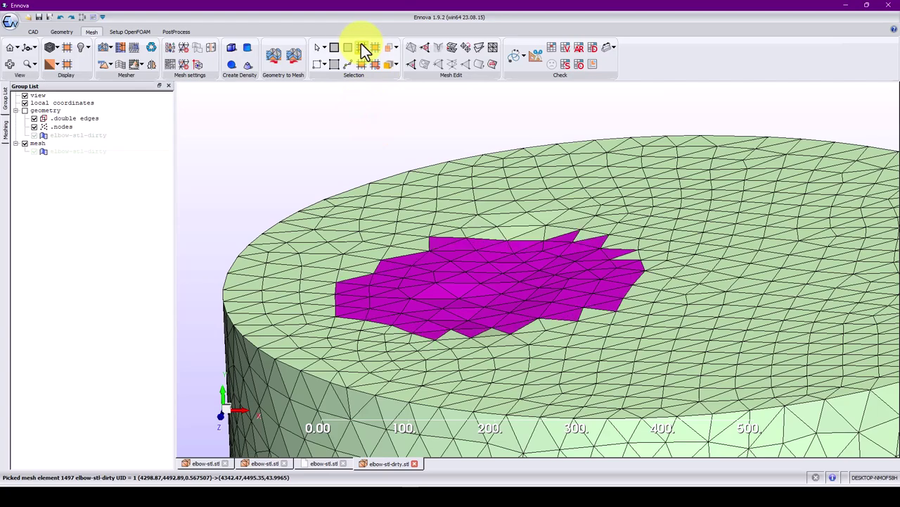
pyautogui.click(362, 47)
pyautogui.moveTo(497, 197)
pyautogui.mouseDown()
pyautogui.moveTo(499, 222)
pyautogui.moveTo(482, 193)
pyautogui.mouseUp()
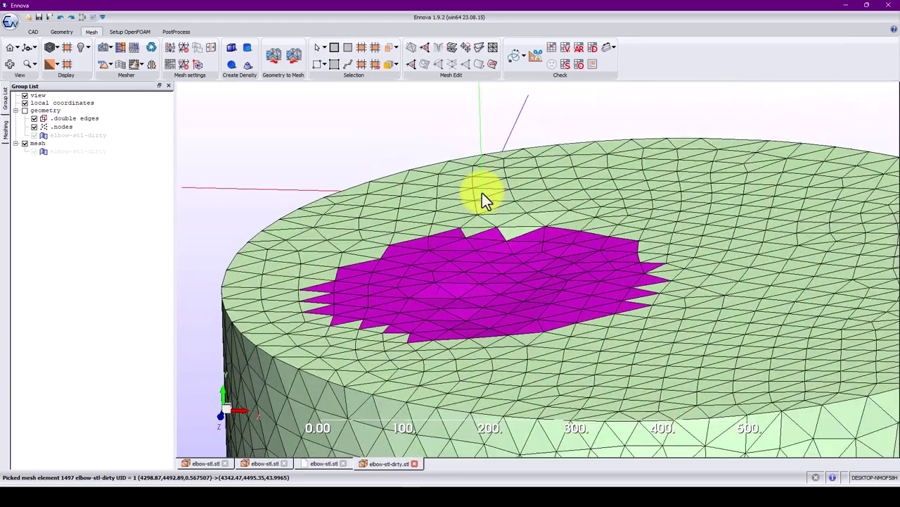
pyautogui.click(430, 53)
# Select a triangle at the centre of the refined patch and multi-grow the selection over the whole patch.
pyautogui.scroll(3, 478, 295)
pyautogui.moveTo(485, 269); pyautogui.dragTo(512, 257)
pyautogui.click(506, 243)
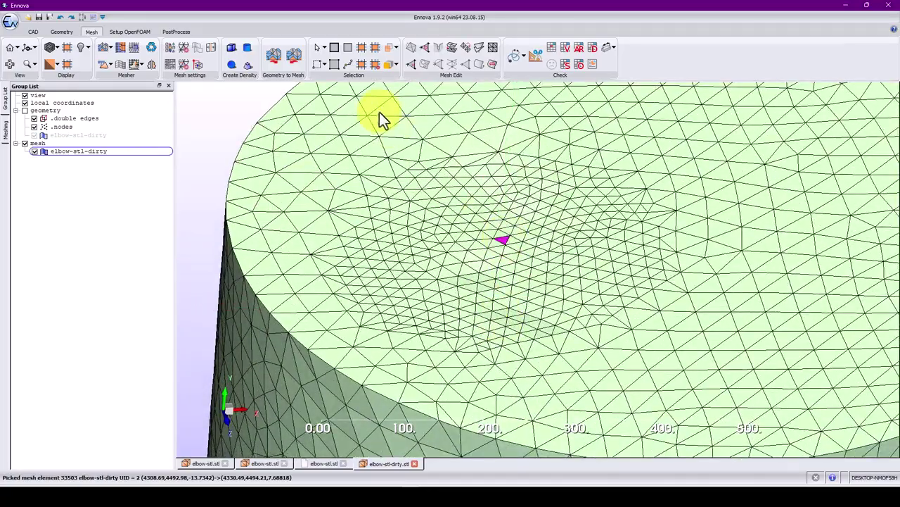
pyautogui.click(375, 49)
pyautogui.click(374, 50)
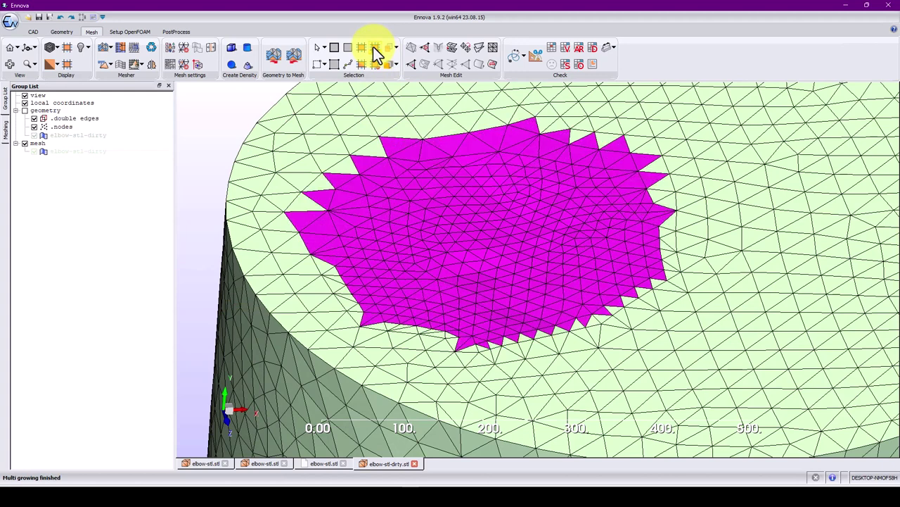
# Smooth the selected refined elements with feature-edge preservation and reprojection to the initial surface enabled.
pyautogui.click(461, 54)
pyautogui.click(257, 110)
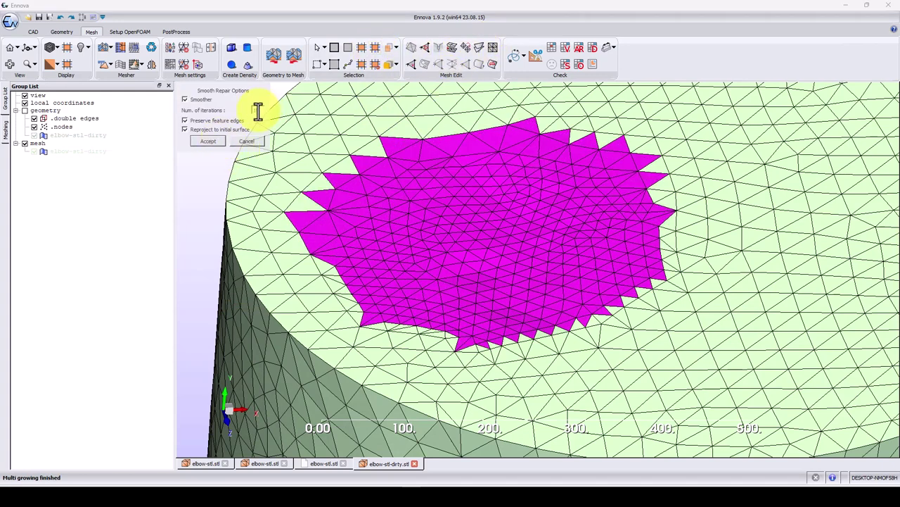
pyautogui.click(207, 141)
# Examine the mesh where the small branch pipe joins the elbow bend from several angles.
pyautogui.moveTo(446, 218); pyautogui.dragTo(463, 296)
pyautogui.scroll(-8, 479, 248)
pyautogui.scroll(3, 463, 297)
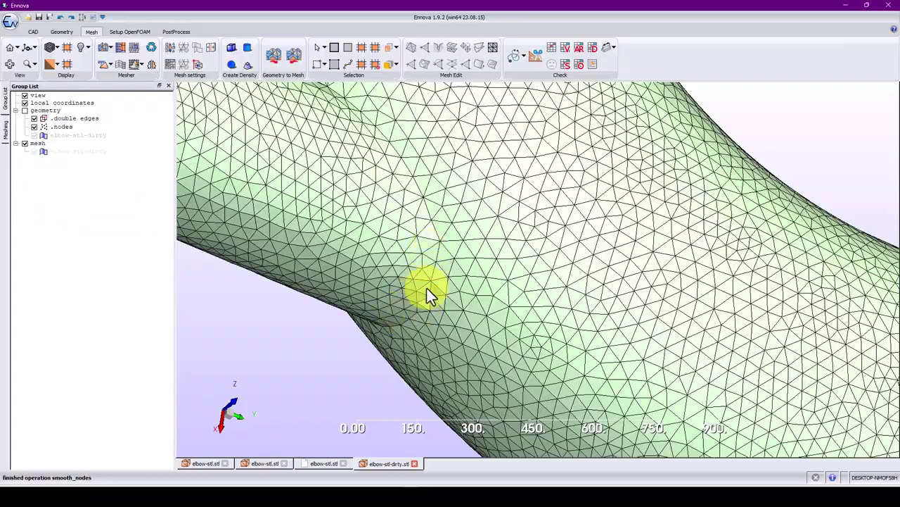
pyautogui.scroll(3, 425, 281)
pyautogui.scroll(-4, 443, 296)
pyautogui.moveTo(477, 294); pyautogui.dragTo(437, 224)
pyautogui.scroll(10, 437, 224)
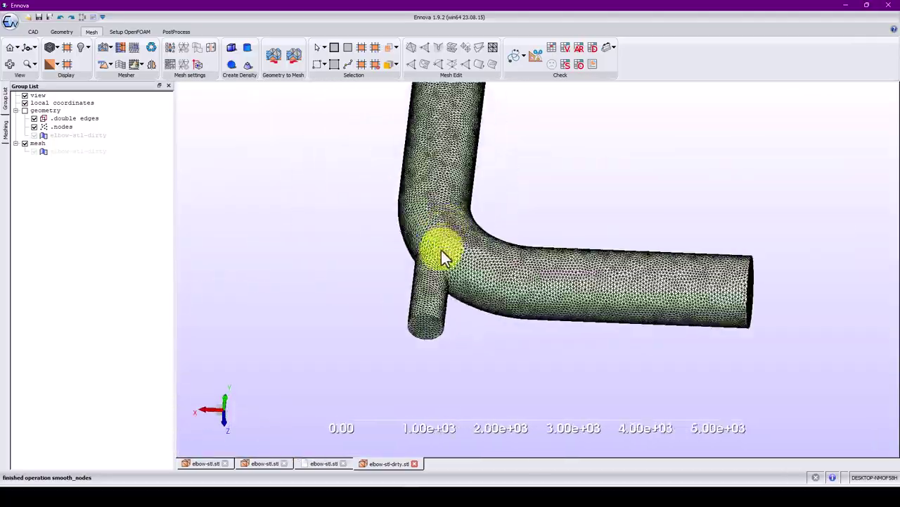
pyautogui.scroll(6, 455, 273)
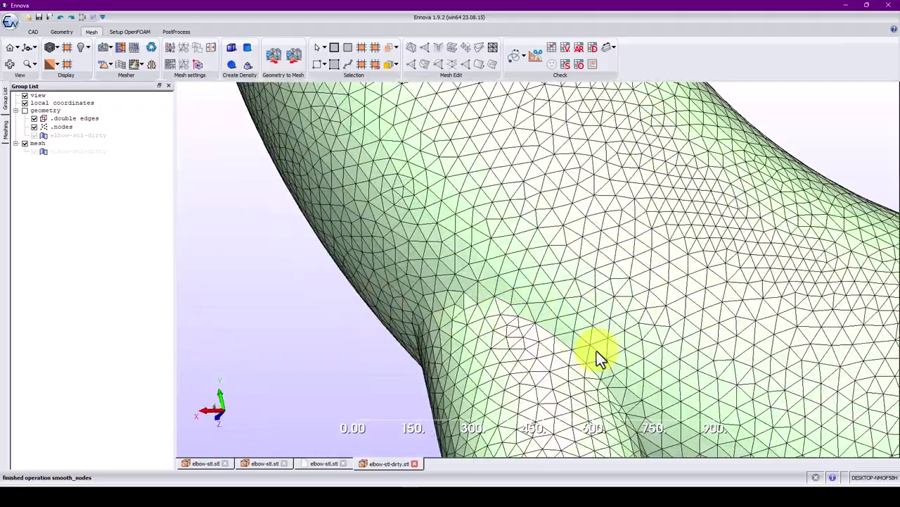
pyautogui.moveTo(466, 299); pyautogui.dragTo(476, 243)
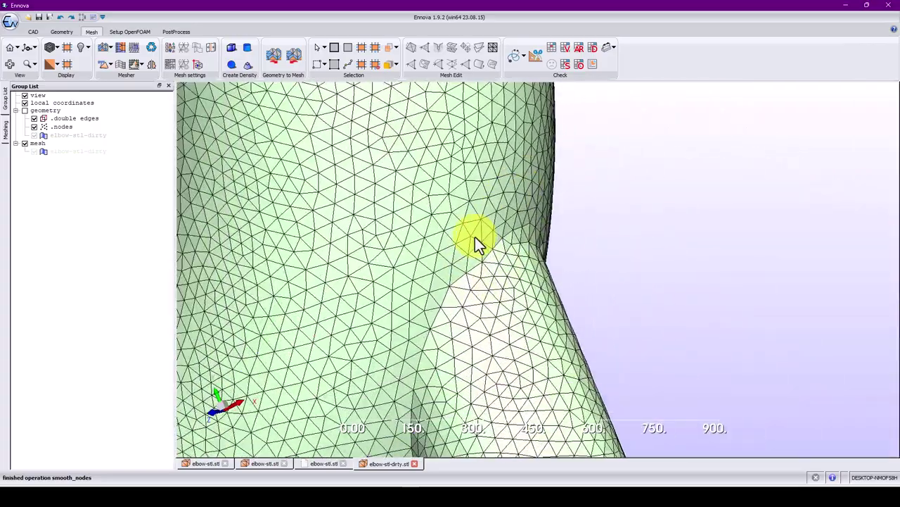
pyautogui.moveTo(456, 331); pyautogui.dragTo(539, 340)
pyautogui.moveTo(606, 342); pyautogui.dragTo(532, 285)
pyautogui.scroll(-4, 533, 281)
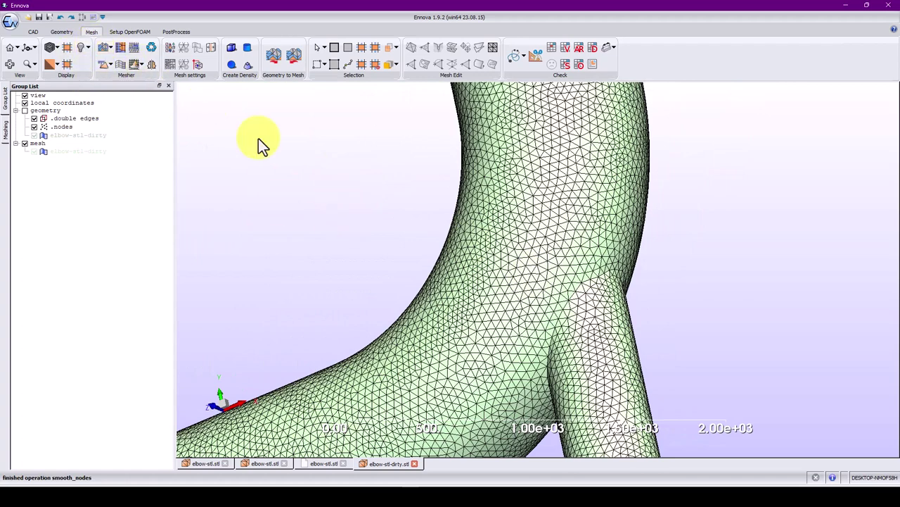
# Generate a topology-based surface mesh of the dirty elbow, agreeing to clear the existing mesh.
pyautogui.click(111, 48)
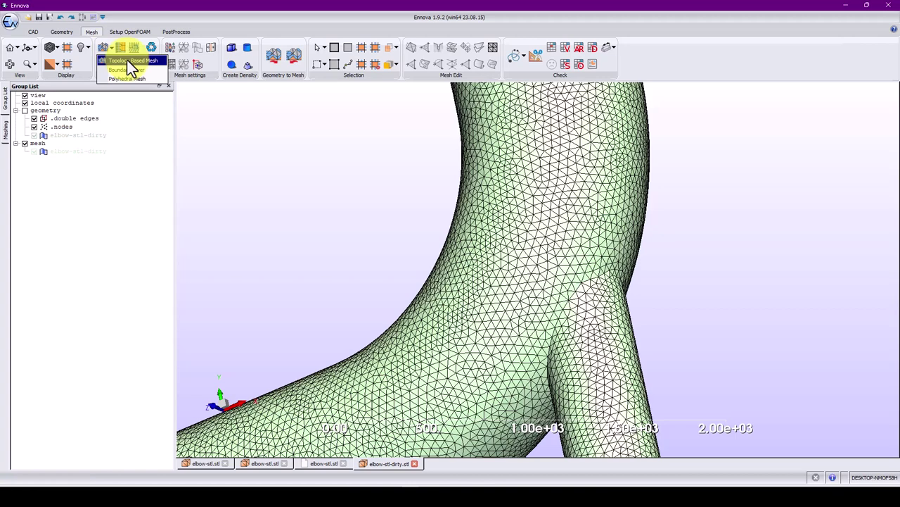
pyautogui.click(134, 60)
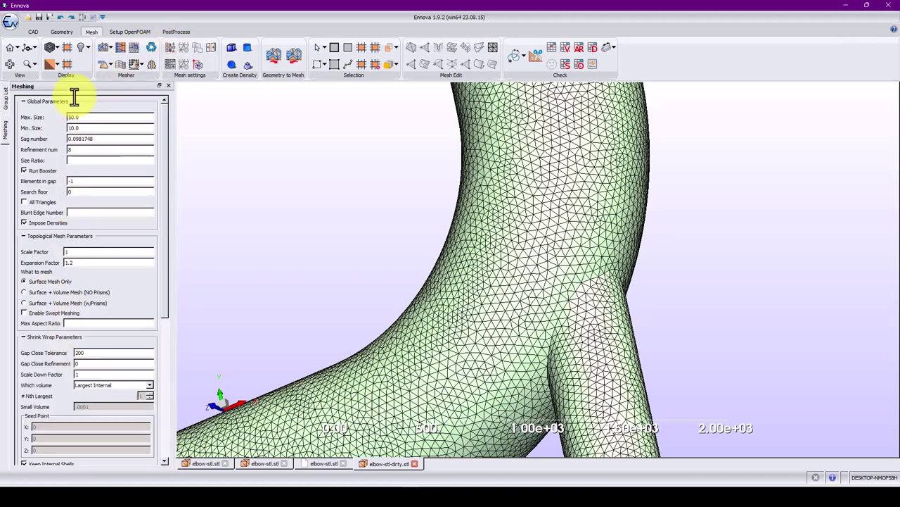
pyautogui.click(106, 47)
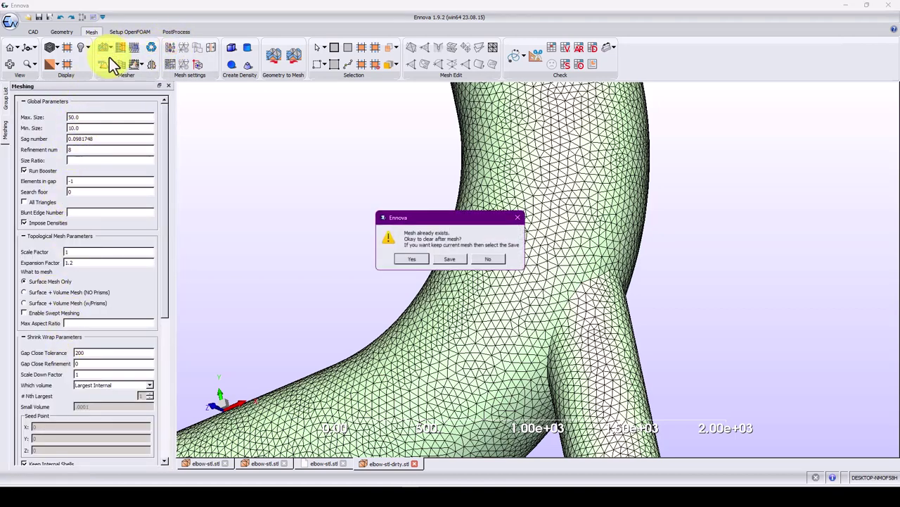
pyautogui.click(421, 258)
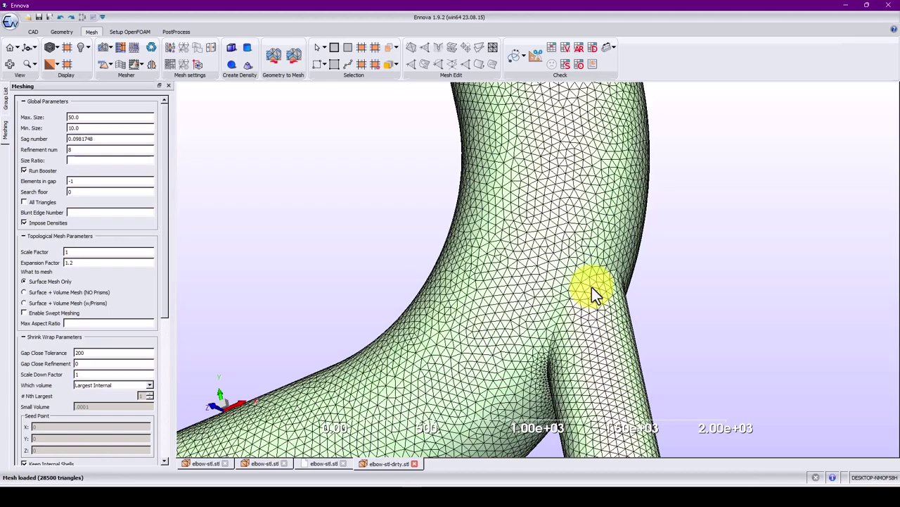
# Inspect the new topology-based mesh at the branch junction and over the whole elbow.
pyautogui.moveTo(549, 284); pyautogui.dragTo(465, 290, button='middle')
pyautogui.scroll(4, 483, 294)
pyautogui.moveTo(484, 294); pyautogui.dragTo(446, 388)
pyautogui.moveTo(437, 289); pyautogui.dragTo(503, 299)
pyautogui.scroll(3, 502, 300)
pyautogui.scroll(-9, 508, 309)
pyautogui.moveTo(440, 298); pyautogui.dragTo(464, 258)
pyautogui.moveTo(501, 315); pyautogui.dragTo(468, 310)
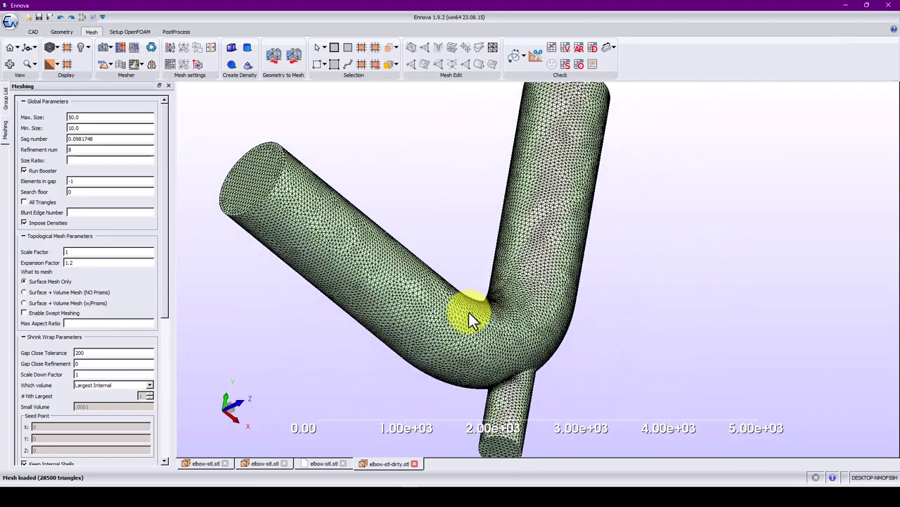
# Return to the group list and open the geometry file elbow-stl.stl.
pyautogui.click(5, 107)
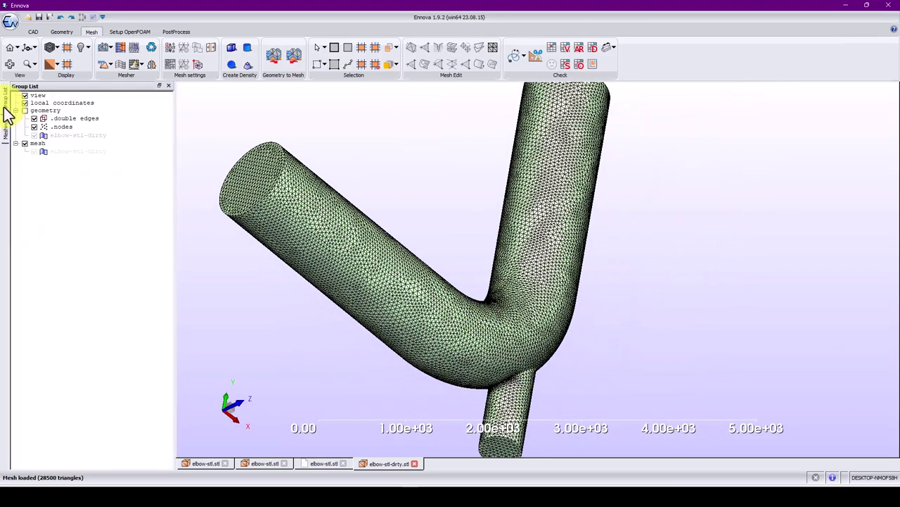
pyautogui.click(31, 19)
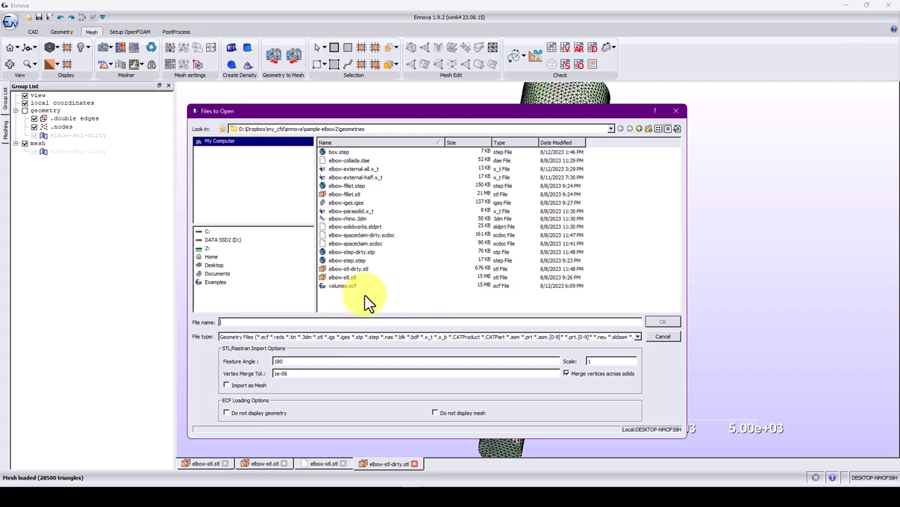
pyautogui.click(352, 276)
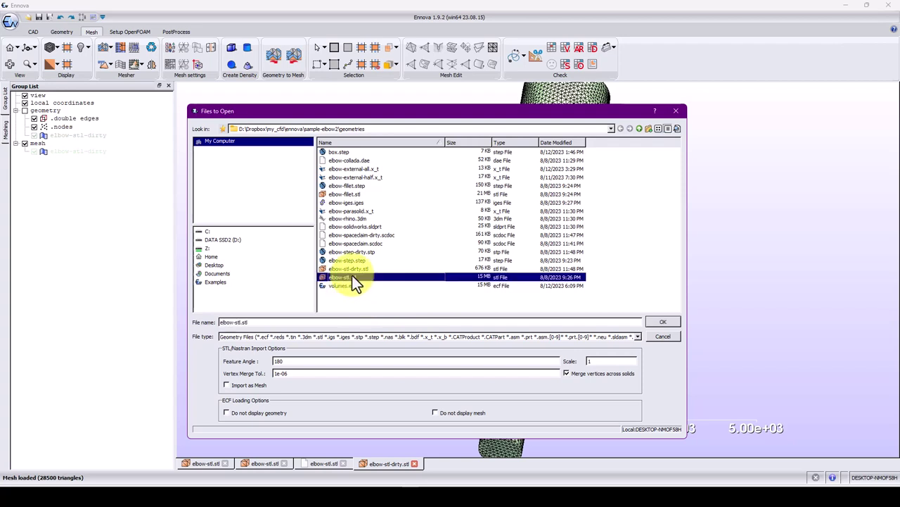
pyautogui.click(662, 322)
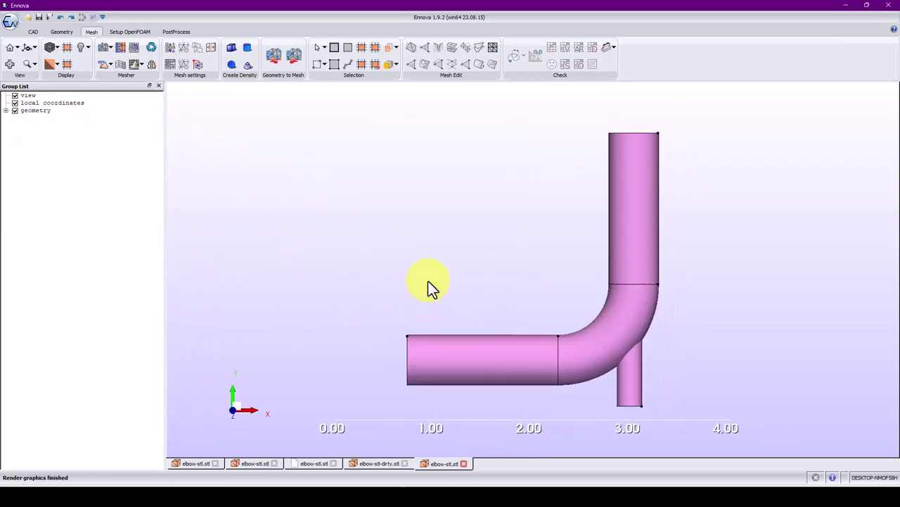
# Pick the bend, the upright pipe and the two main end caps to check the separate surfaces of the imported geometry.
pyautogui.click(422, 345)
pyautogui.click(569, 318)
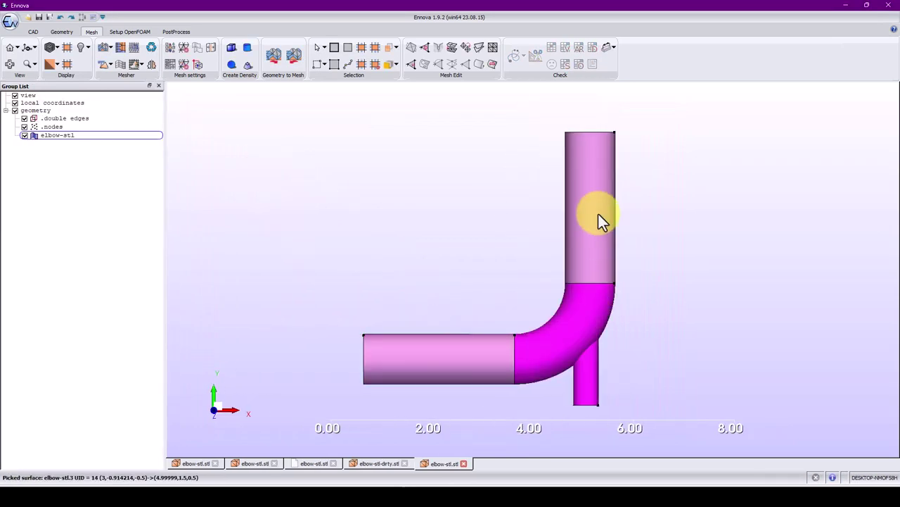
pyautogui.click(599, 215)
pyautogui.moveTo(593, 388); pyautogui.dragTo(526, 368, button='middle')
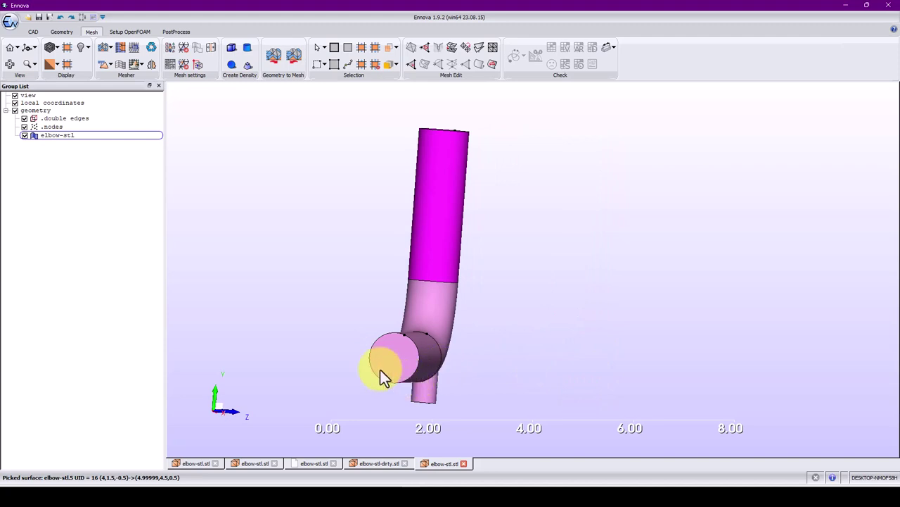
pyautogui.click(382, 367)
pyautogui.moveTo(430, 256); pyautogui.dragTo(403, 215, button='middle')
pyautogui.click(445, 274)
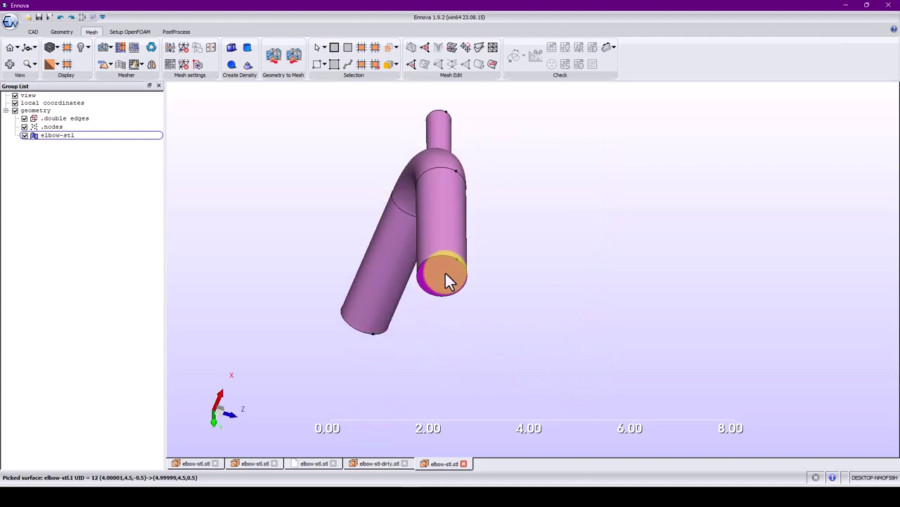